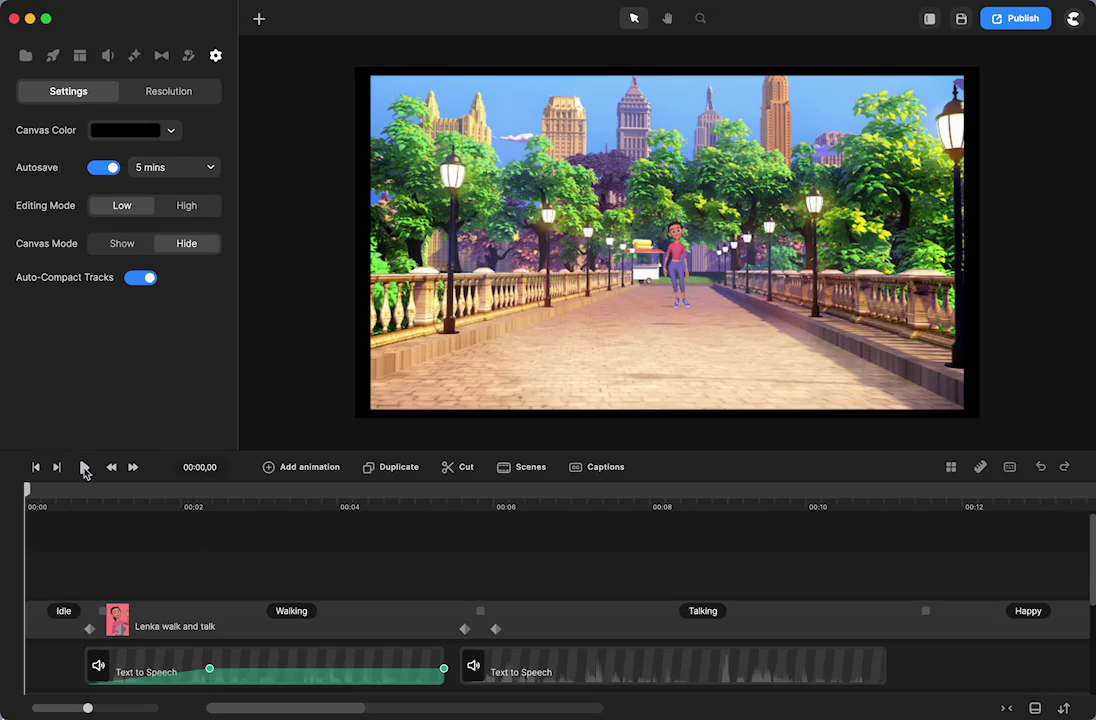
Step: Preview the scene from the start and from about 14 seconds, then rewind
click(84, 469)
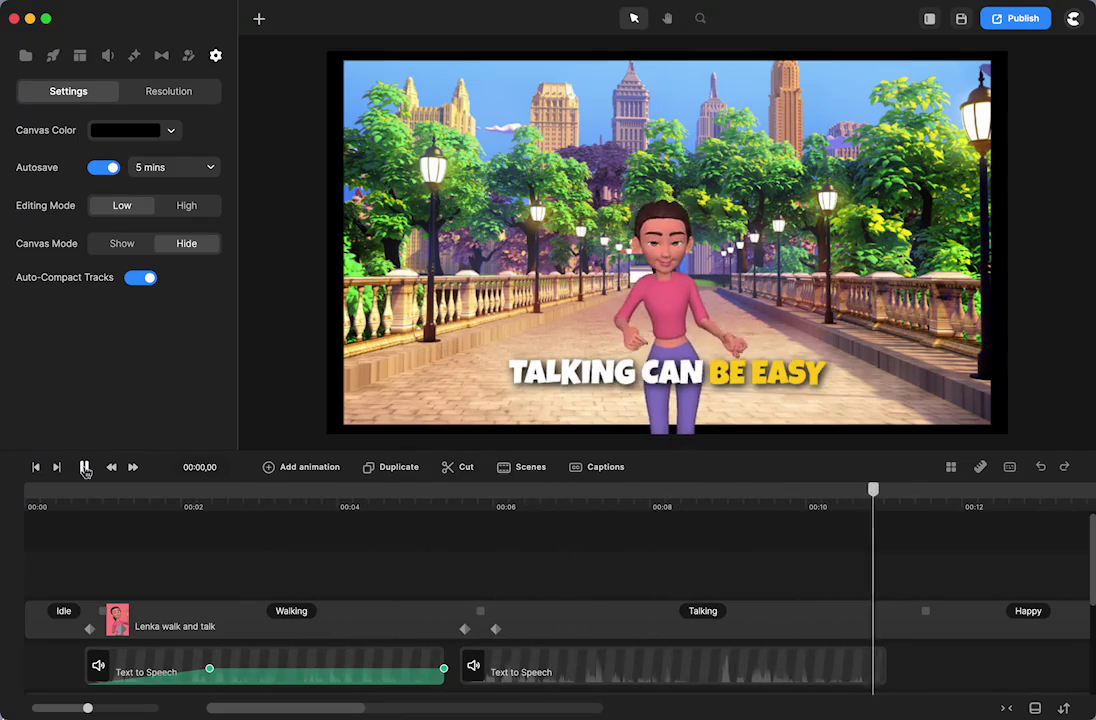
click(85, 467)
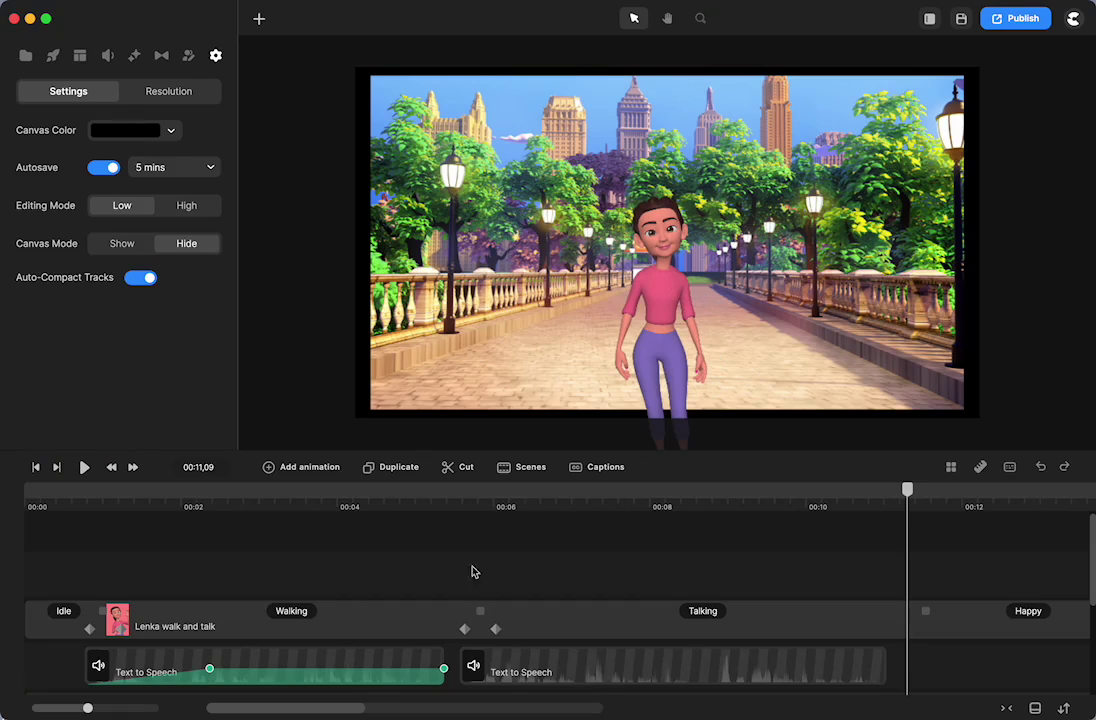
scroll(440, 576, right, 10)
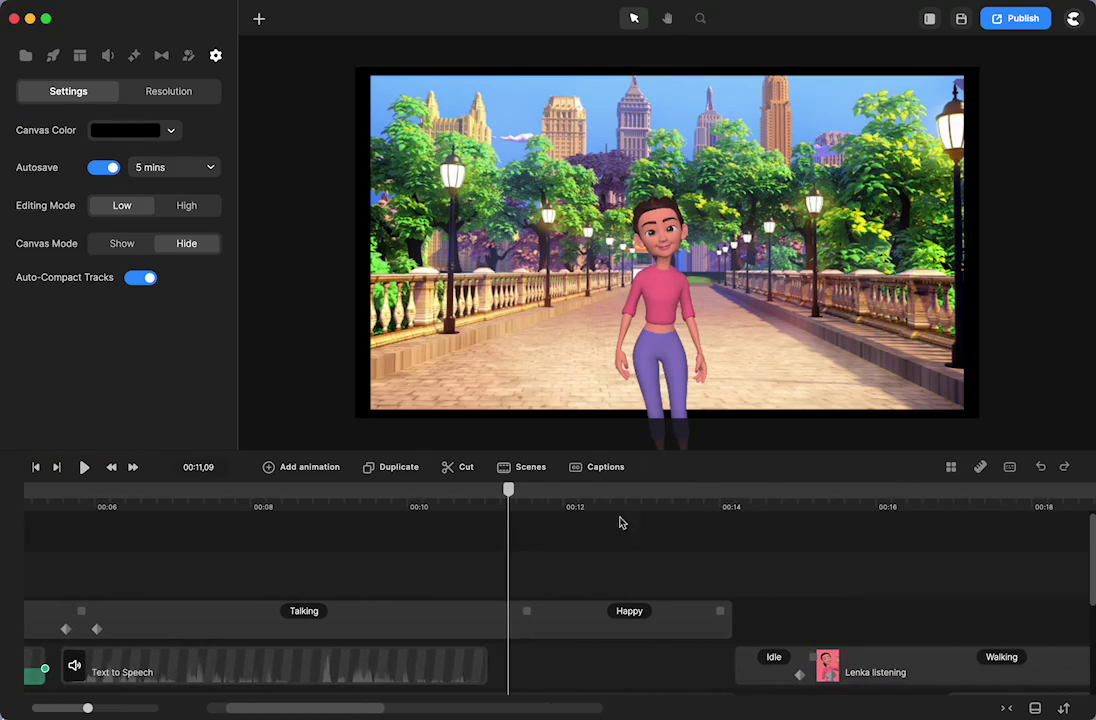
click(733, 502)
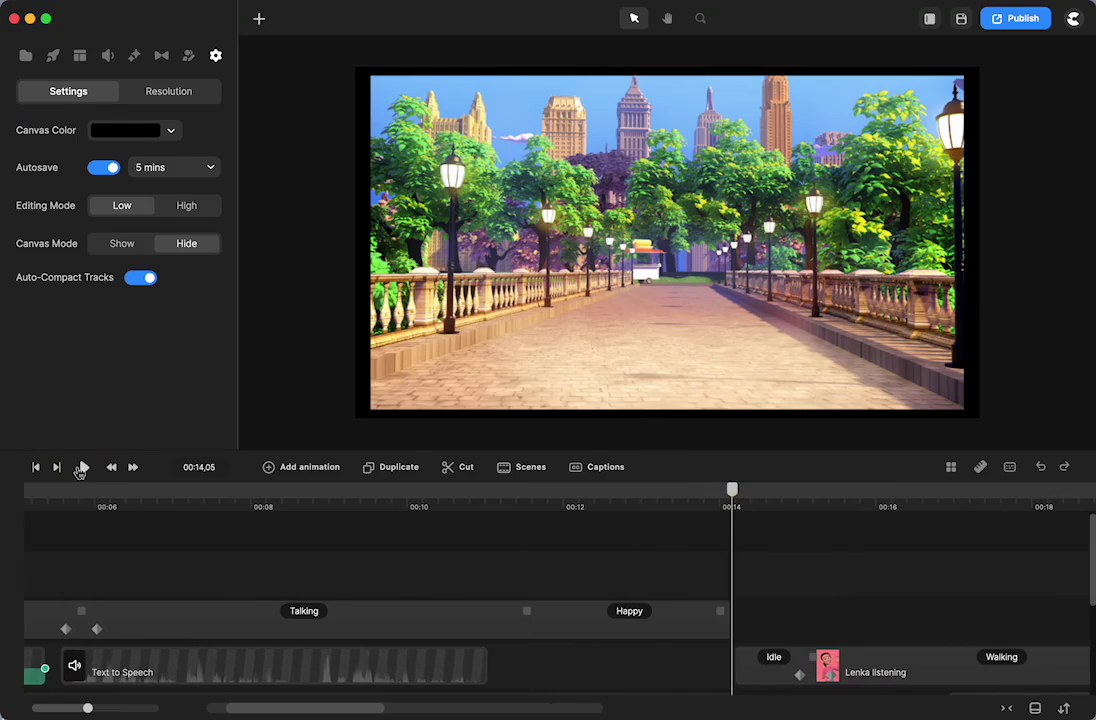
click(83, 467)
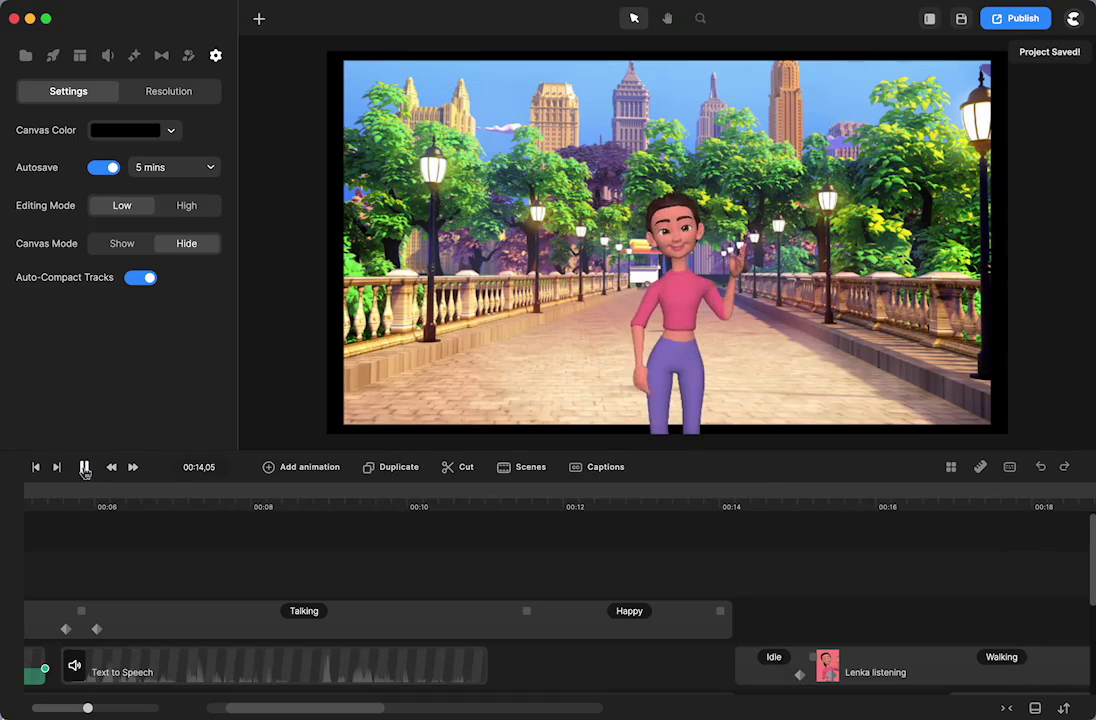
click(85, 467)
click(36, 467)
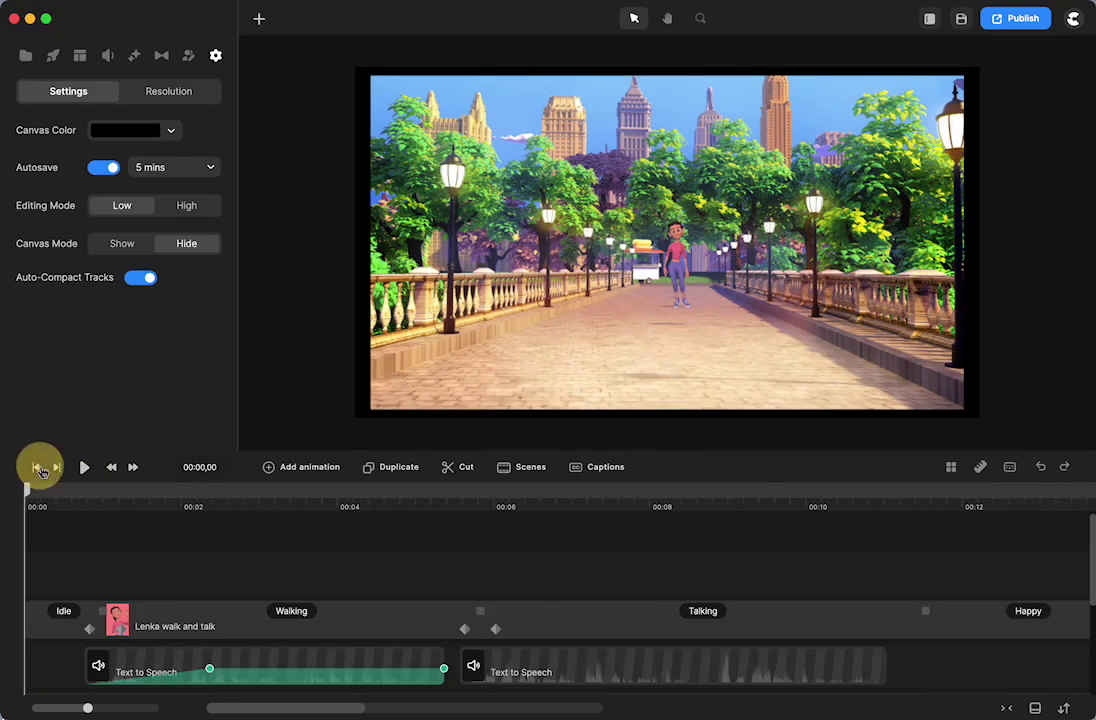
scroll(107, 587, down, 3)
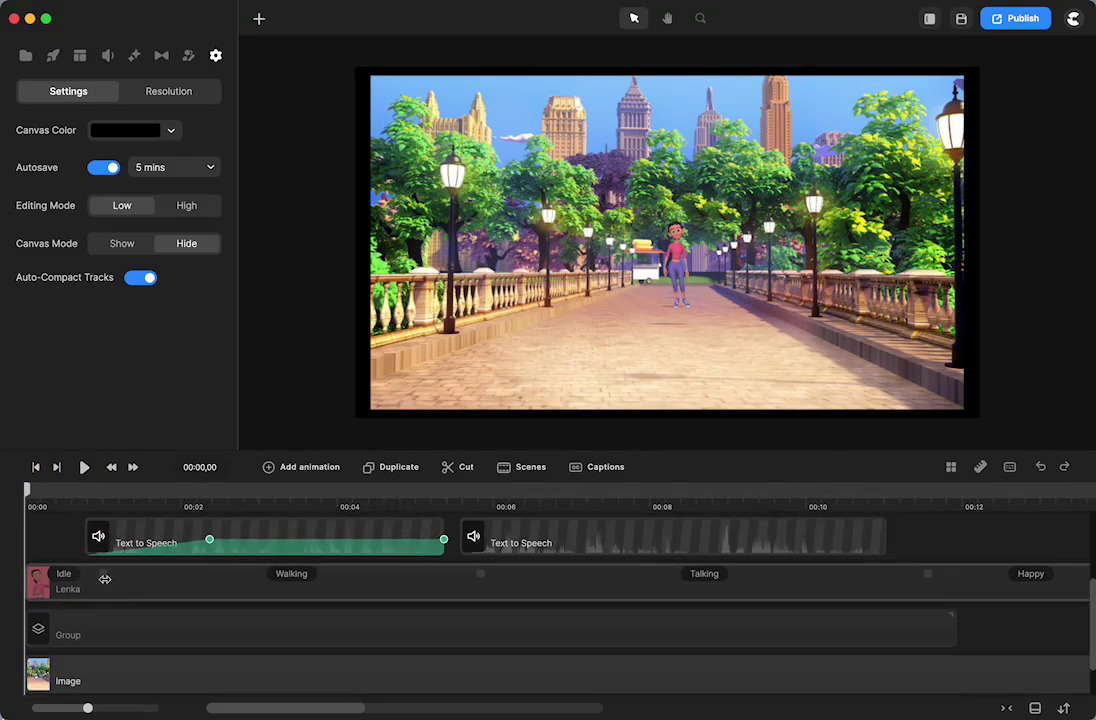
scroll(188, 597, up, 3)
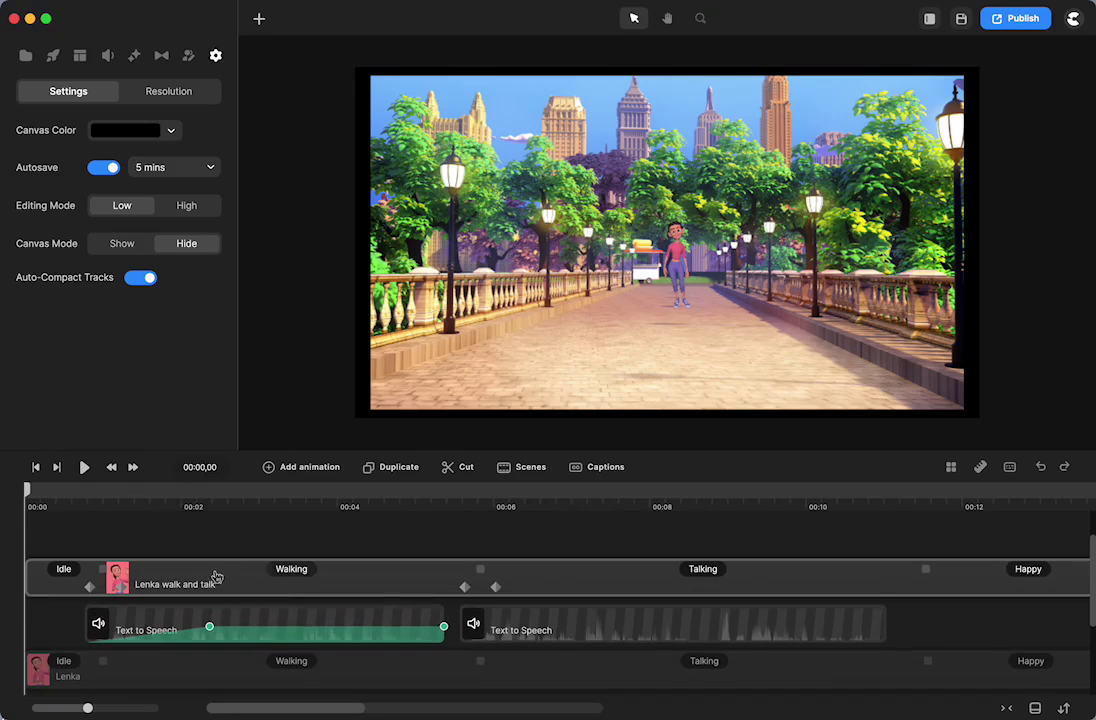
scroll(99, 636, down, 1)
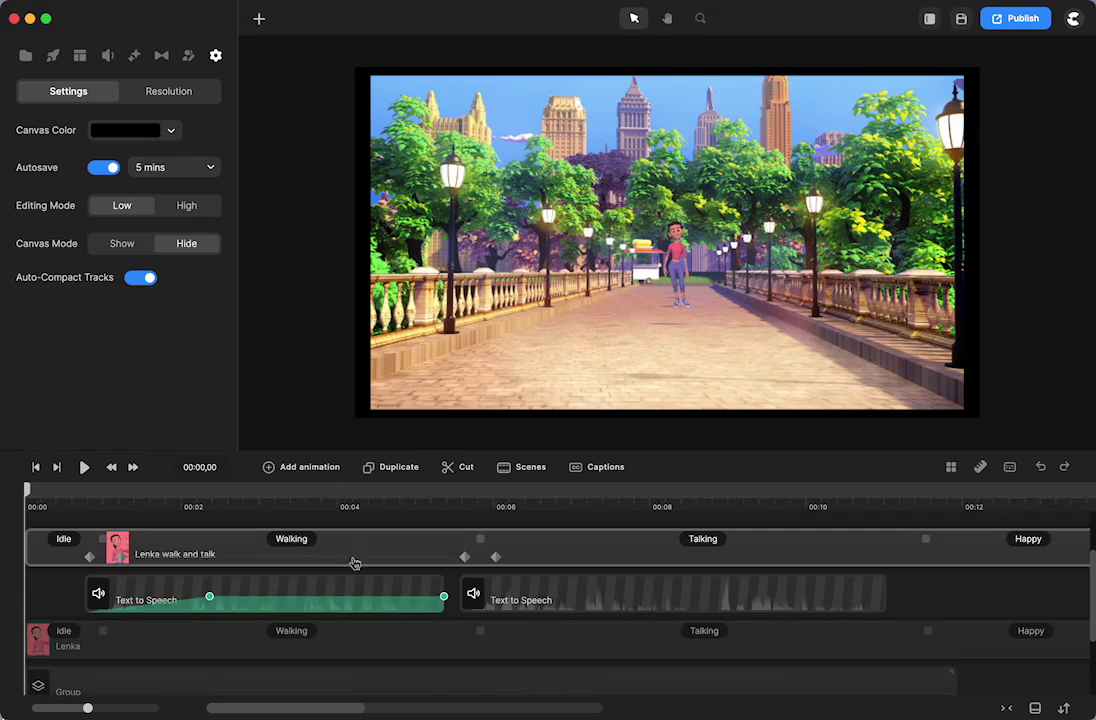
Step: Unlock both Text to Speech clips on the timeline
mouse_move(926, 597)
mouse_down()
mouse_move(396, 608)
mouse_move(374, 594)
mouse_up()
right_click(374, 594)
click(391, 531)
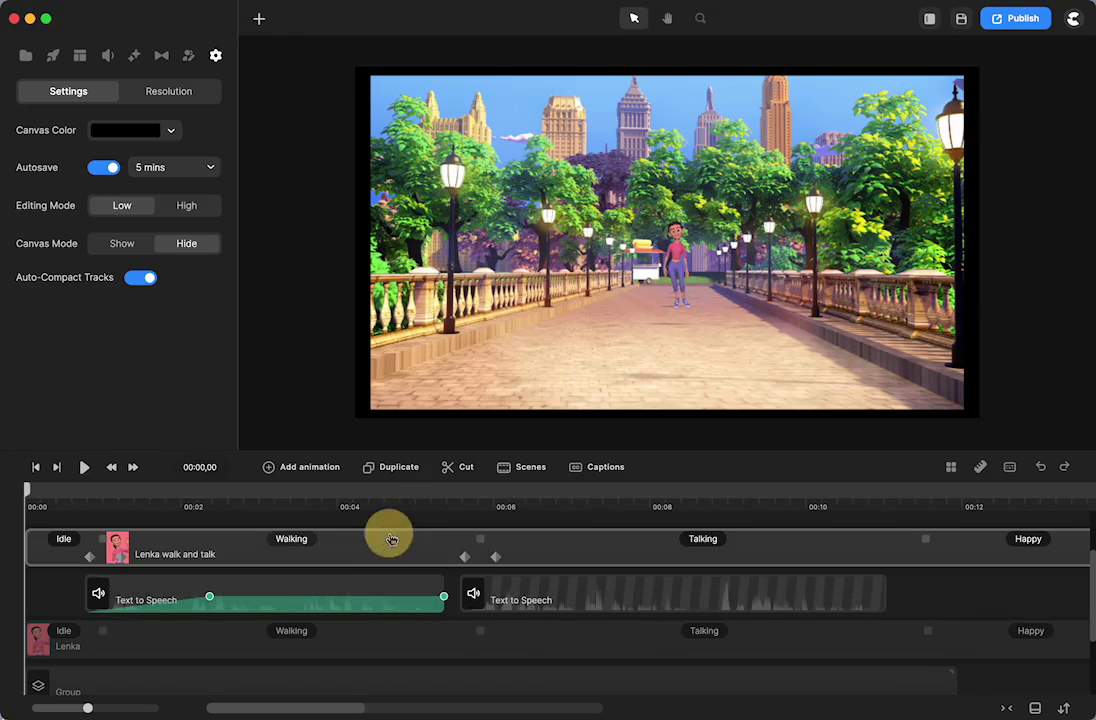
right_click(566, 598)
click(590, 521)
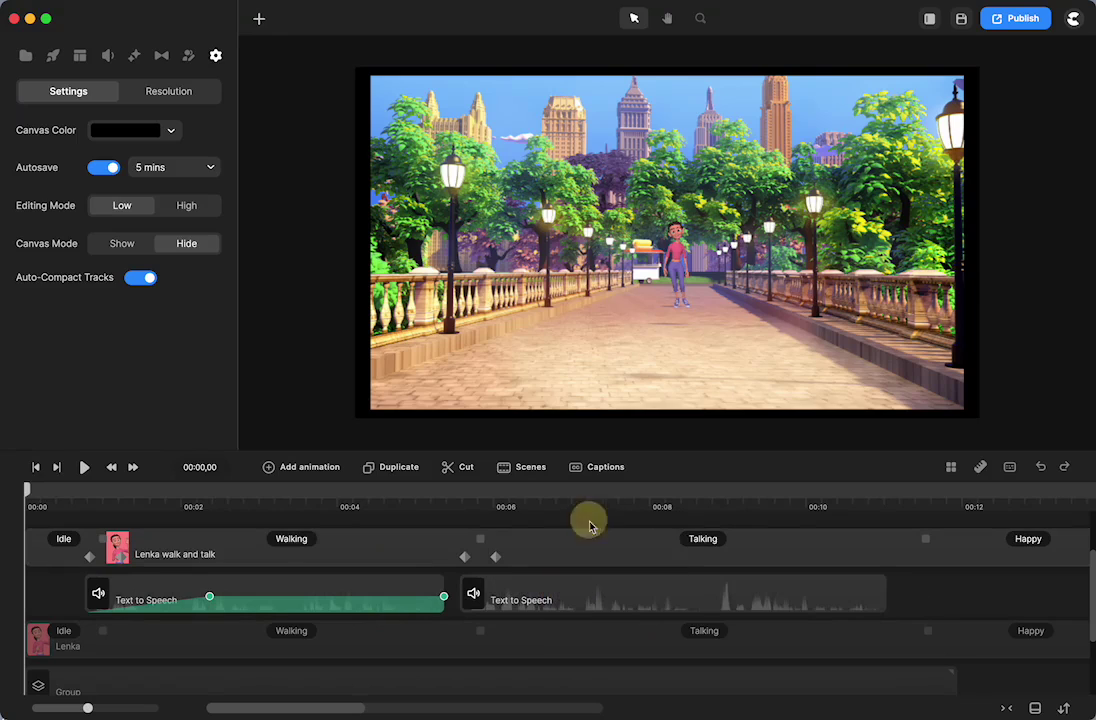
click(495, 607)
shift+click(360, 599)
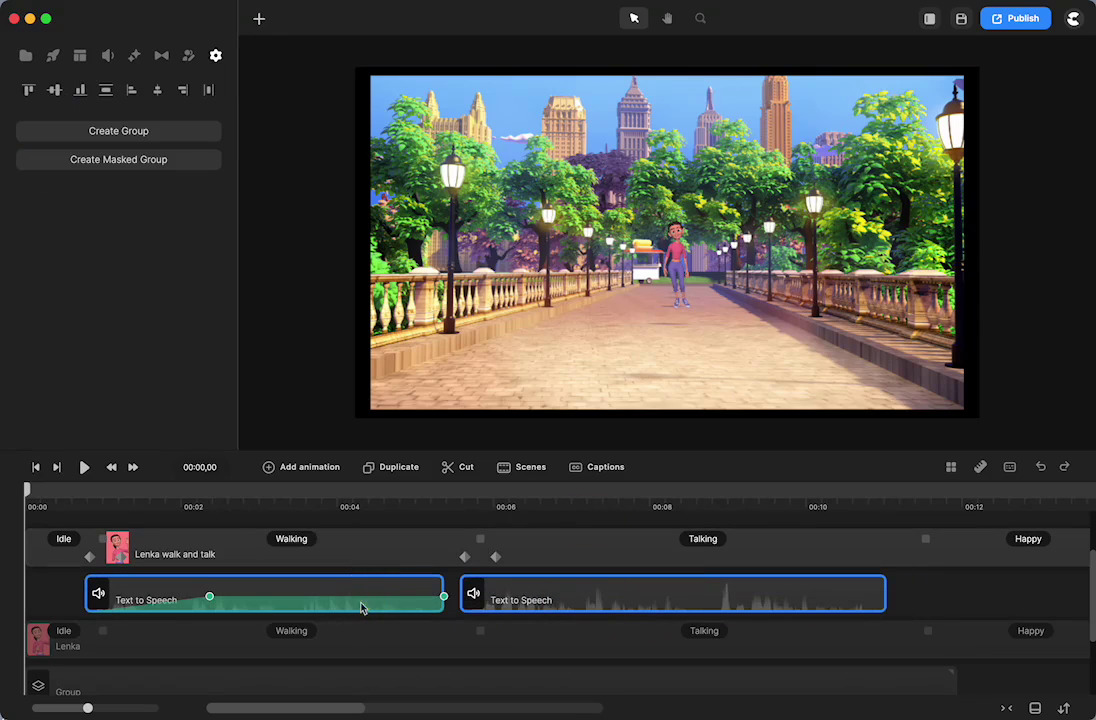
right_click(358, 582)
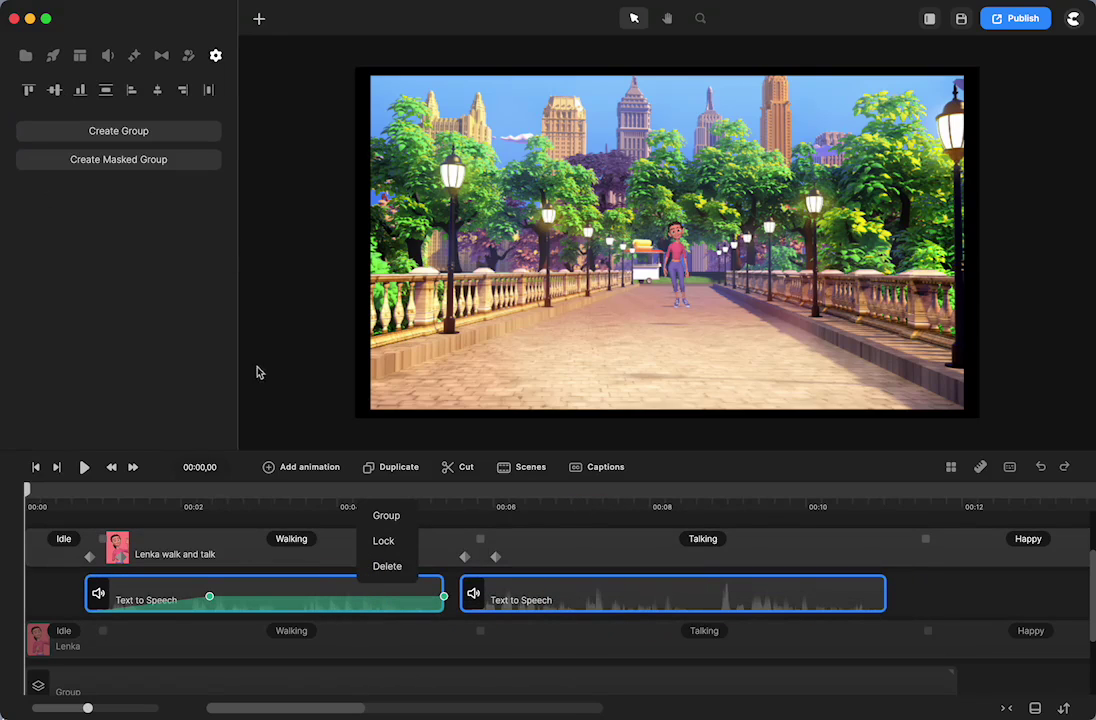
click(60, 592)
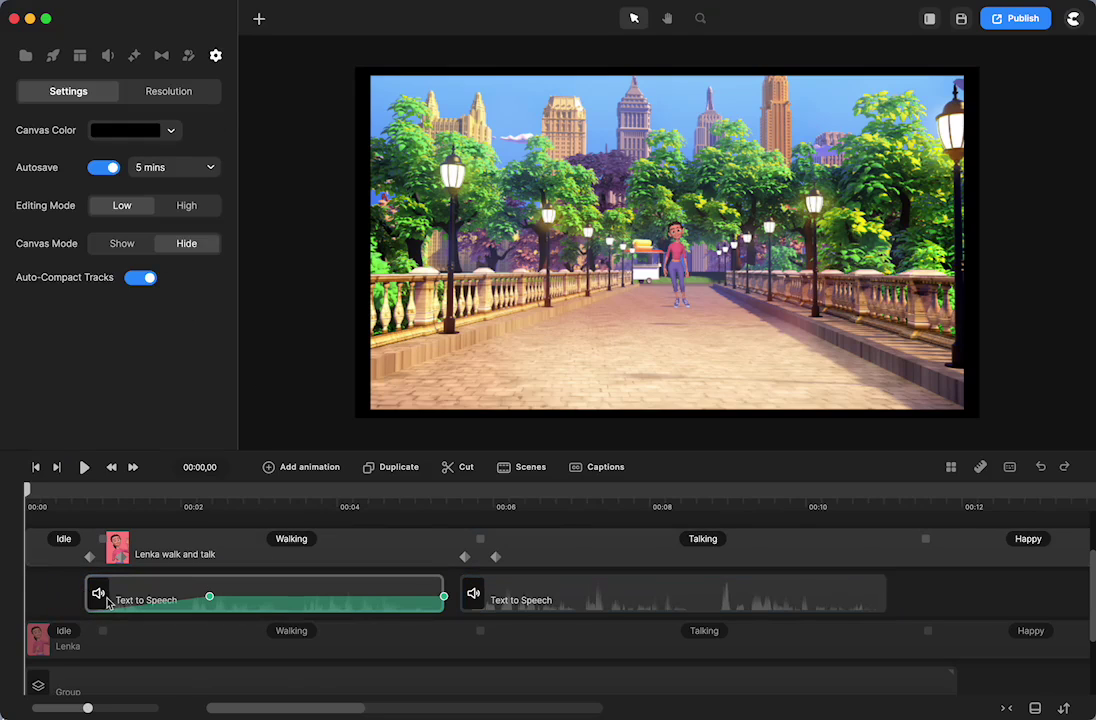
Step: Turn each Text to Speech clip's volume down to 0%
click(105, 595)
drag(187, 155, 98, 161)
click(543, 582)
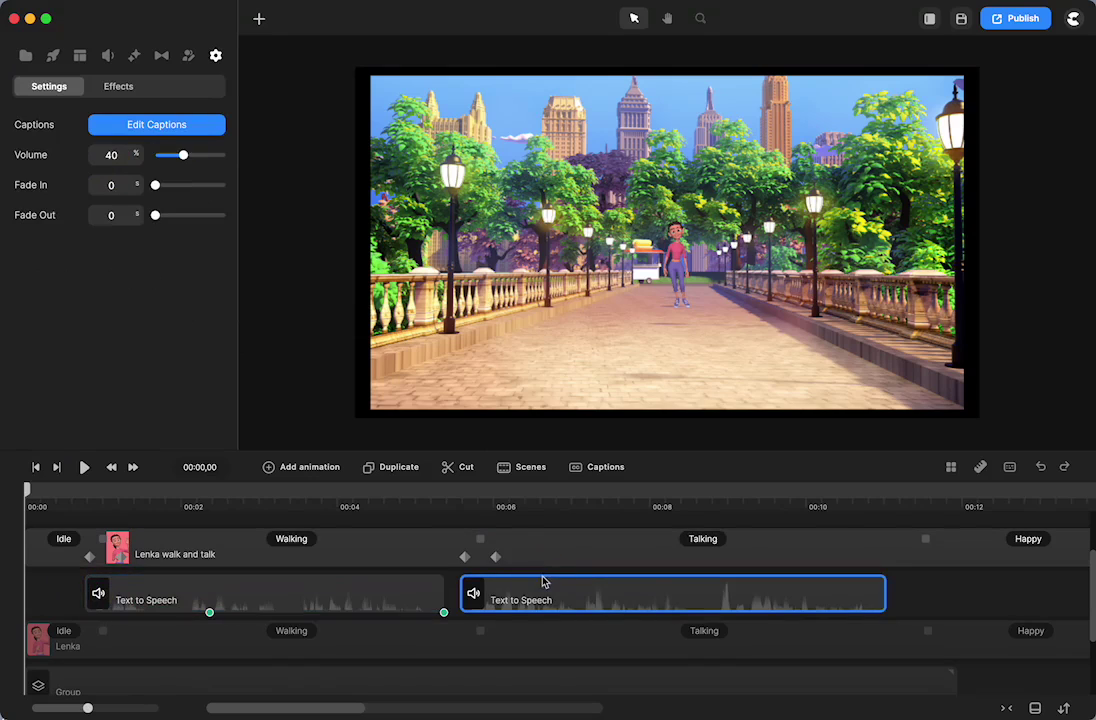
drag(183, 152, 128, 157)
scroll(66, 585, up, 2)
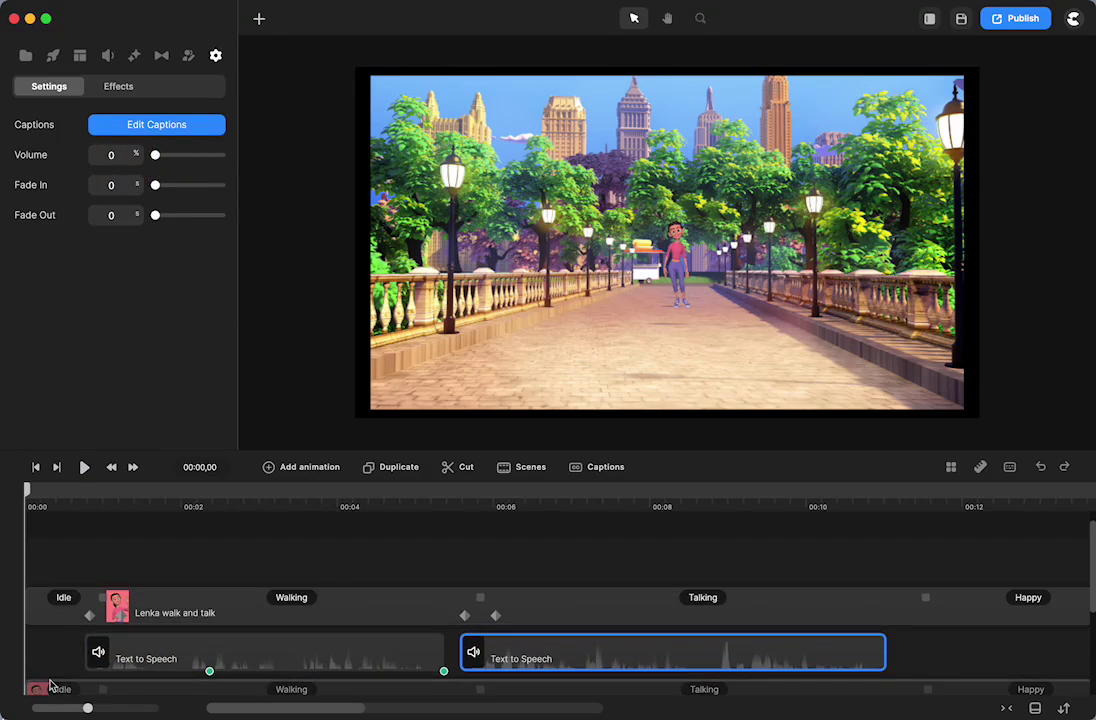
scroll(66, 680, down, 1)
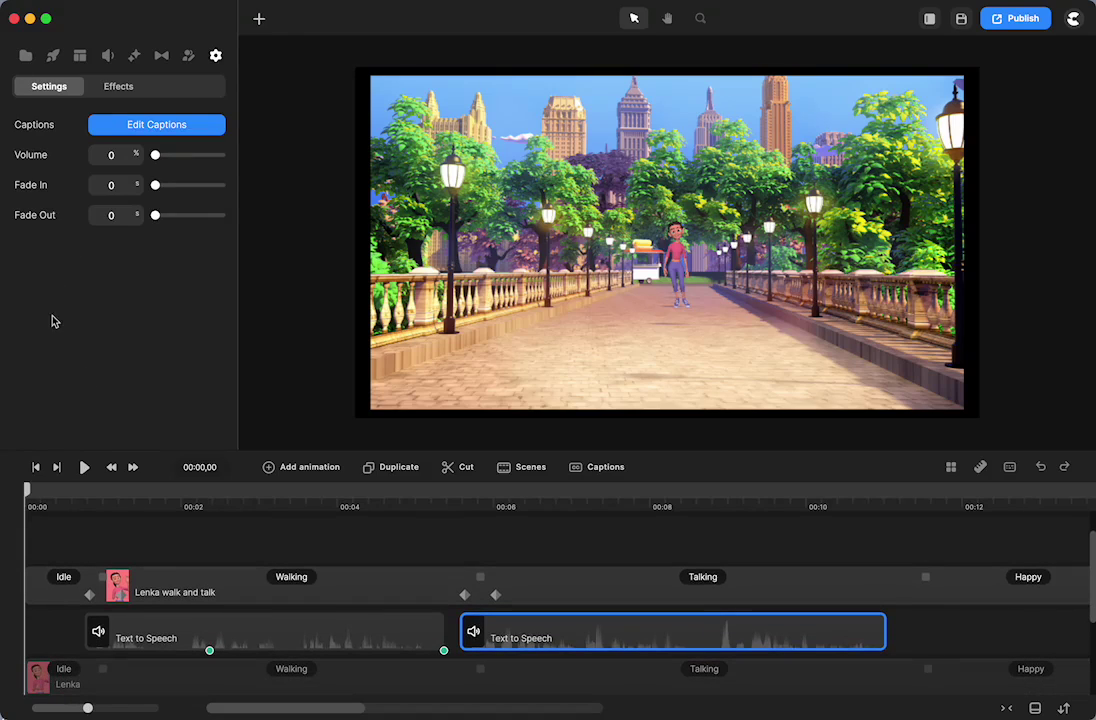
Step: Place a new Lenka from the 3D character library, shrink her and set her beside the first Lenka
click(187, 57)
drag(174, 140, 734, 330)
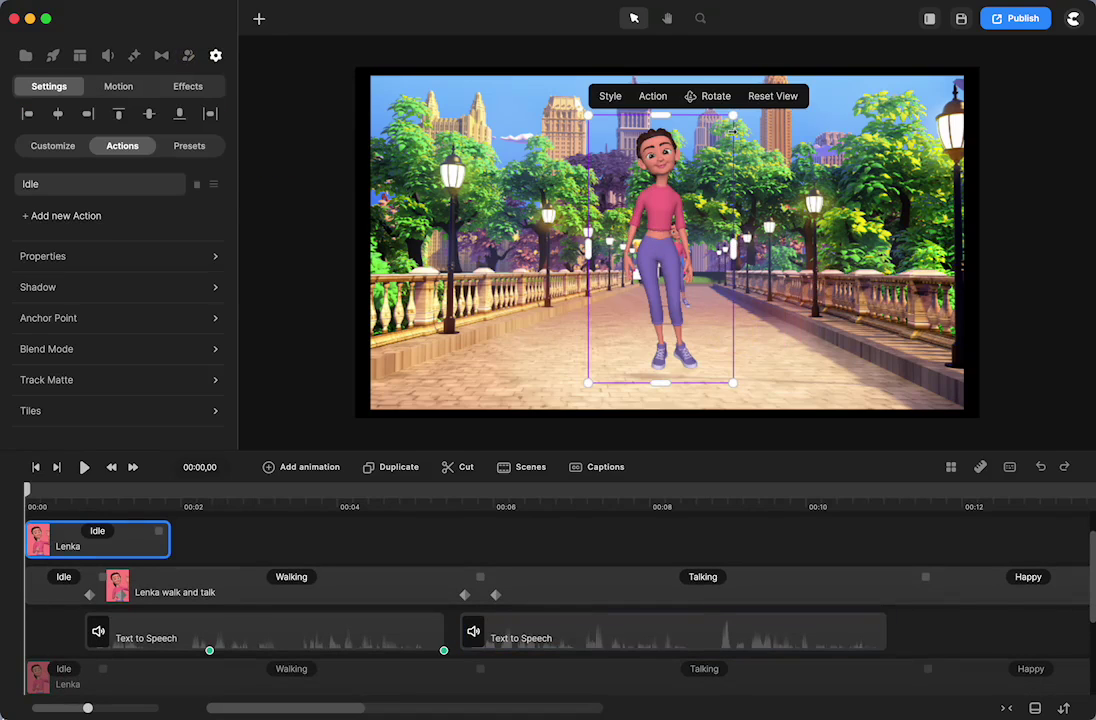
drag(733, 116, 661, 245)
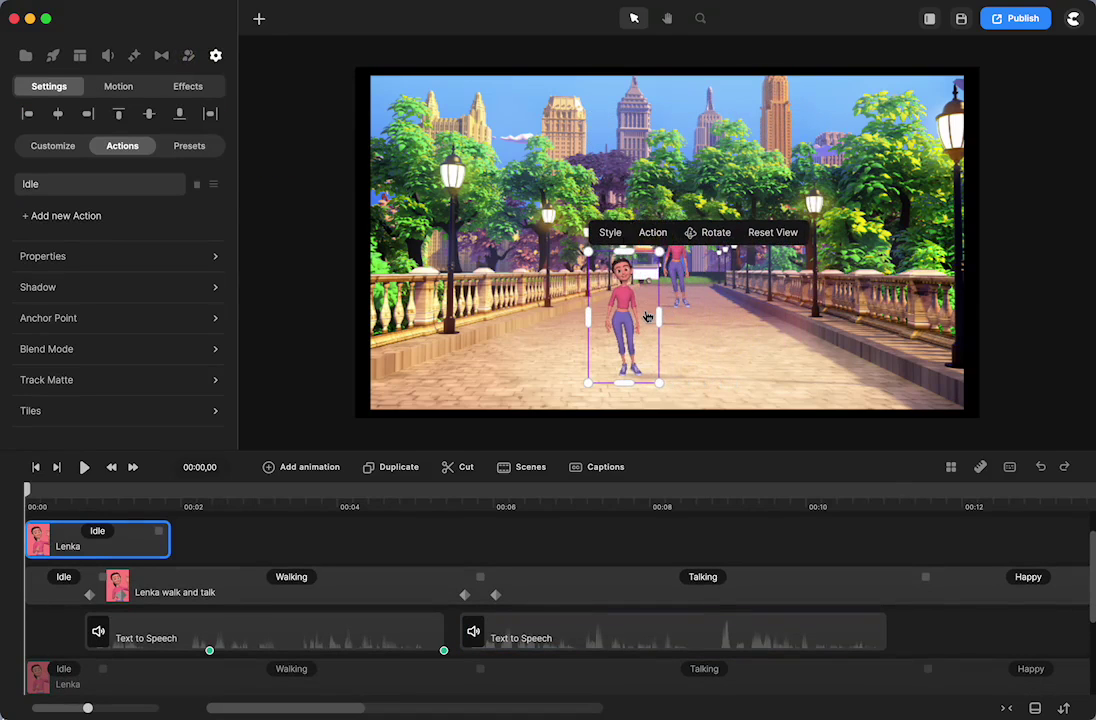
scroll(647, 317, up, 3)
drag(647, 317, 669, 236)
drag(737, 395, 683, 295)
drag(623, 203, 612, 223)
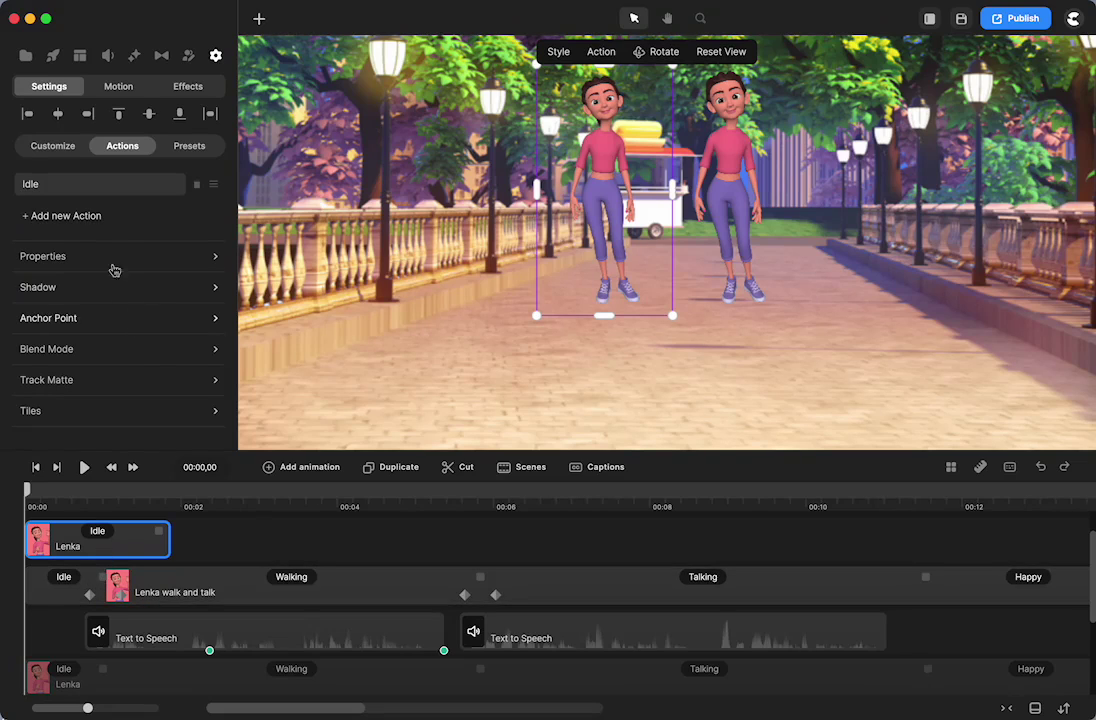
Step: Add Walking, Talking and Happy actions after Idle, and shorten Idle so Walking starts earlier
click(76, 215)
scroll(270, 272, down, 5)
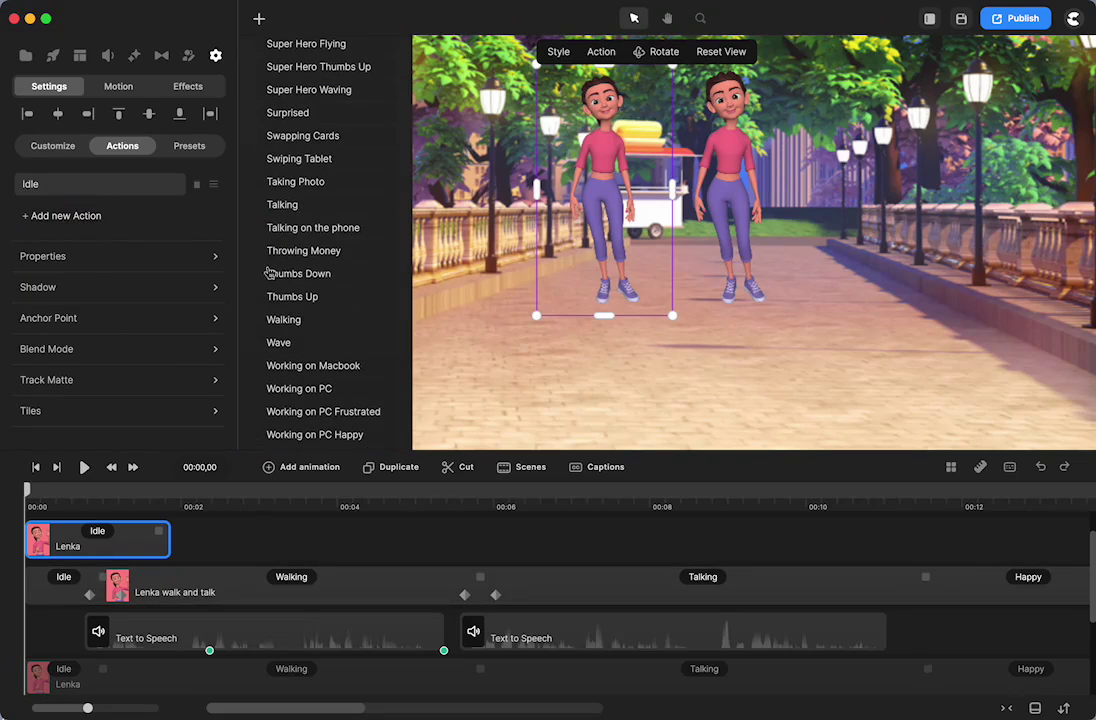
click(290, 319)
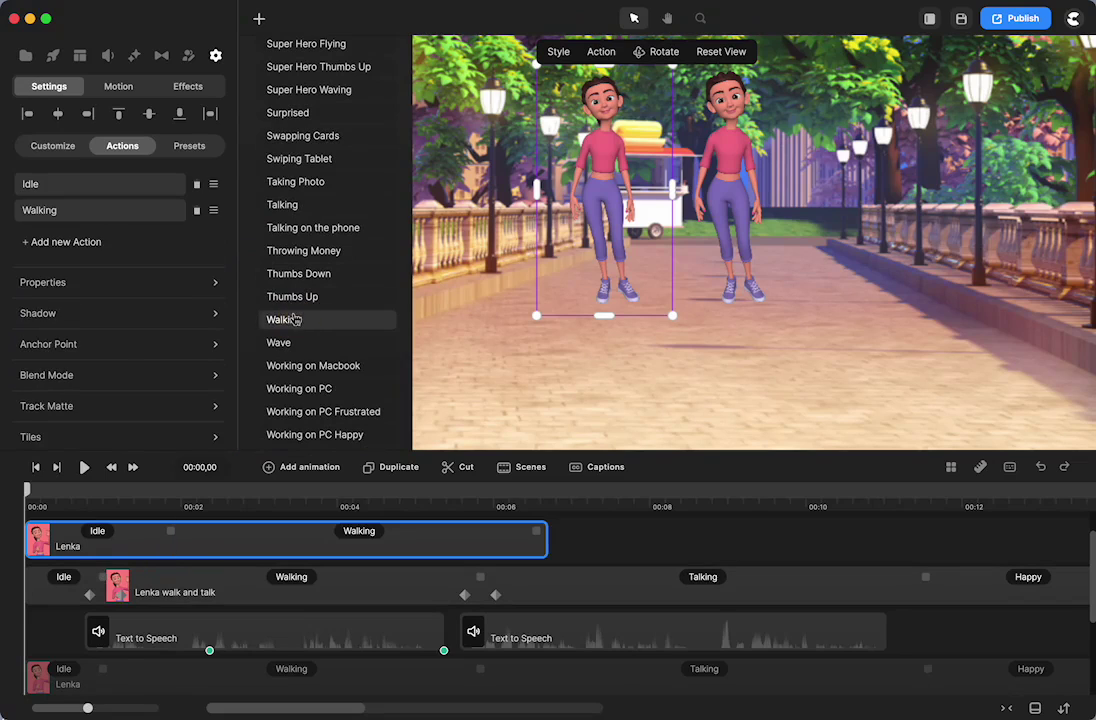
scroll(305, 232, down, 2)
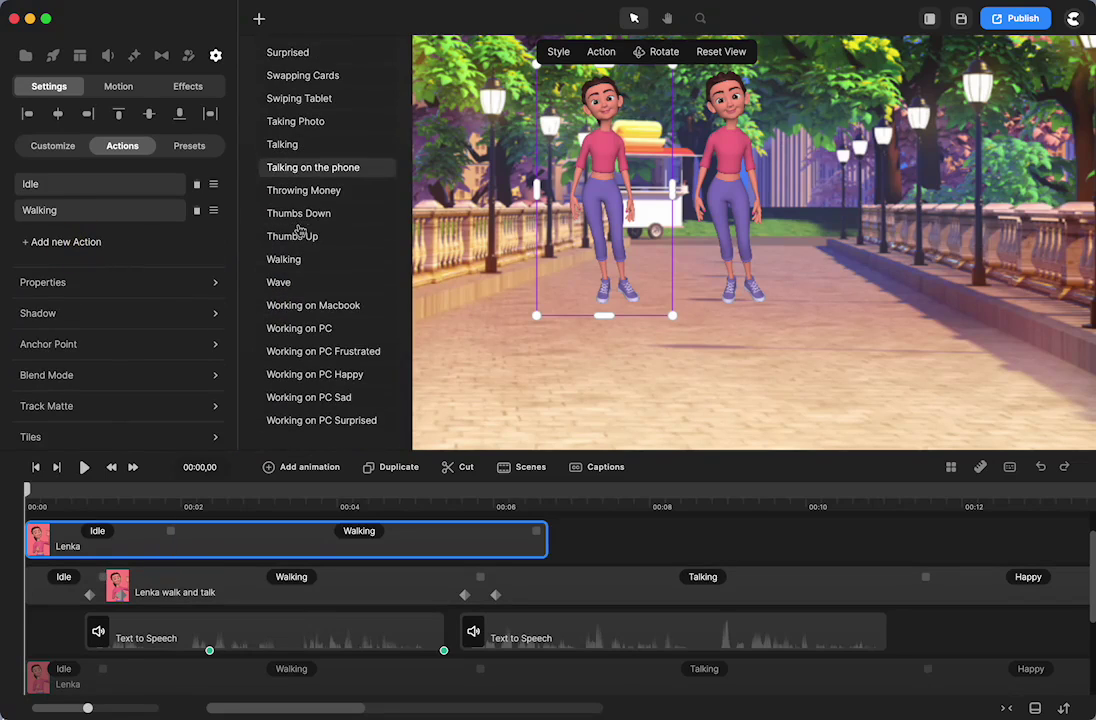
click(285, 146)
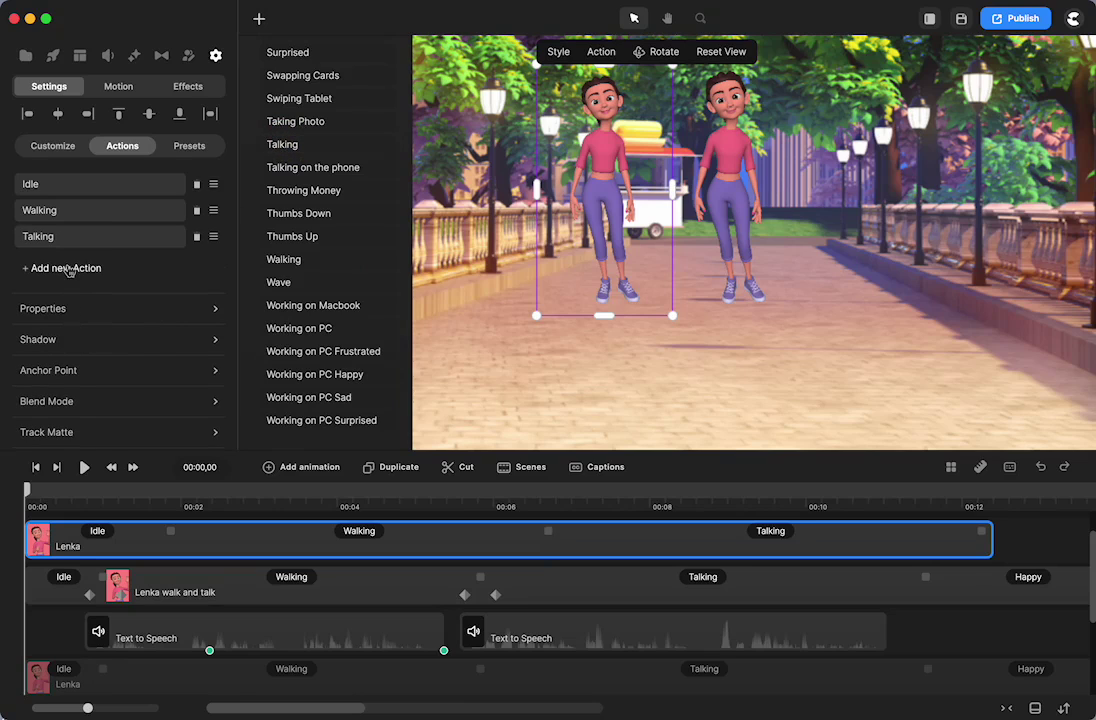
scroll(274, 168, up, 1)
scroll(274, 168, up, 12)
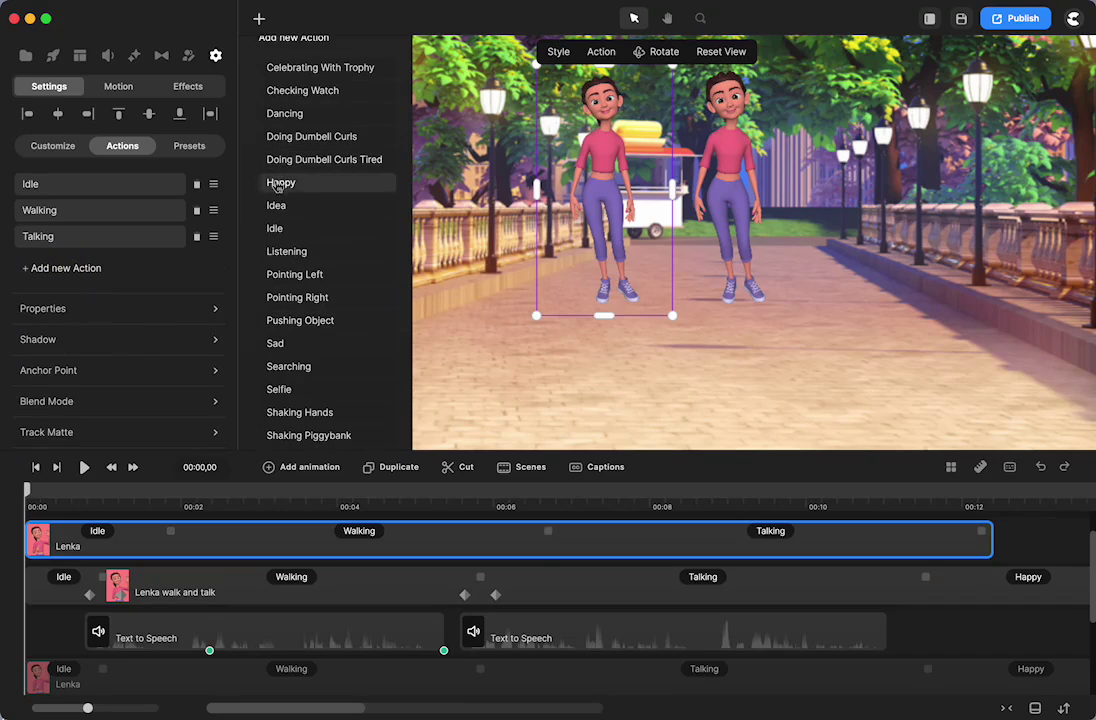
click(276, 181)
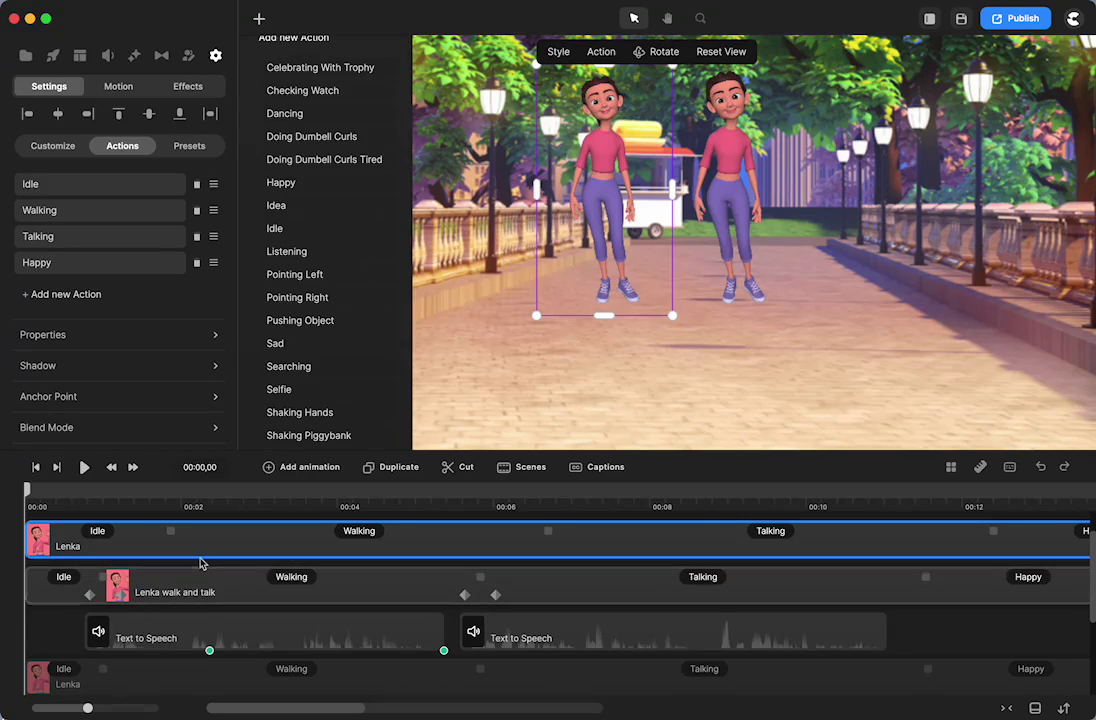
drag(169, 534, 107, 540)
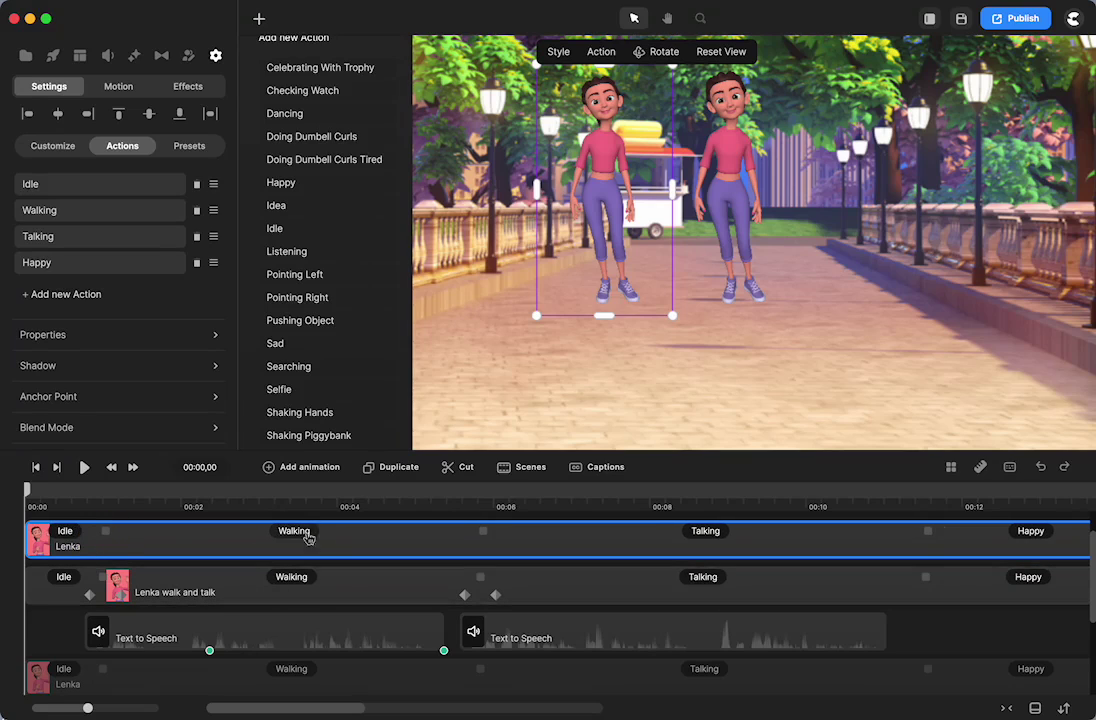
Step: Disable the start and end options in the Walking action's settings
click(295, 533)
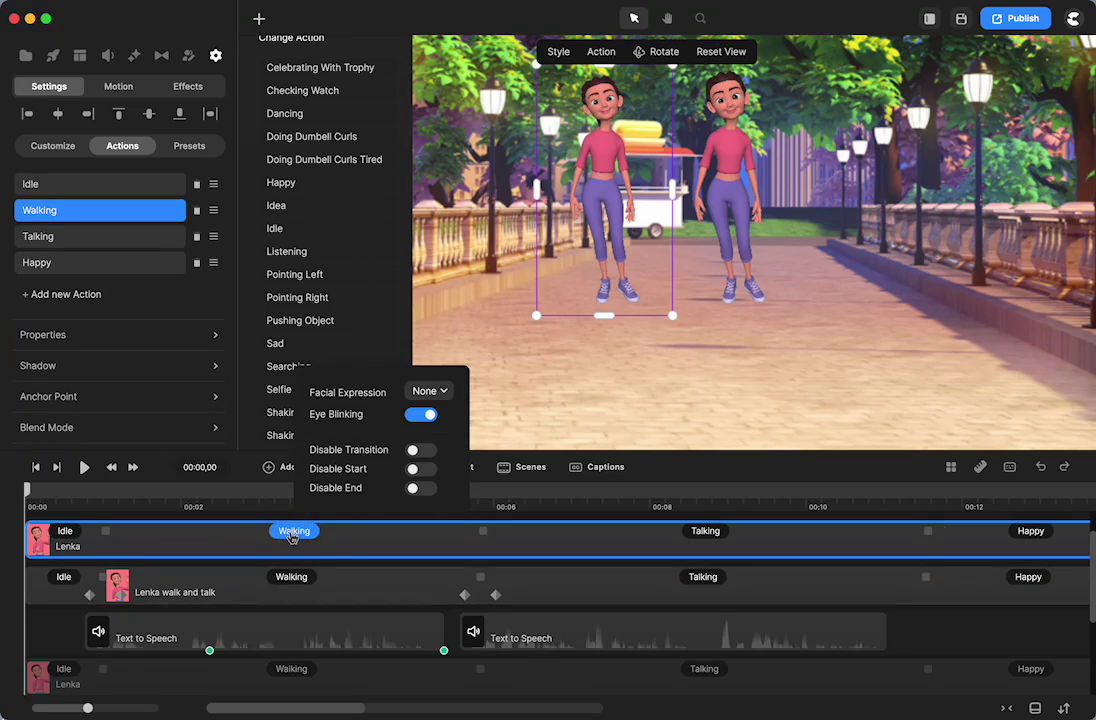
click(416, 471)
click(414, 489)
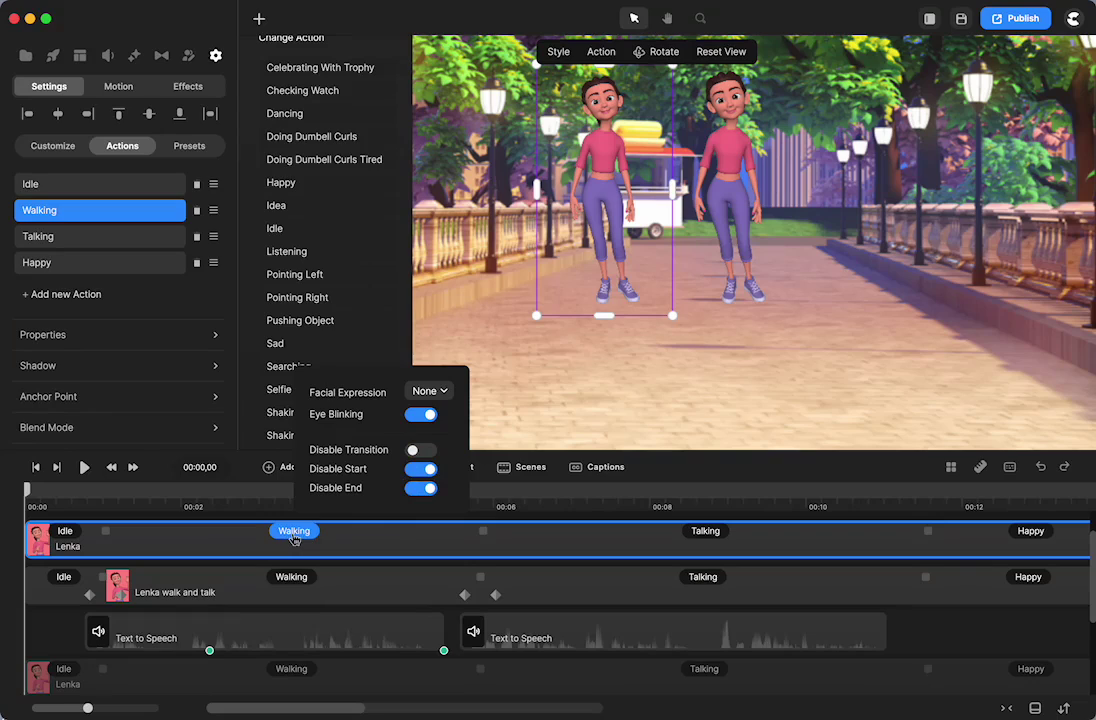
click(38, 470)
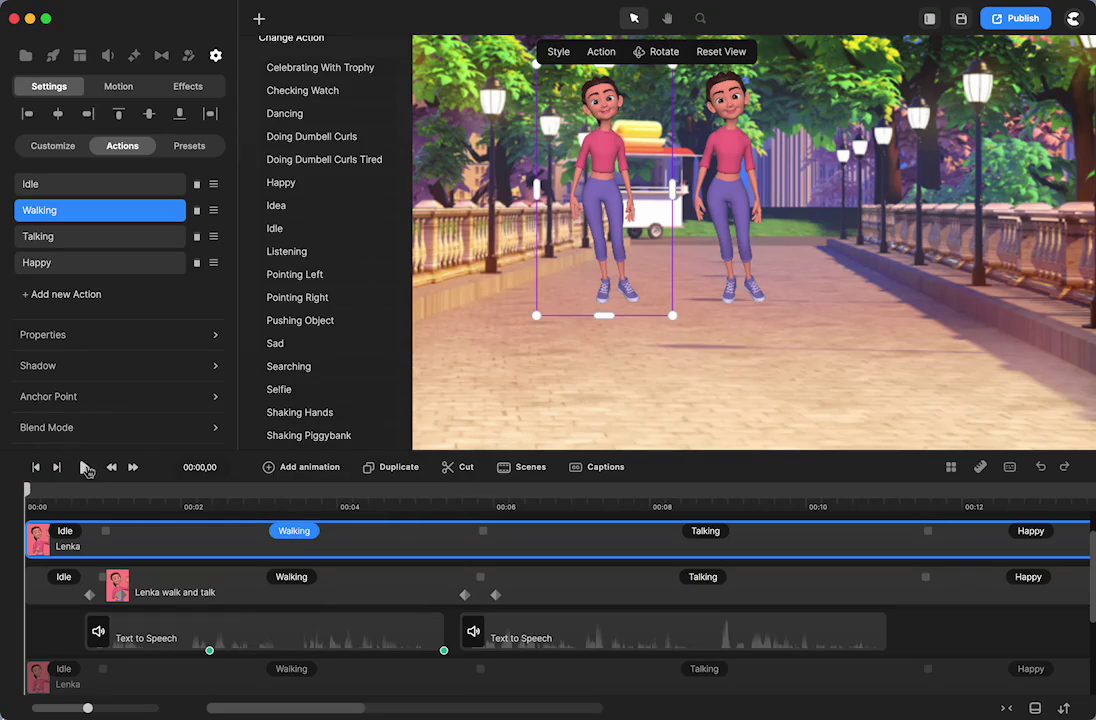
Step: Play the scene, pause, and scrub through the walk to check the poses
click(85, 467)
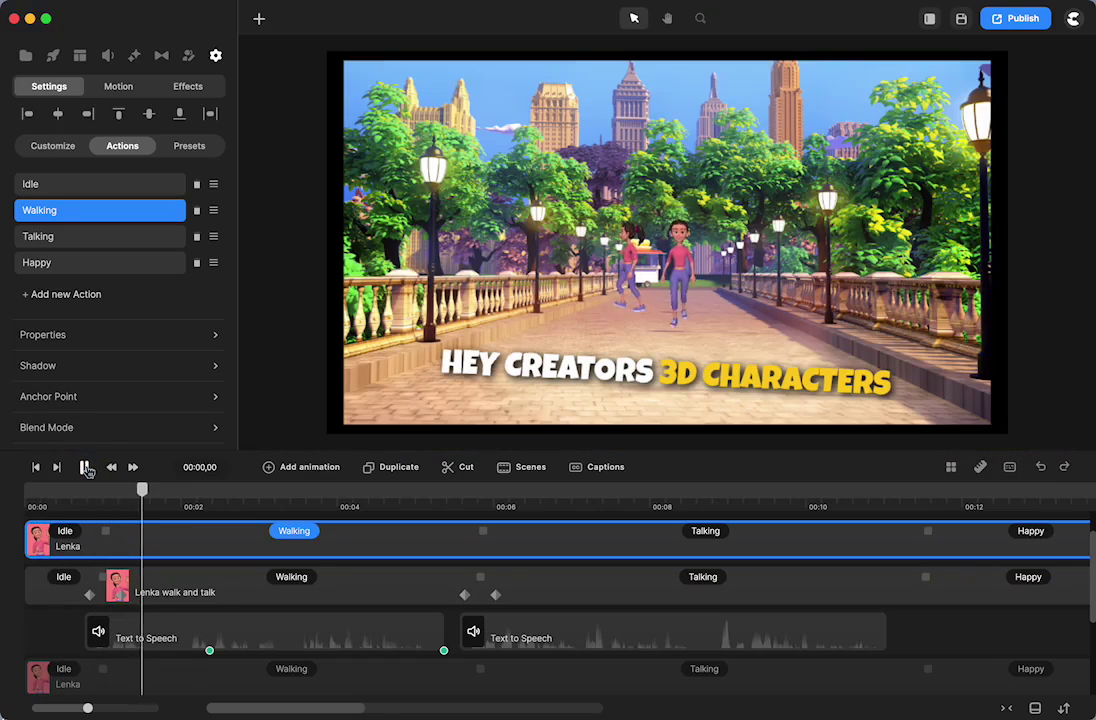
click(85, 467)
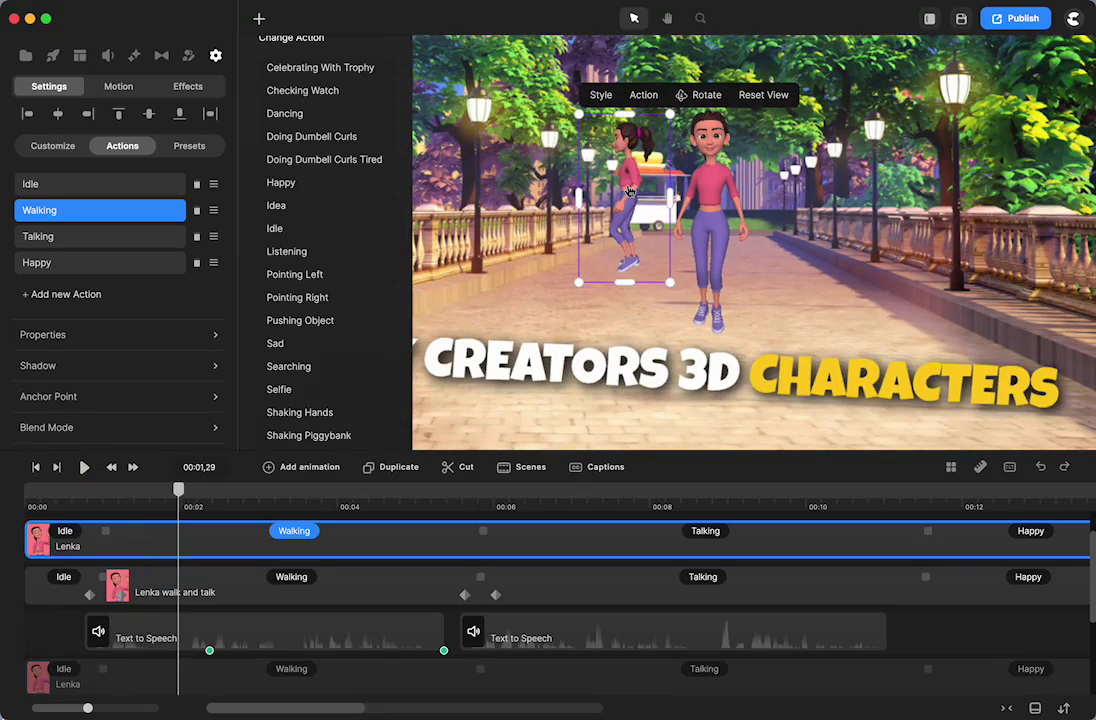
drag(180, 490, 90, 545)
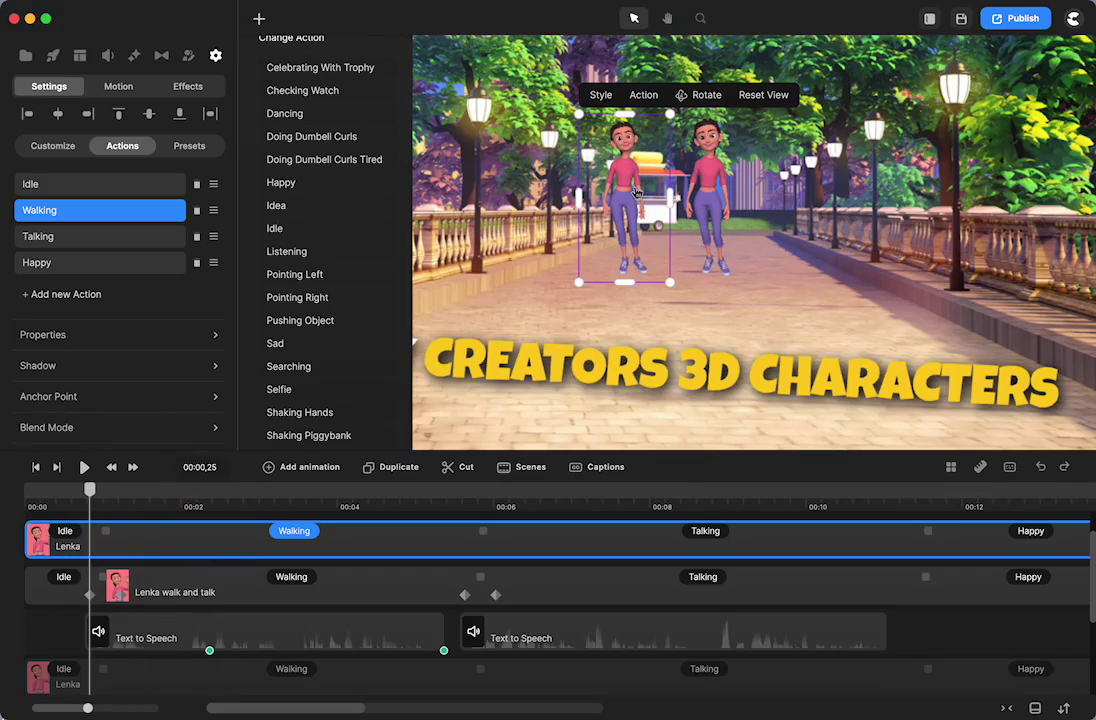
scroll(428, 632, up, 2)
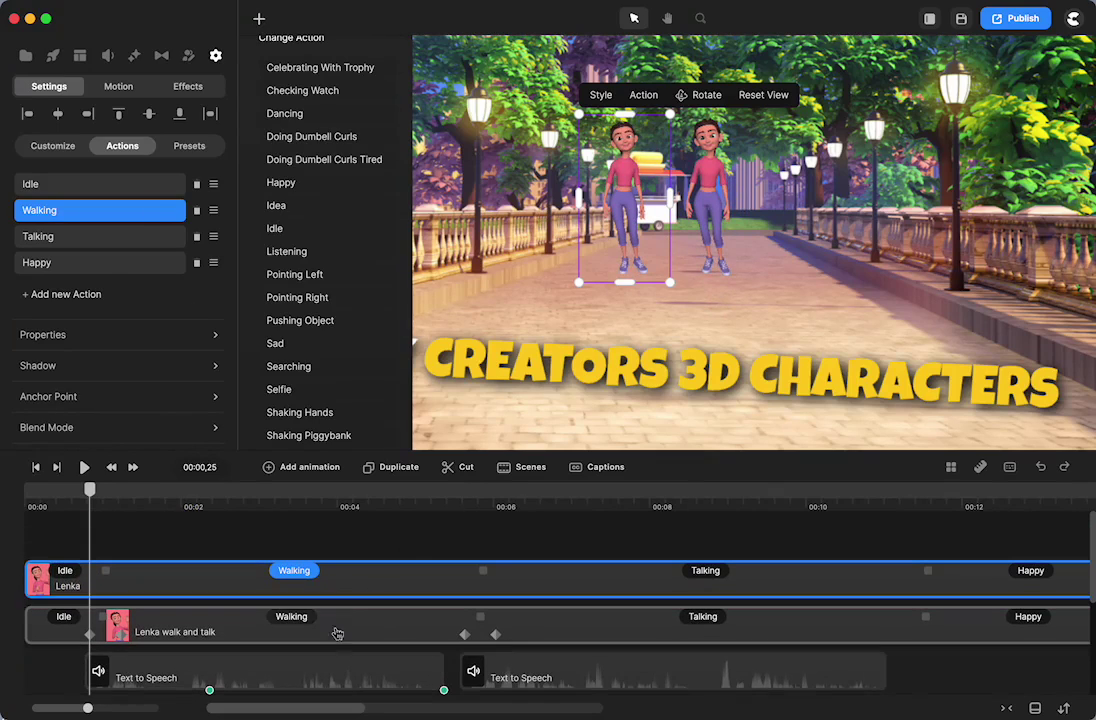
Step: Delete the captions of both Text to Speech clips, confirming each deletion, then rewind
click(305, 673)
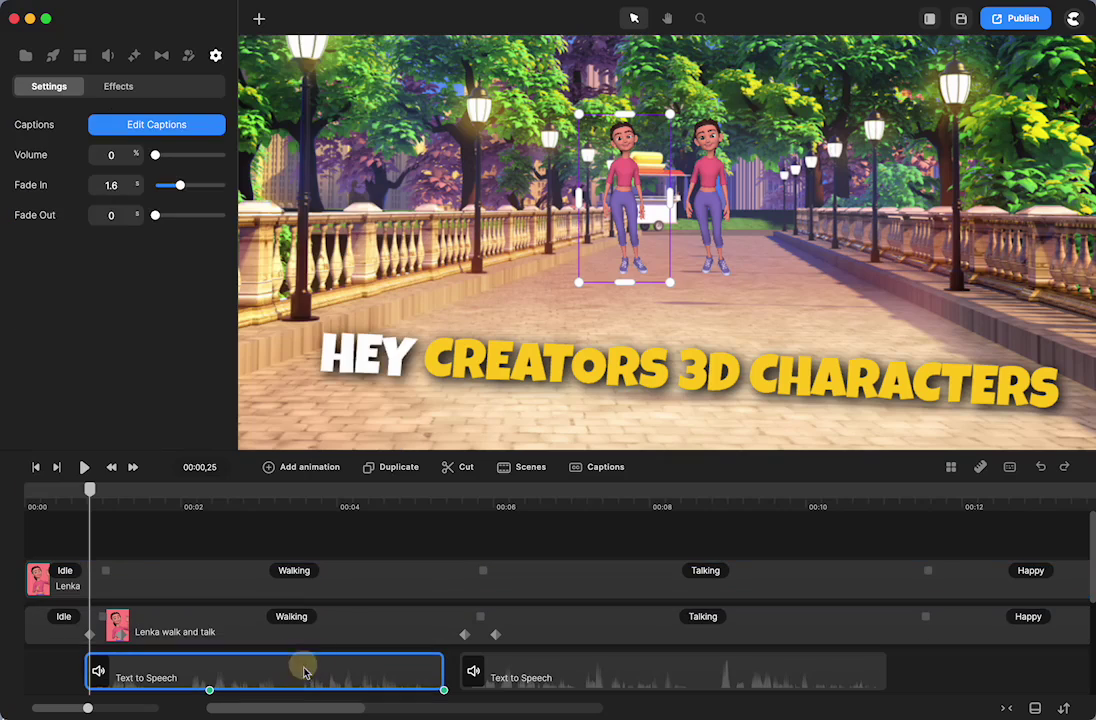
click(145, 122)
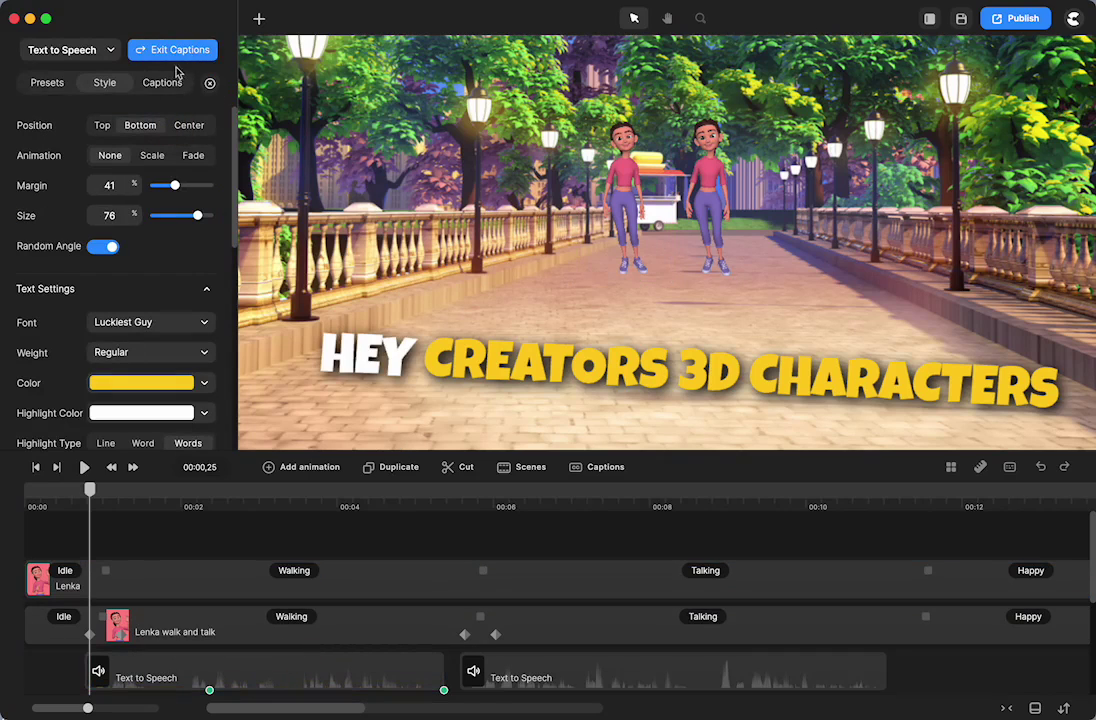
click(210, 84)
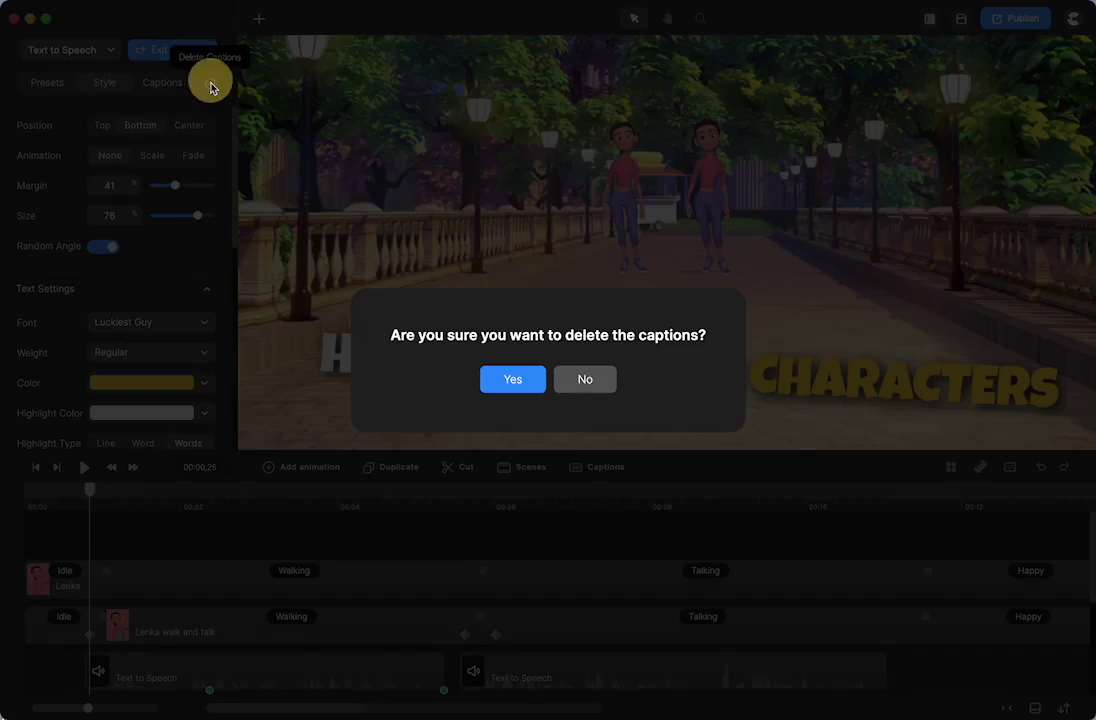
click(513, 379)
click(545, 668)
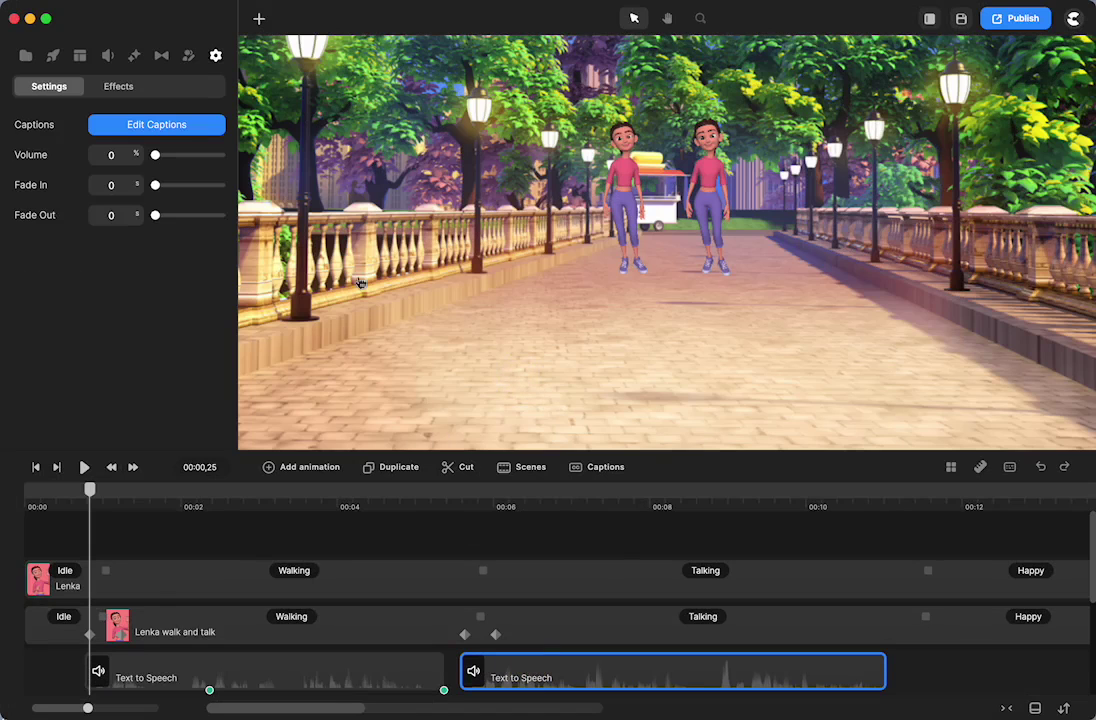
click(175, 120)
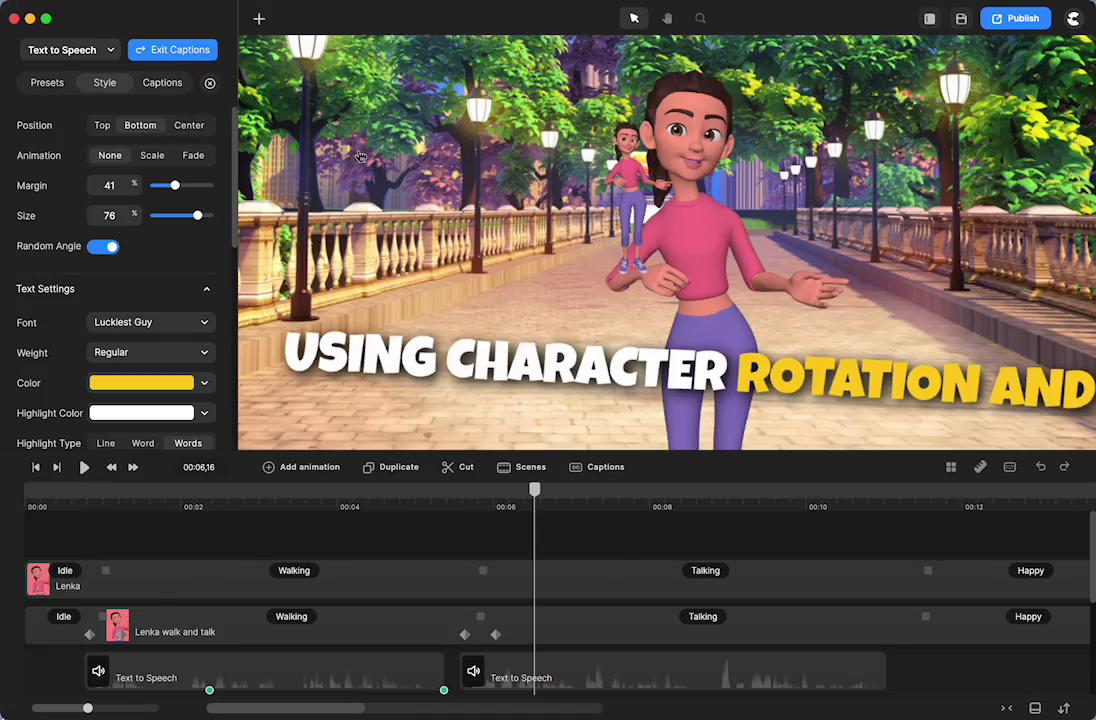
click(210, 87)
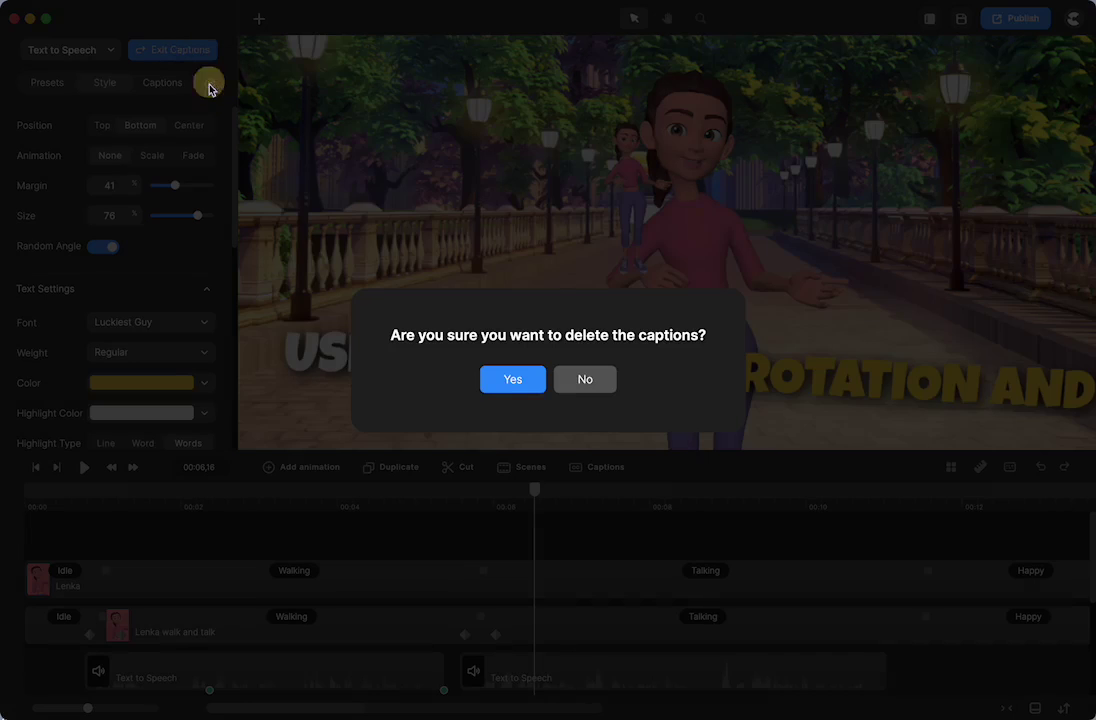
click(508, 382)
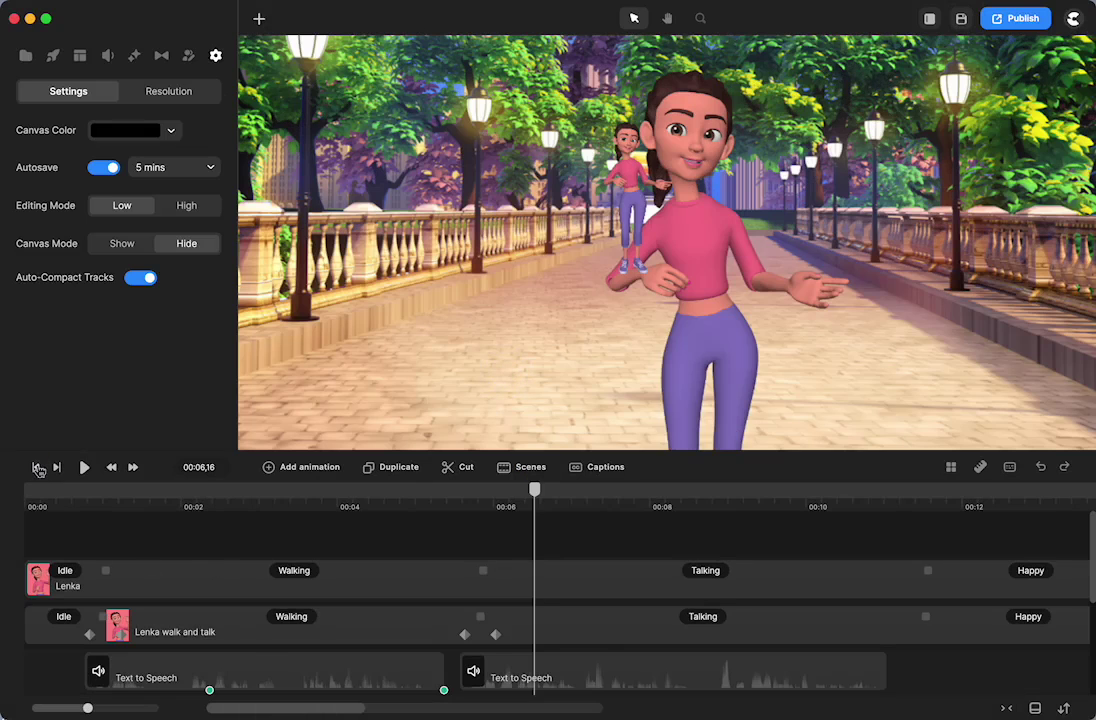
click(38, 468)
Step: Move the playhead to 00:00,25 and select the left Lenka character's track
drag(30, 490, 93, 514)
click(98, 623)
drag(98, 623, 122, 553)
click(88, 636)
click(89, 636)
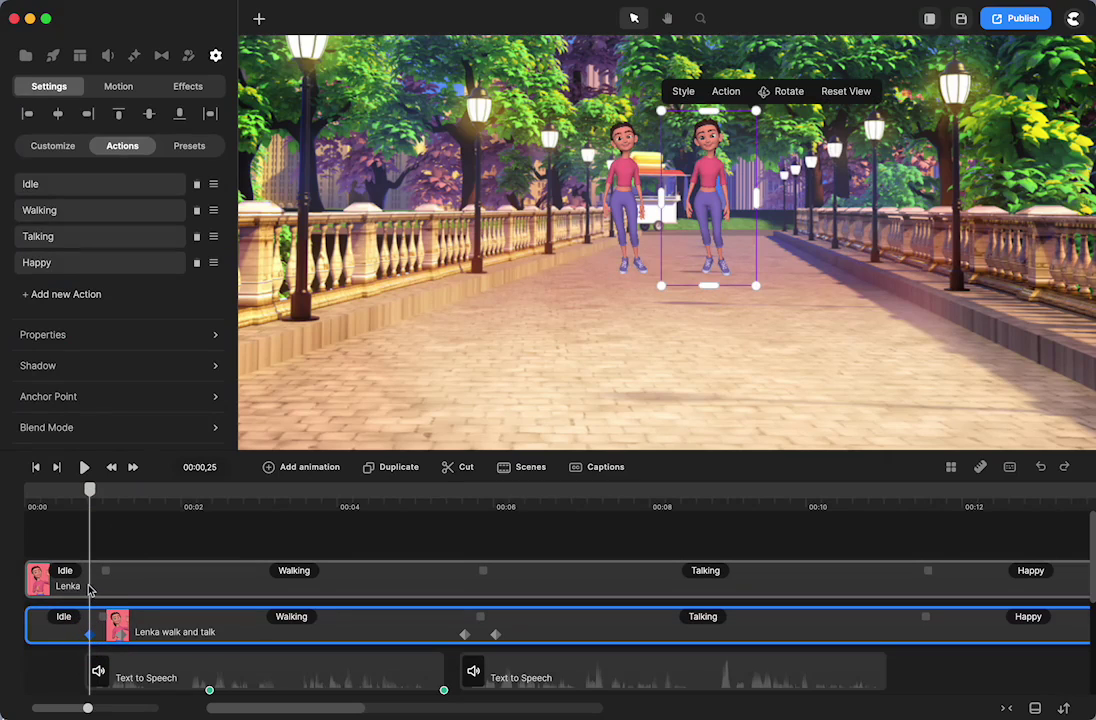
click(89, 590)
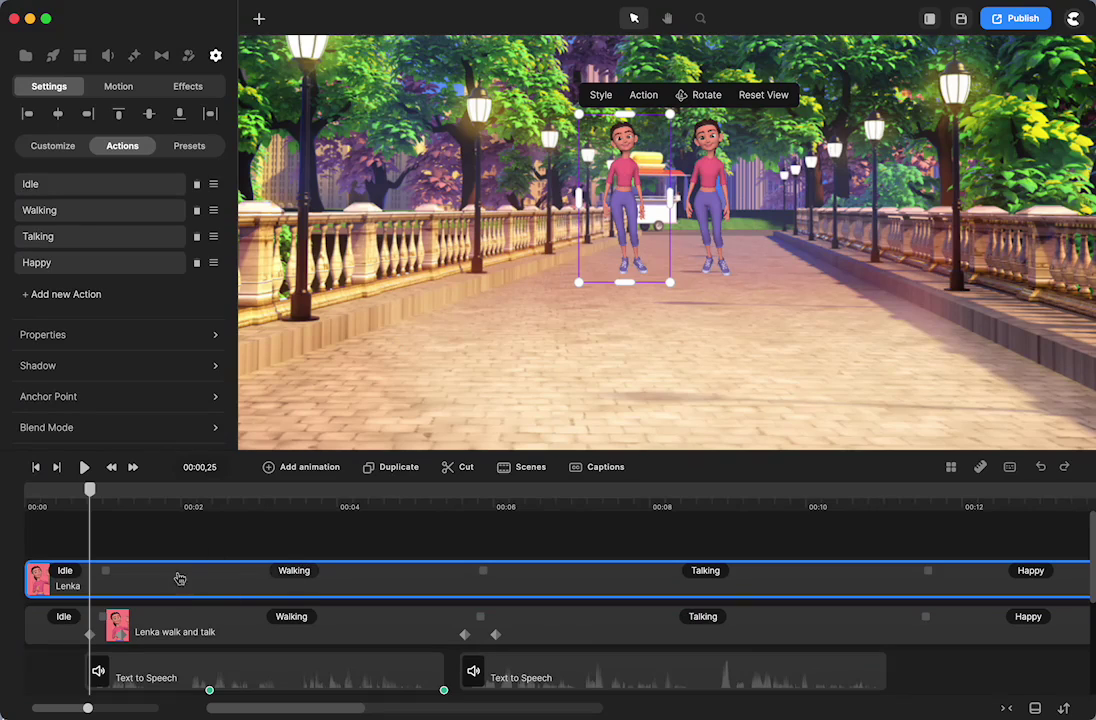
Step: Add a Character View animation with Linear easing to the left Lenka
click(308, 468)
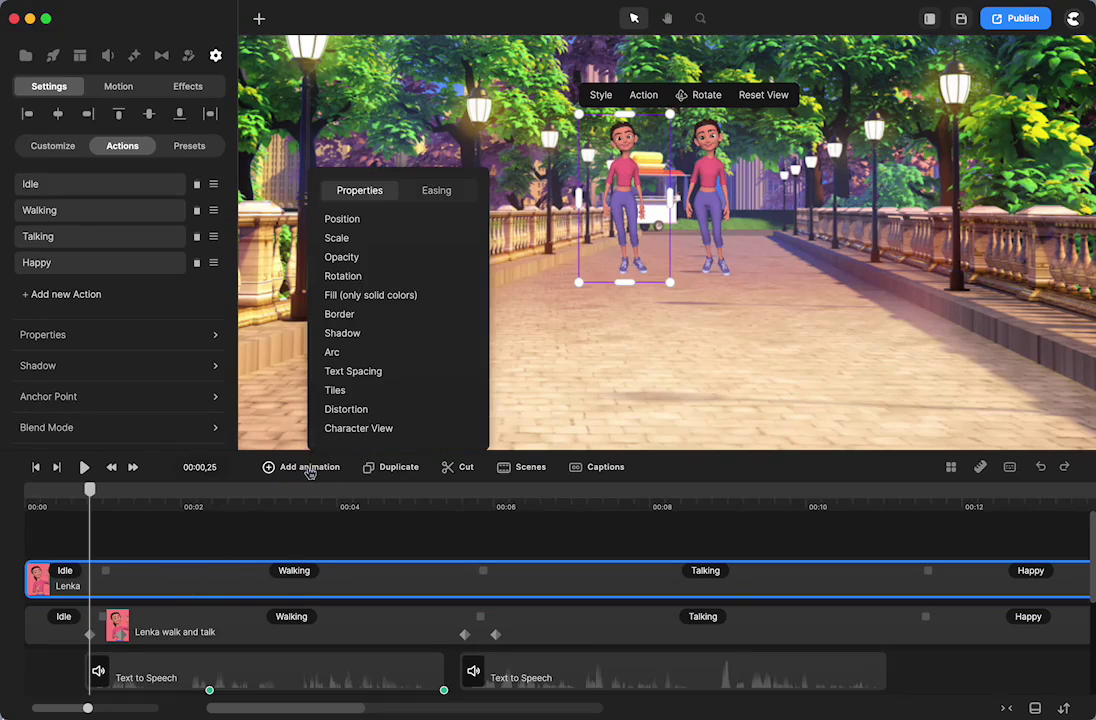
click(358, 428)
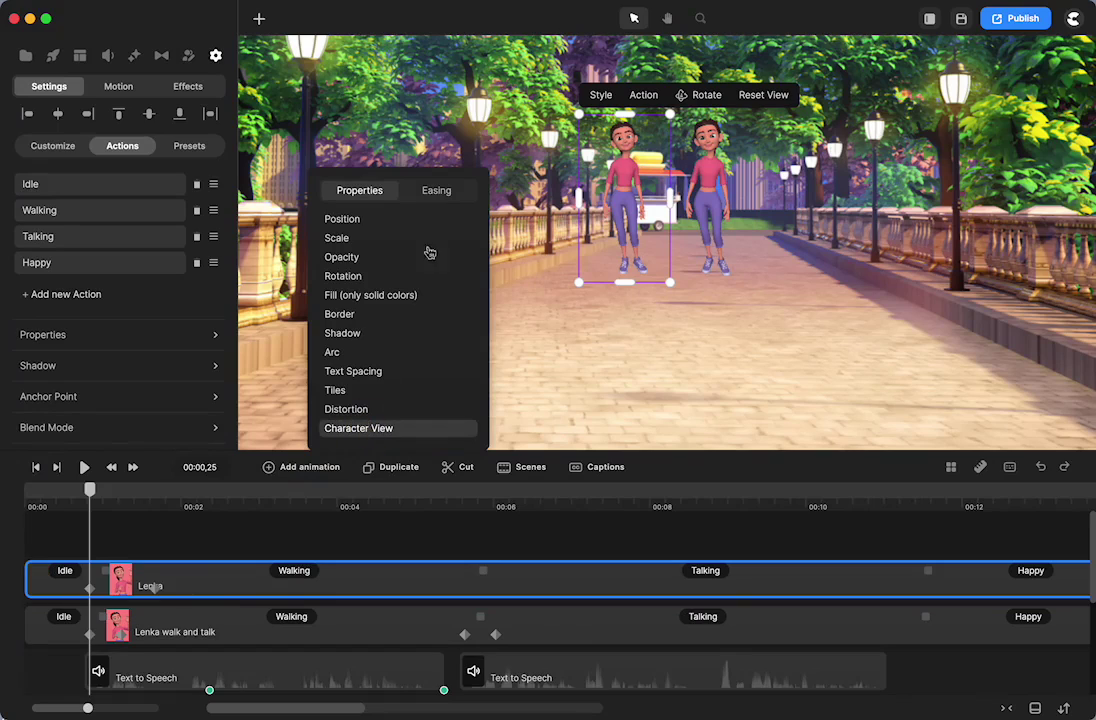
click(437, 191)
click(344, 320)
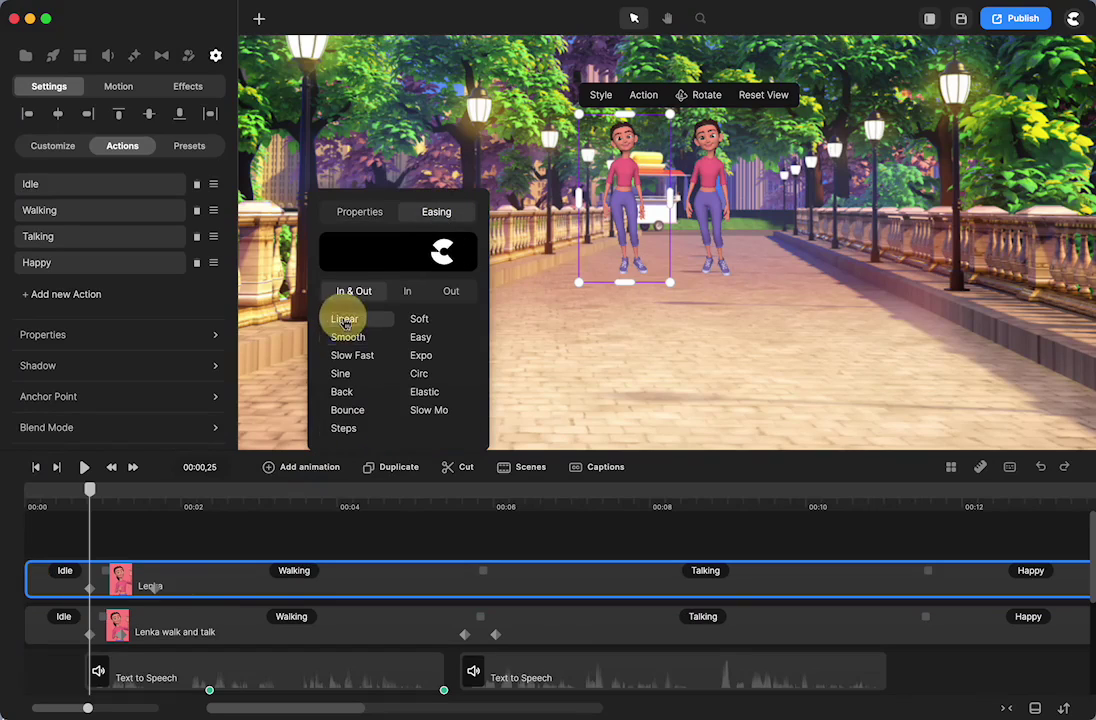
Step: Select the new keyframe on the Lenka walk-and-talk track and drag it into place
click(110, 641)
click(110, 641)
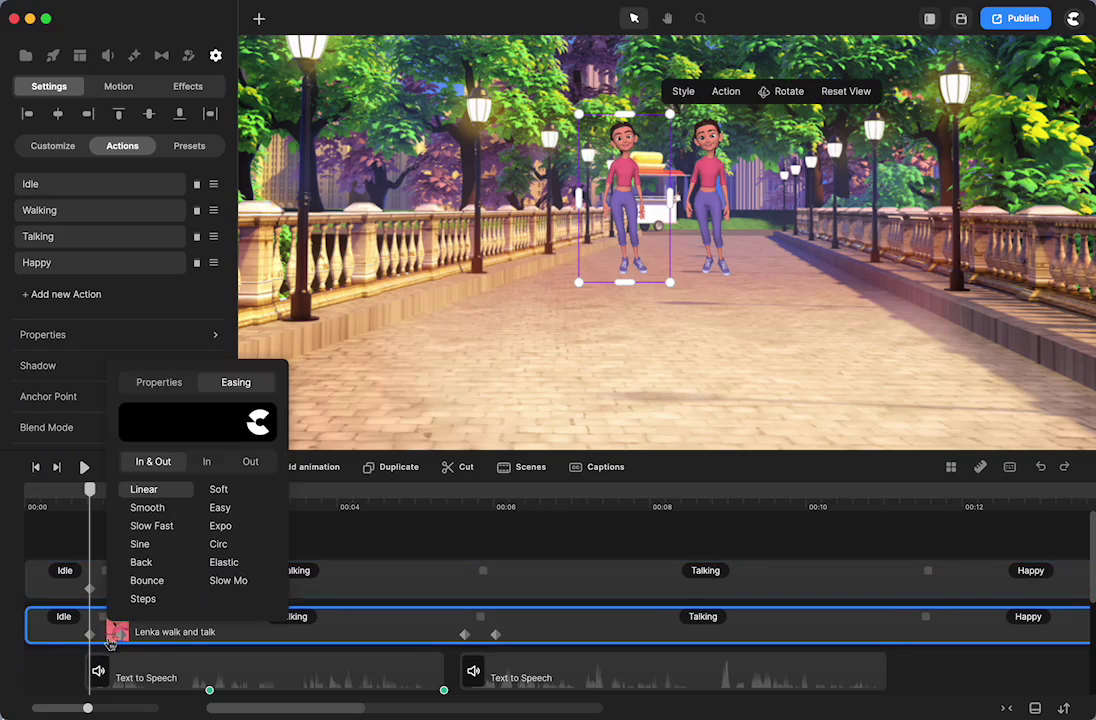
click(402, 538)
drag(237, 616, 115, 610)
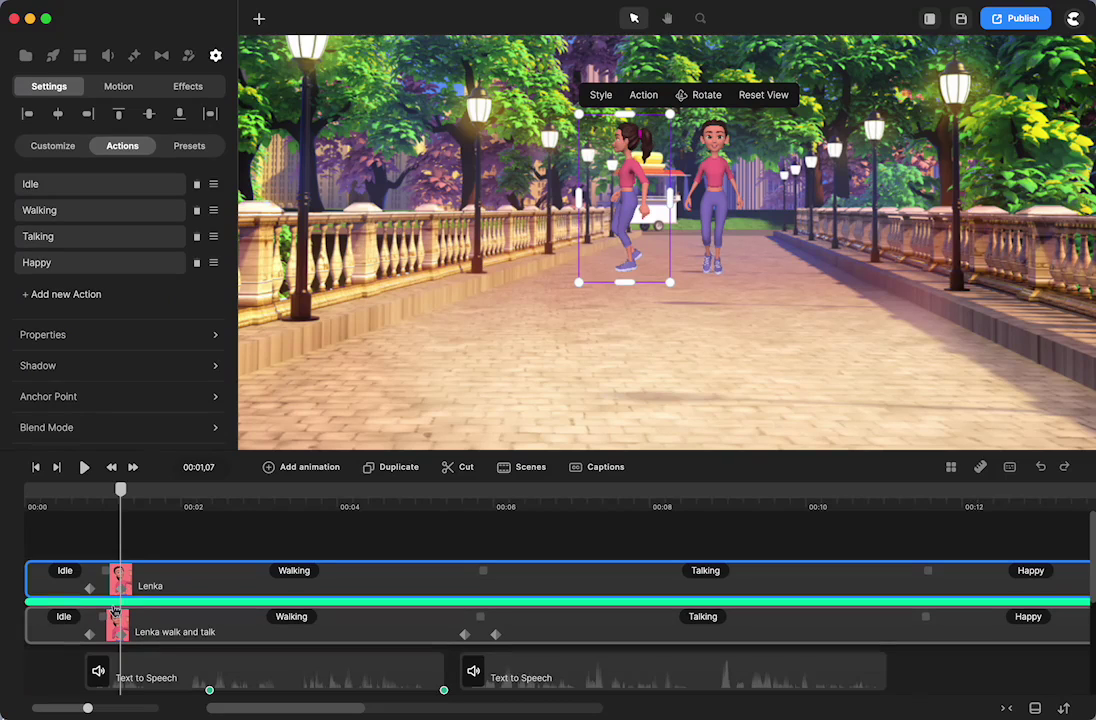
drag(115, 610, 115, 610)
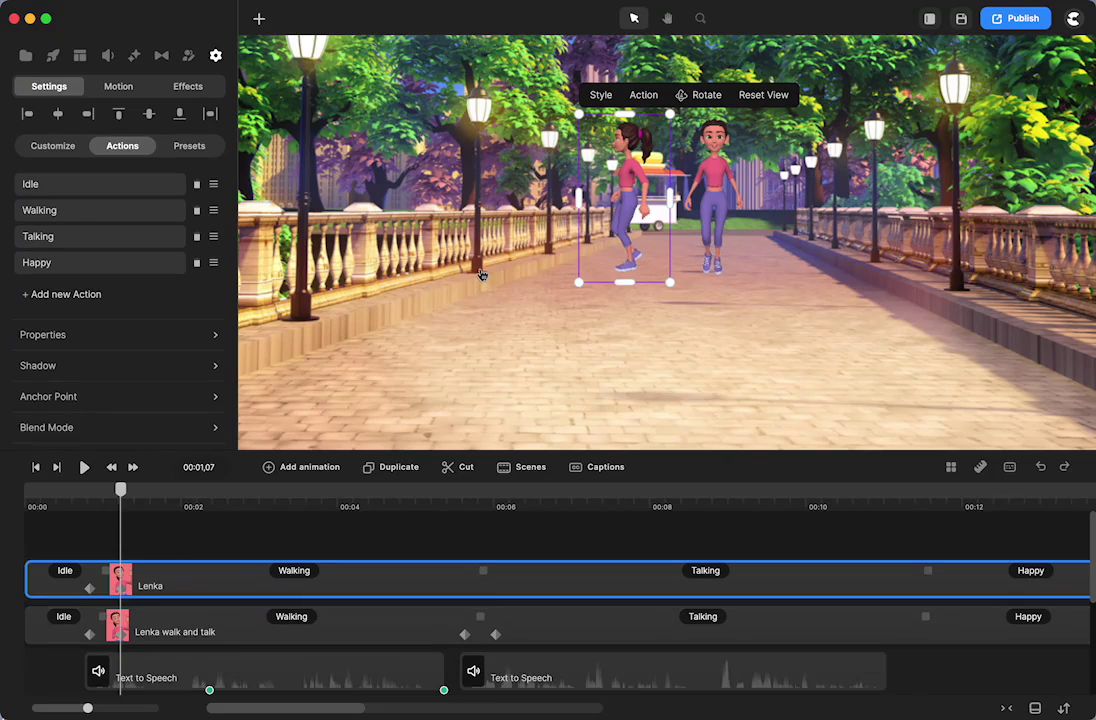
scroll(481, 274, up, 5)
scroll(481, 274, down, 2)
scroll(551, 175, down, 3)
scroll(347, 303, right, 2)
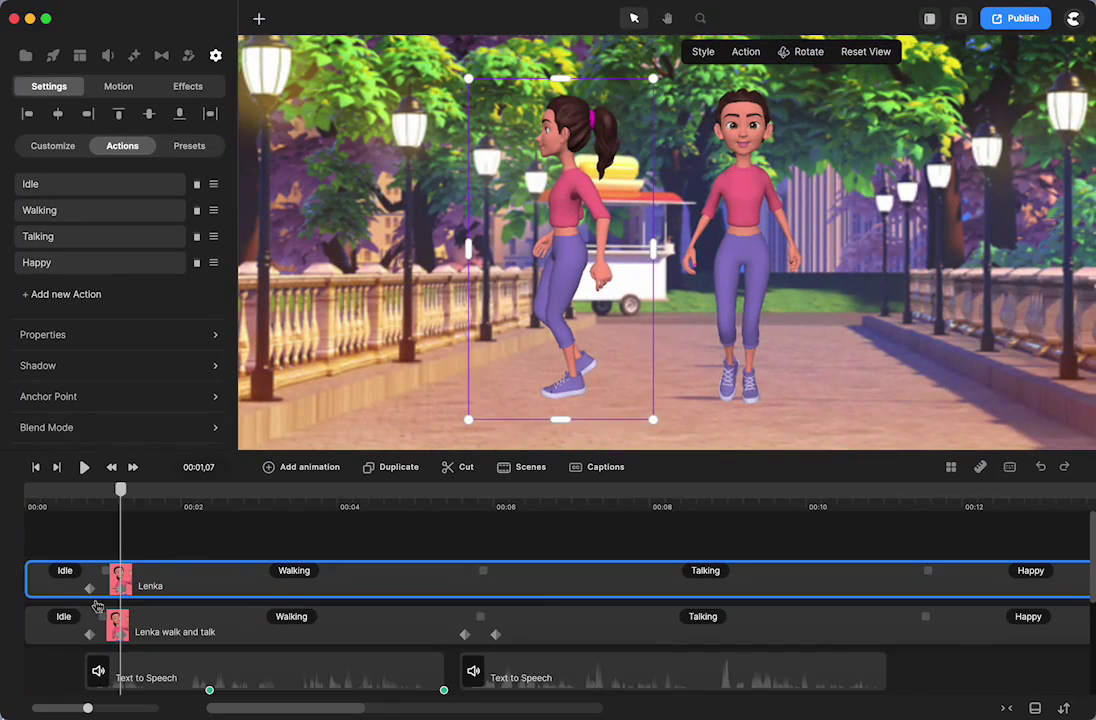
Step: At 00:01,07, rotate the left Lenka to face the front, then scrub to check her walk
click(88, 589)
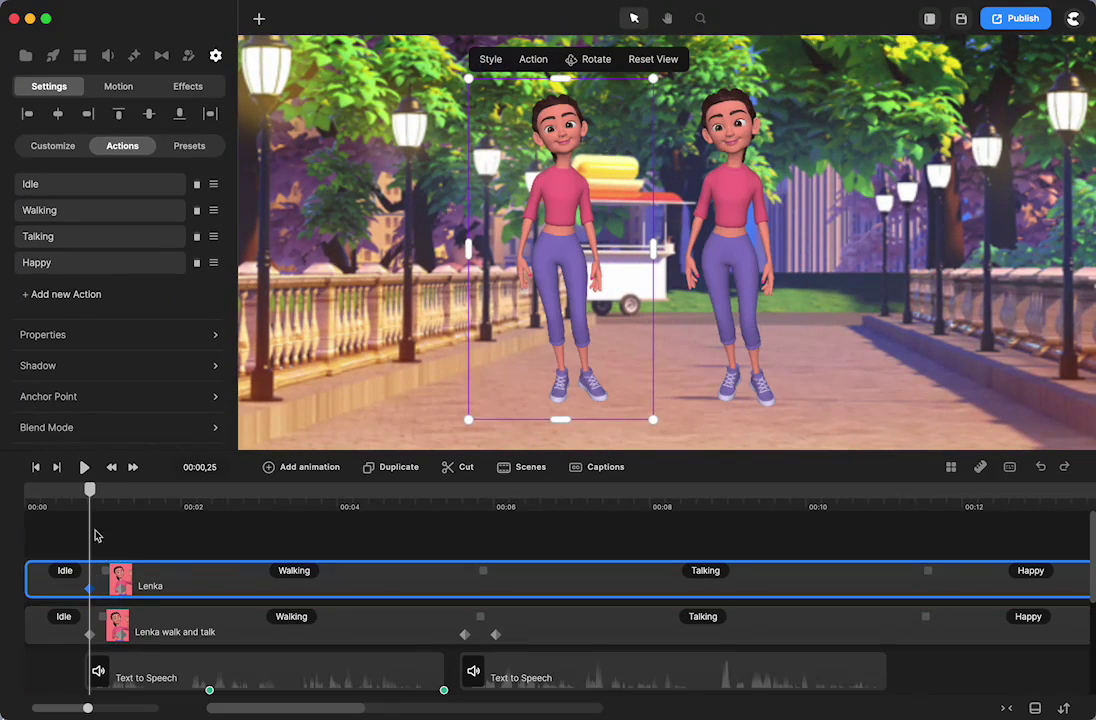
drag(88, 500, 120, 500)
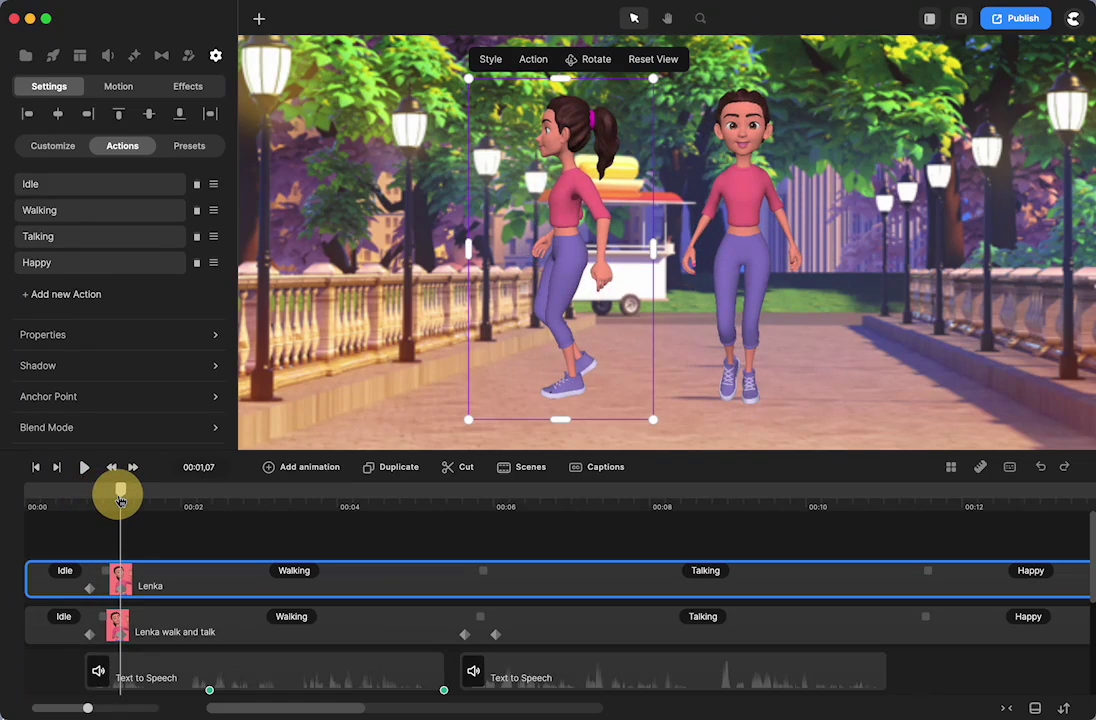
drag(120, 500, 120, 500)
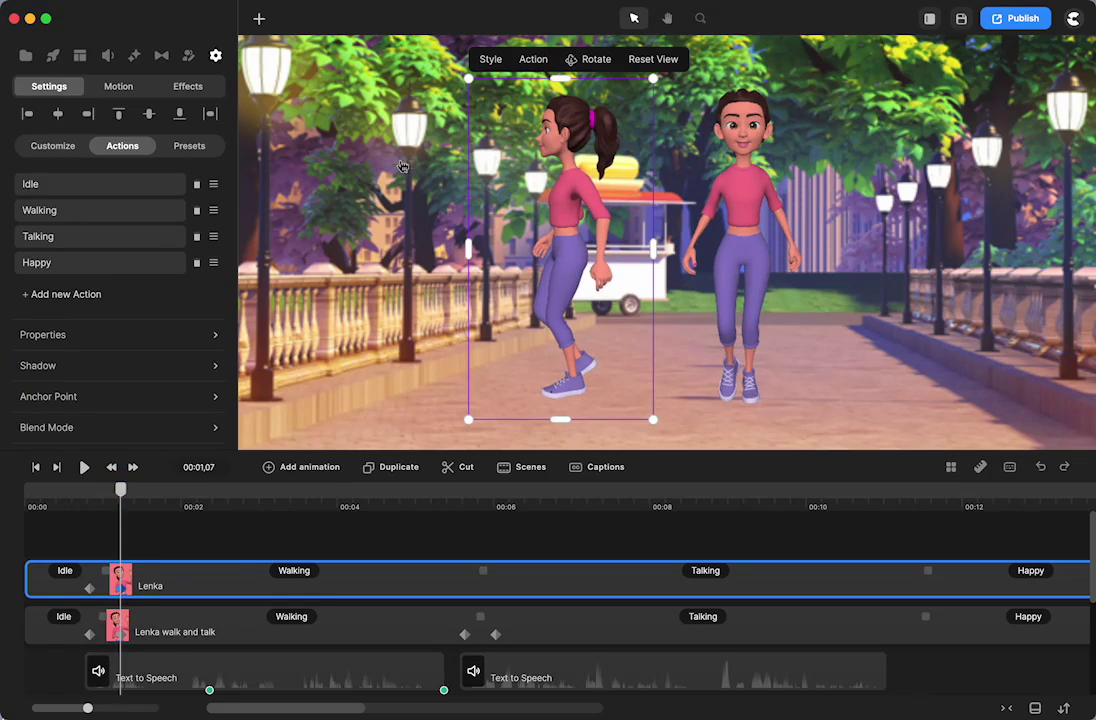
click(597, 60)
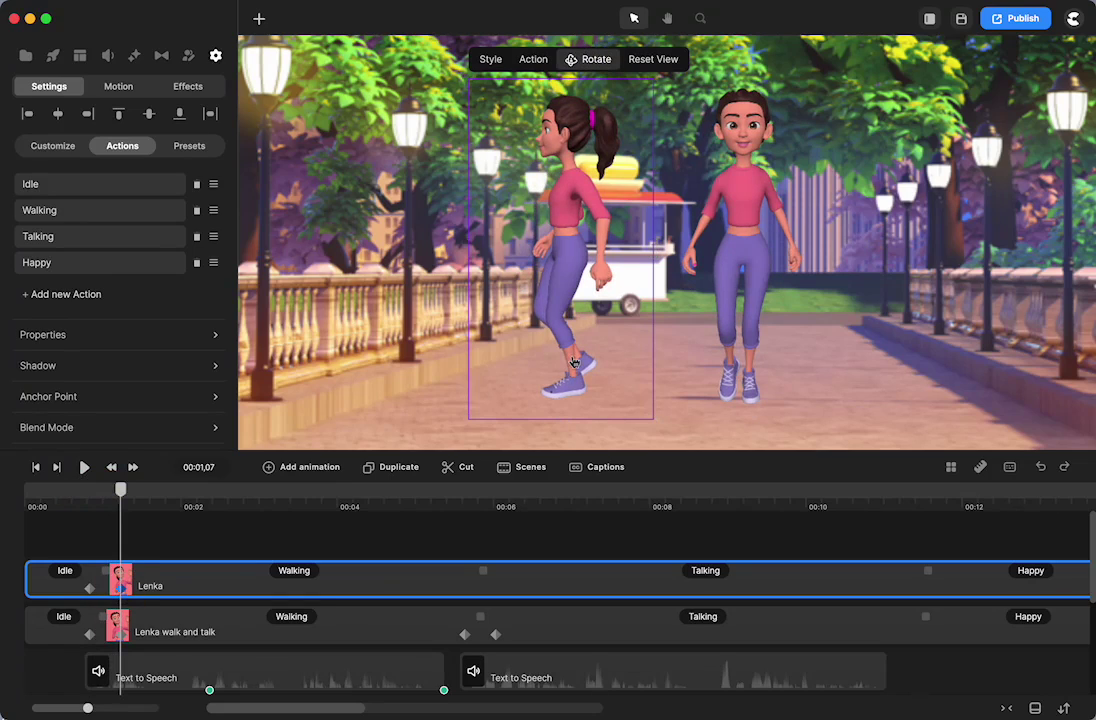
mouse_move(563, 377)
mouse_down()
mouse_move(558, 367)
mouse_move(655, 368)
mouse_up()
click(597, 63)
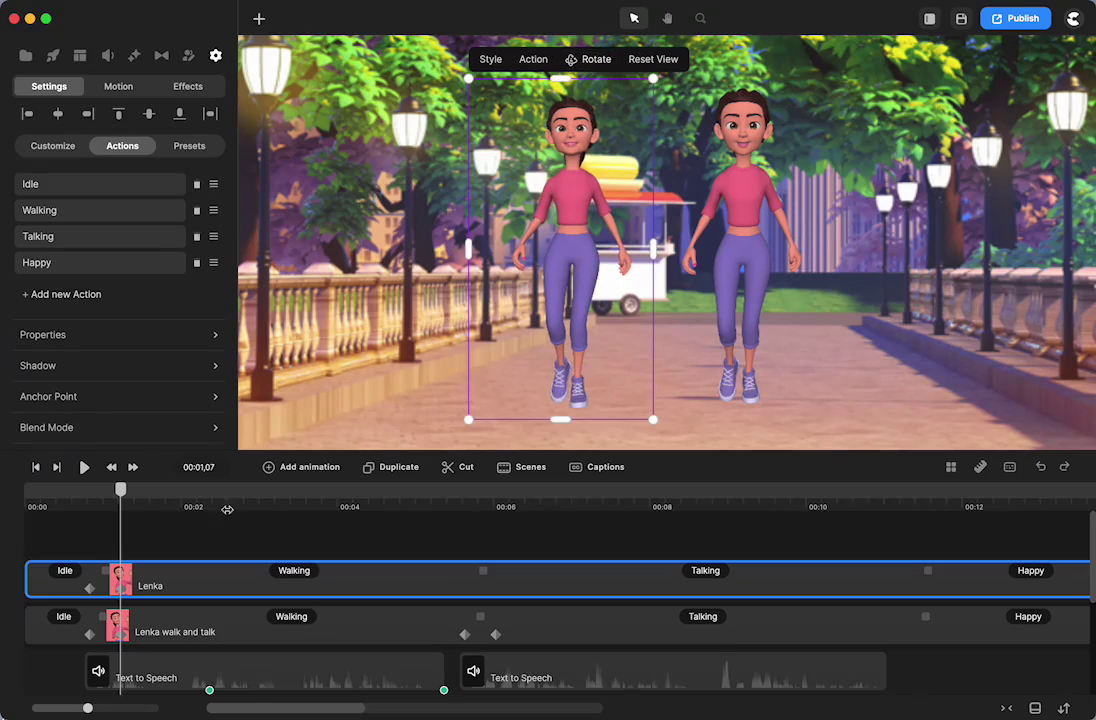
mouse_move(120, 489)
mouse_down()
mouse_move(29, 509)
mouse_move(103, 520)
mouse_move(164, 509)
mouse_move(84, 527)
mouse_move(148, 534)
mouse_move(91, 529)
mouse_up()
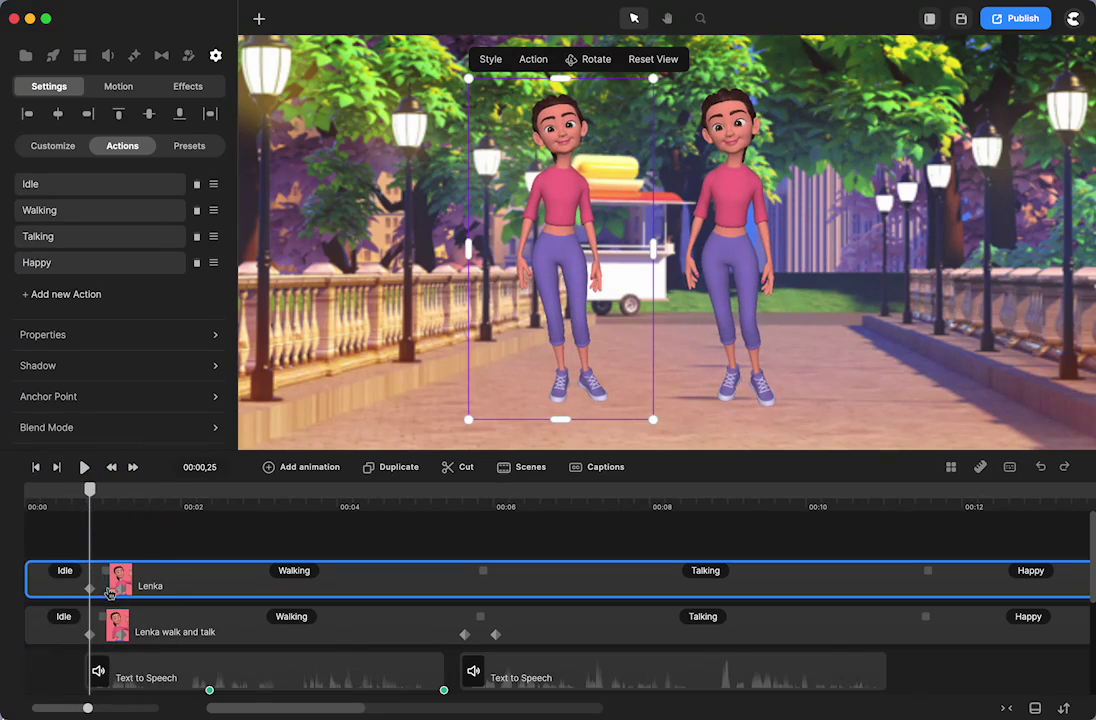
click(115, 593)
drag(115, 593, 122, 592)
mouse_move(90, 490)
mouse_down()
mouse_move(140, 503)
mouse_move(92, 512)
mouse_up()
click(107, 591)
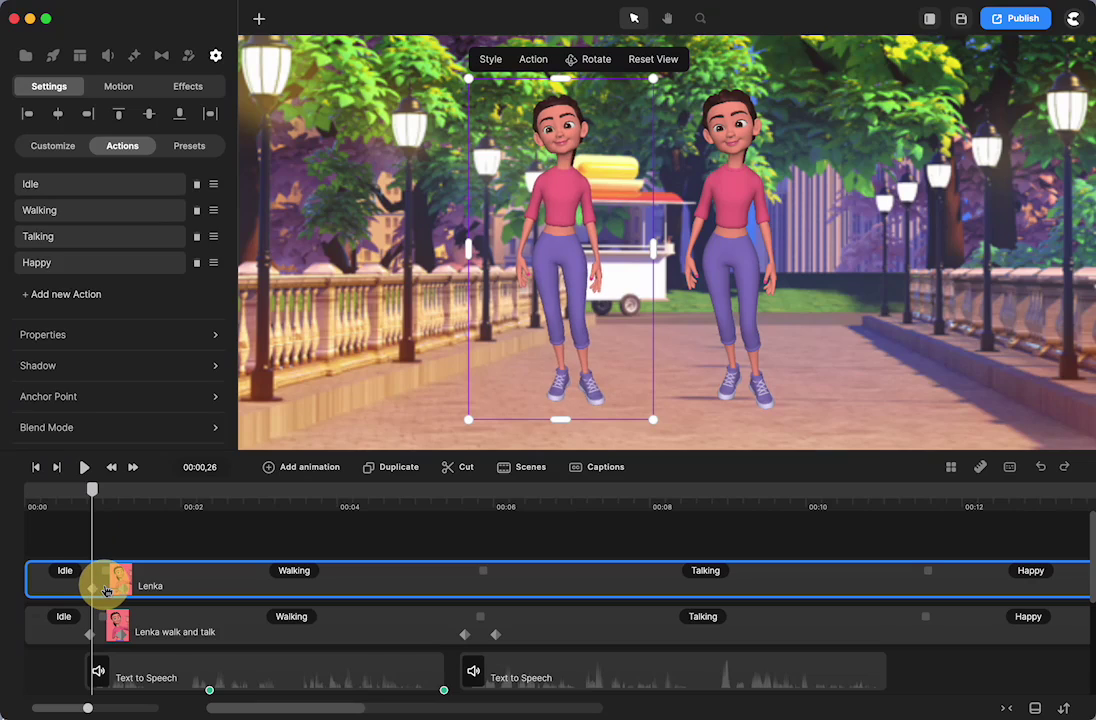
click(90, 588)
drag(91, 495, 117, 519)
Step: Add a Scale animation with Linear easing to the Lenka clip at 00:01,07
click(120, 588)
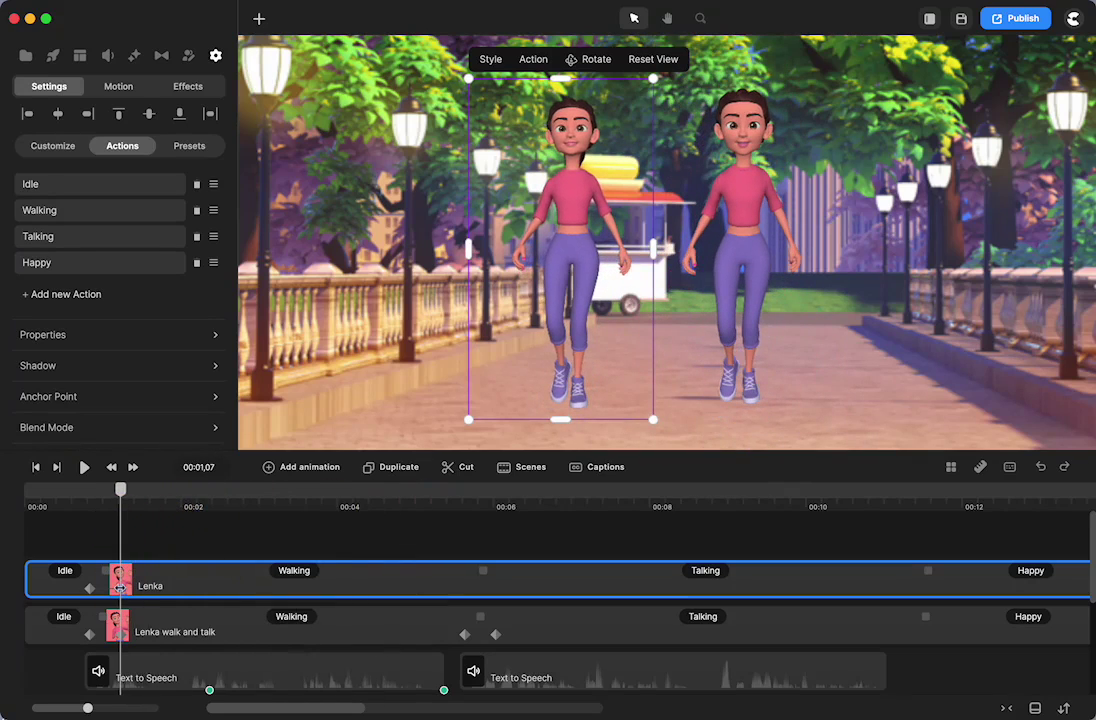
click(120, 588)
click(306, 468)
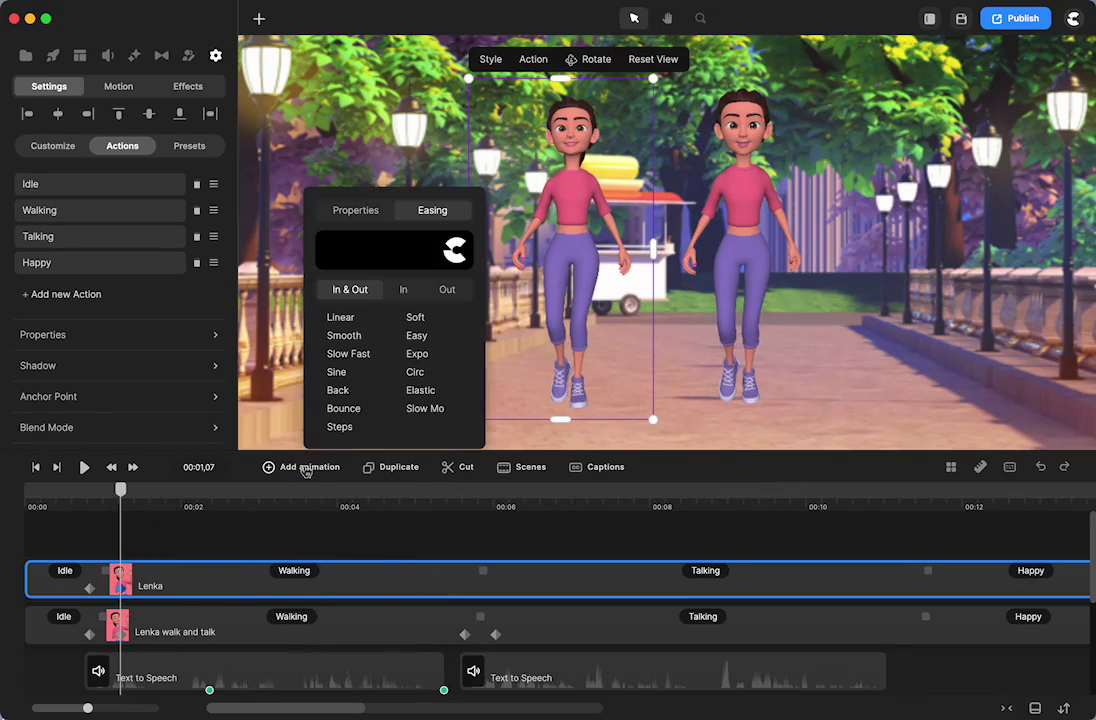
click(340, 318)
click(350, 211)
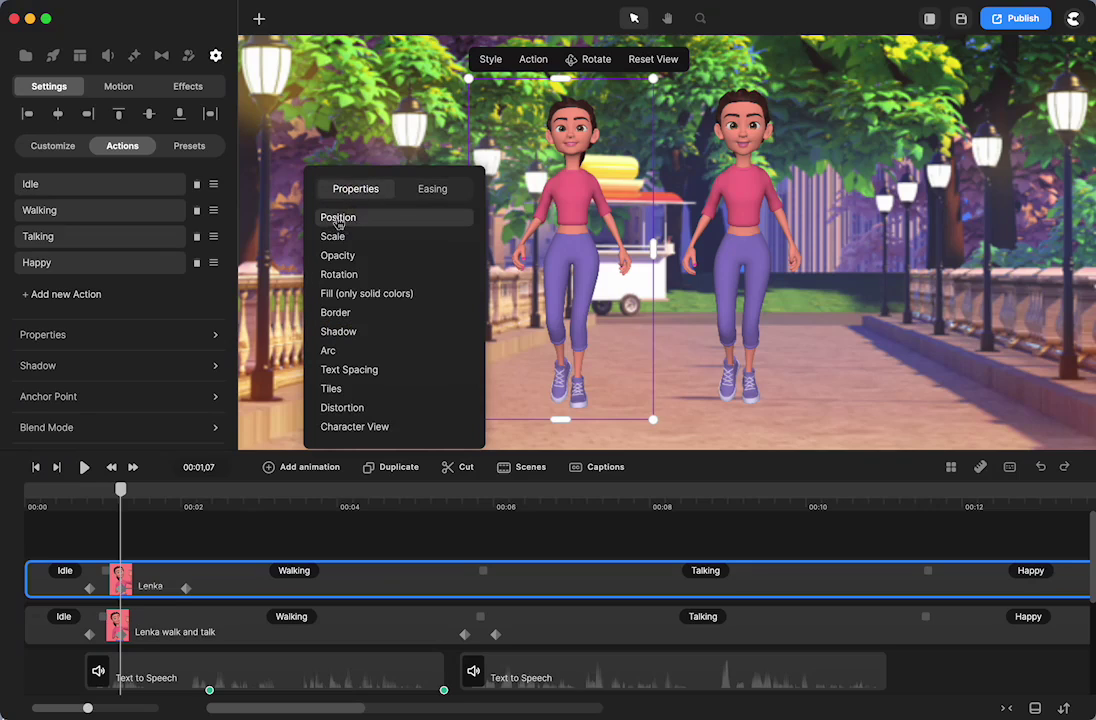
click(335, 238)
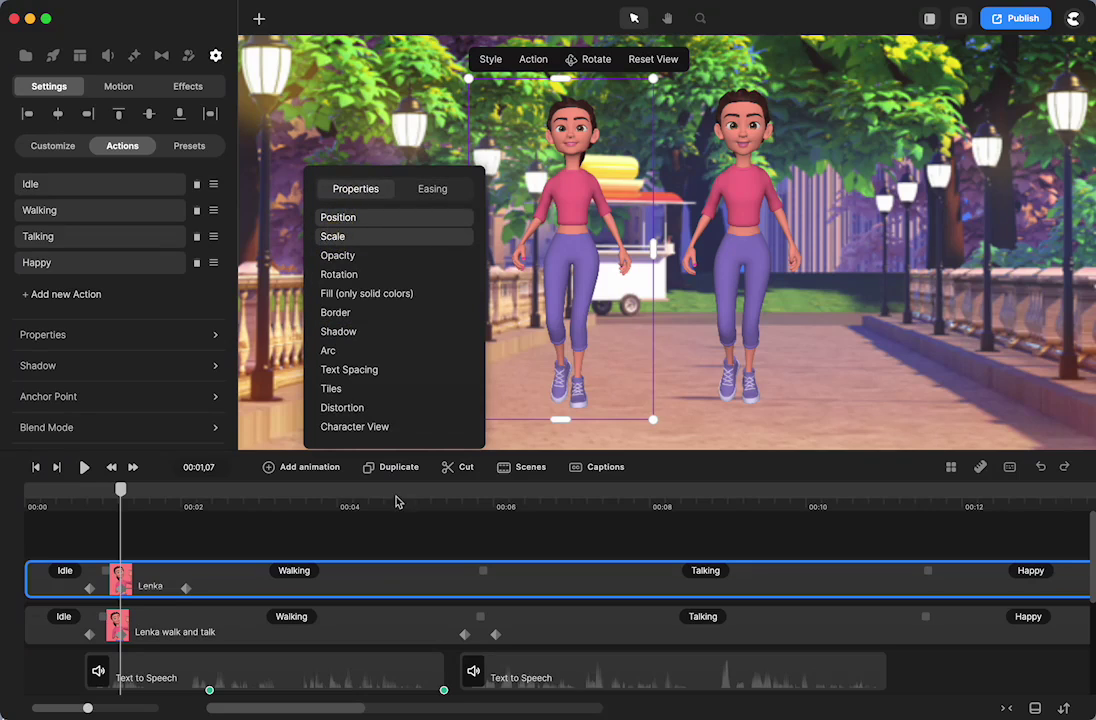
Step: Drag the new keyframe along Lenka's clip to 00:04,23 and select it
drag(184, 591, 396, 589)
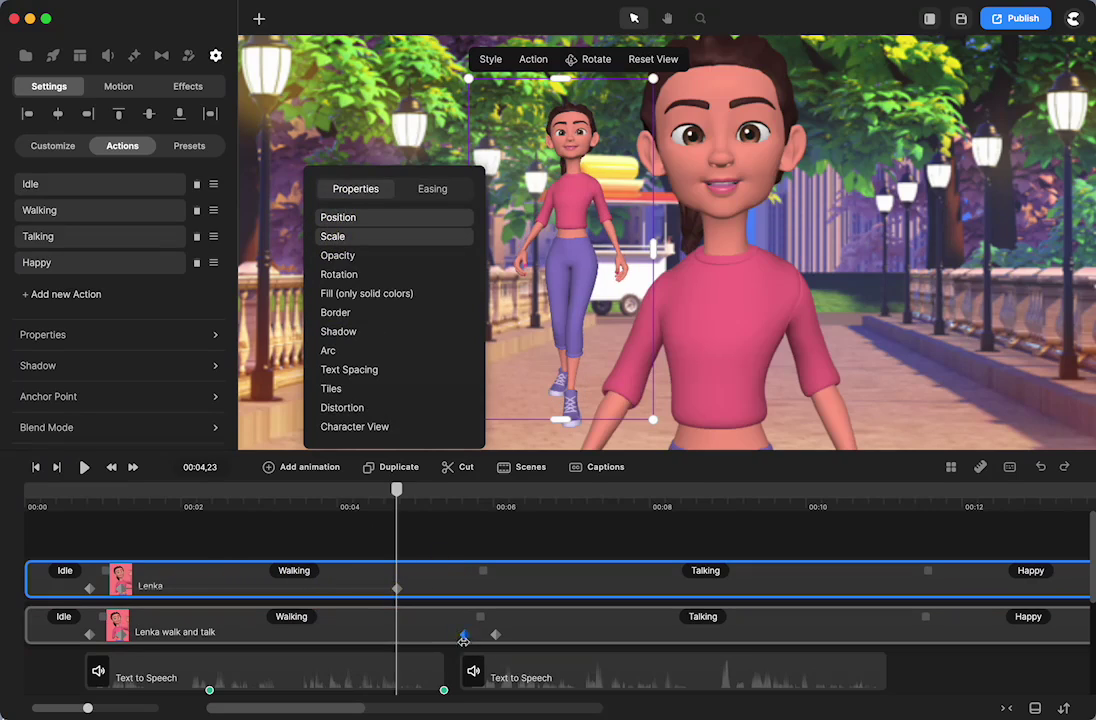
click(396, 589)
click(363, 539)
click(396, 592)
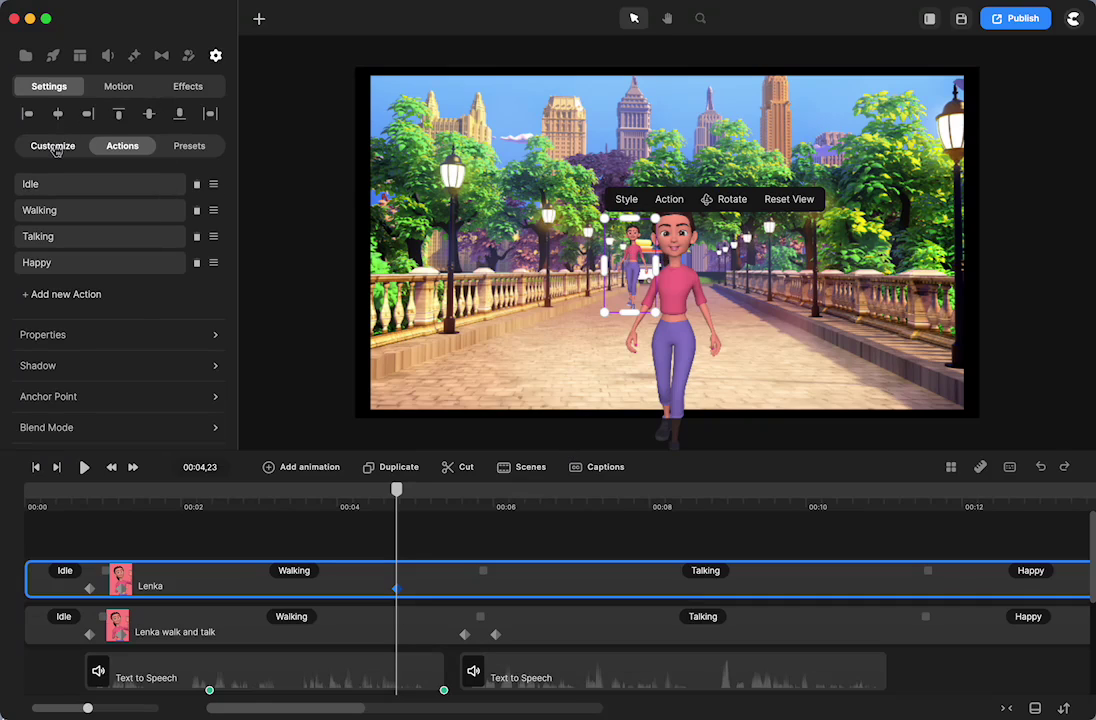
Step: Scale Lenka to 183%, move her up and right, then play from the start
click(137, 336)
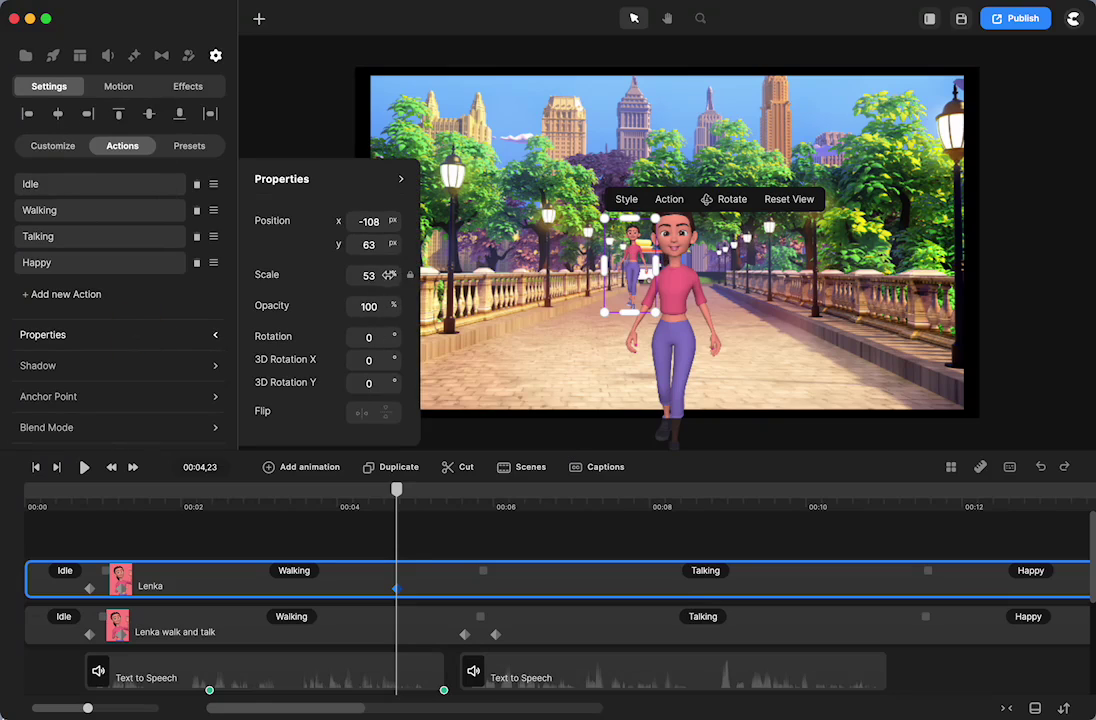
drag(391, 275, 549, 292)
drag(639, 143, 615, 184)
drag(545, 310, 565, 290)
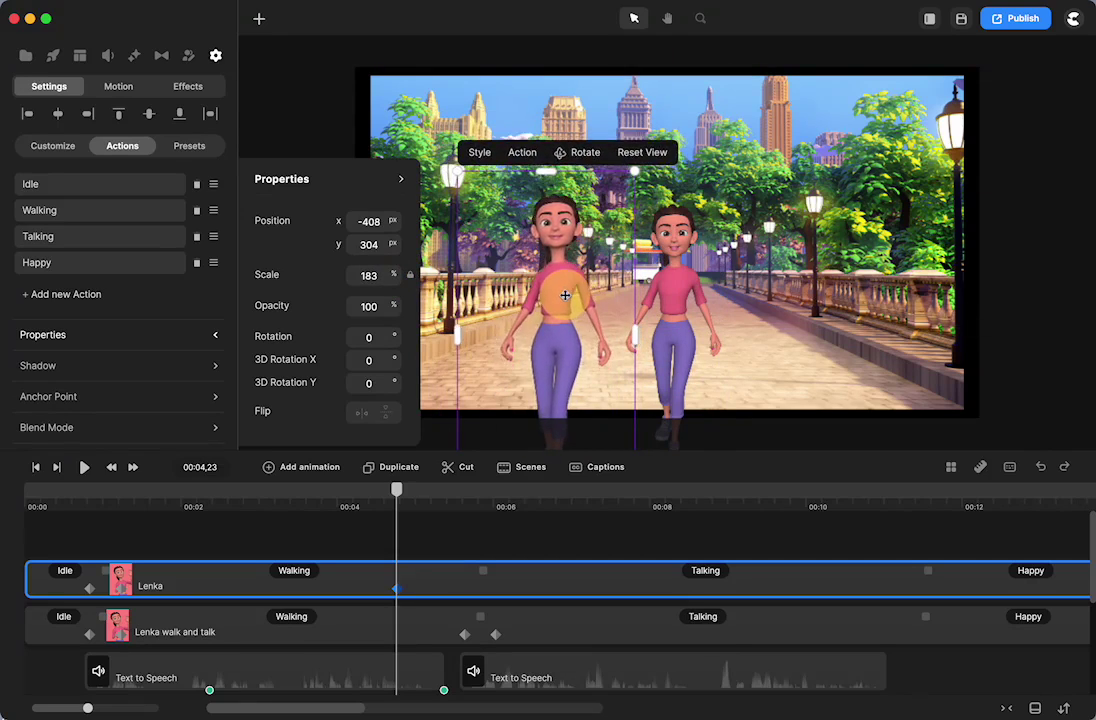
click(35, 468)
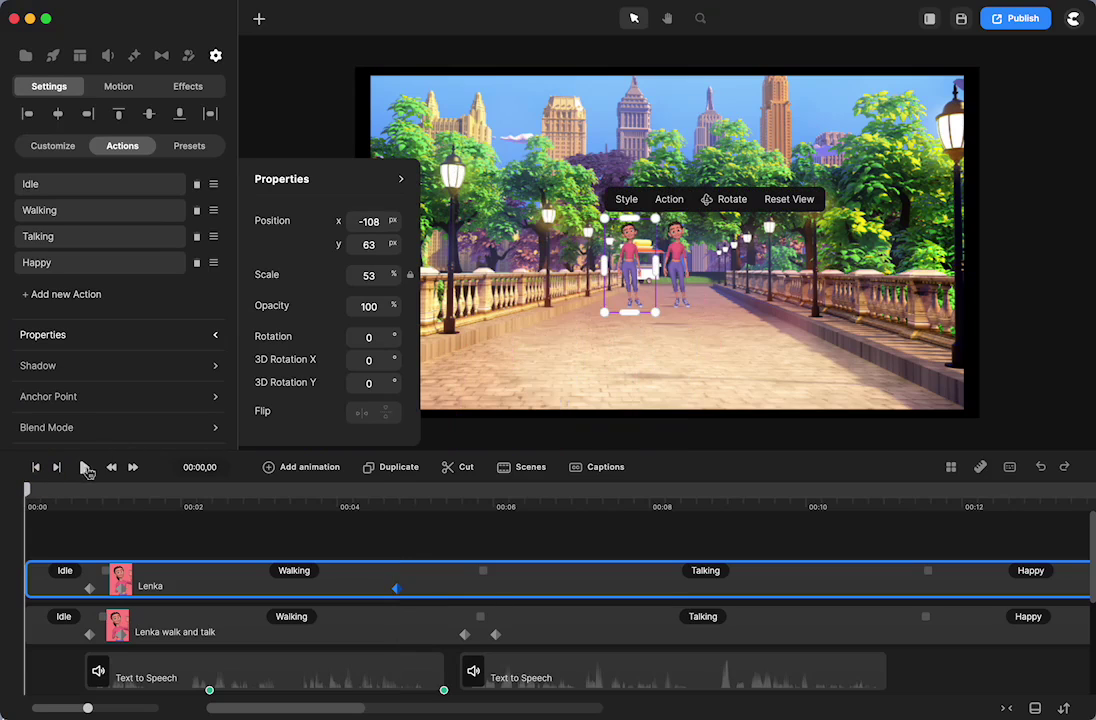
click(85, 468)
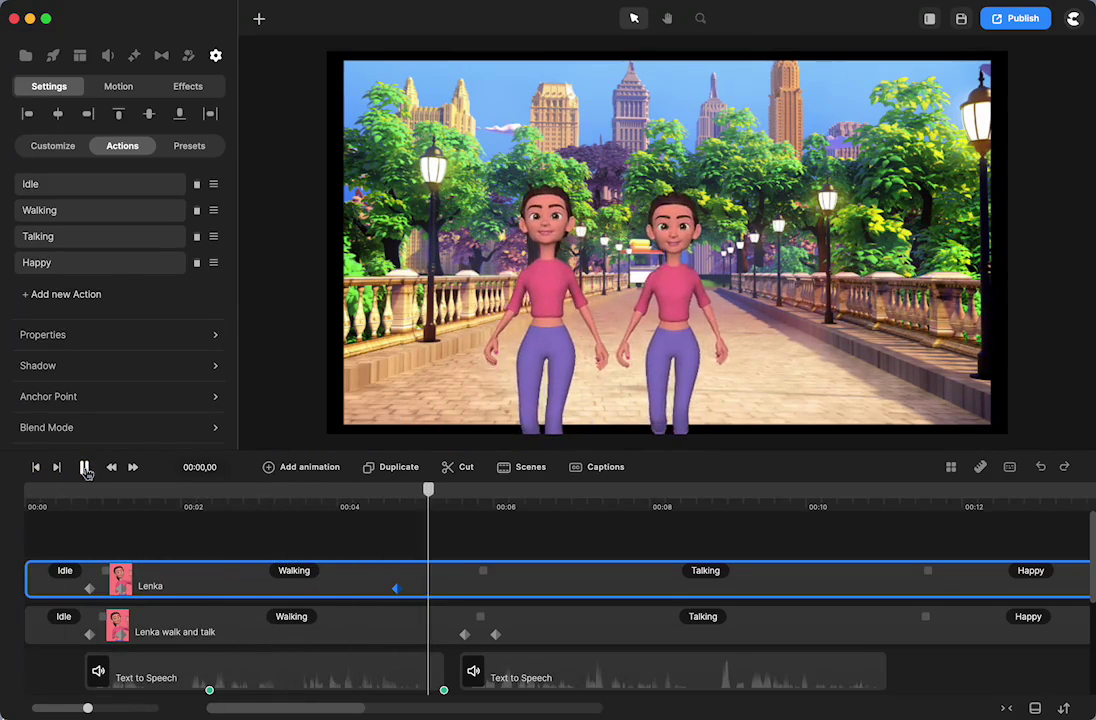
Step: Drag the left Lenka's scale keyframe to 00:05,19, matching the other Lenka, then scrub ahead to check
click(85, 468)
drag(497, 489, 338, 539)
drag(338, 492, 464, 500)
click(396, 587)
drag(397, 588, 464, 592)
drag(467, 495, 531, 492)
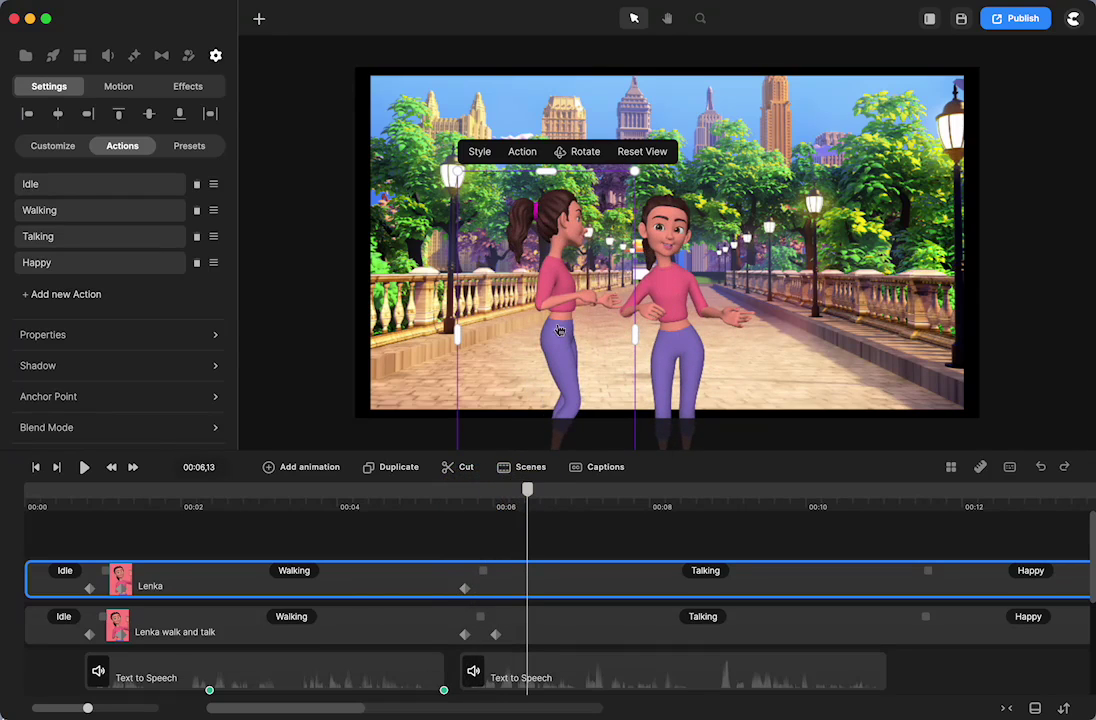
Step: Give Lenka a Linear Character View keyframe at 00:06,01 and reset her view to face front
drag(527, 497, 466, 518)
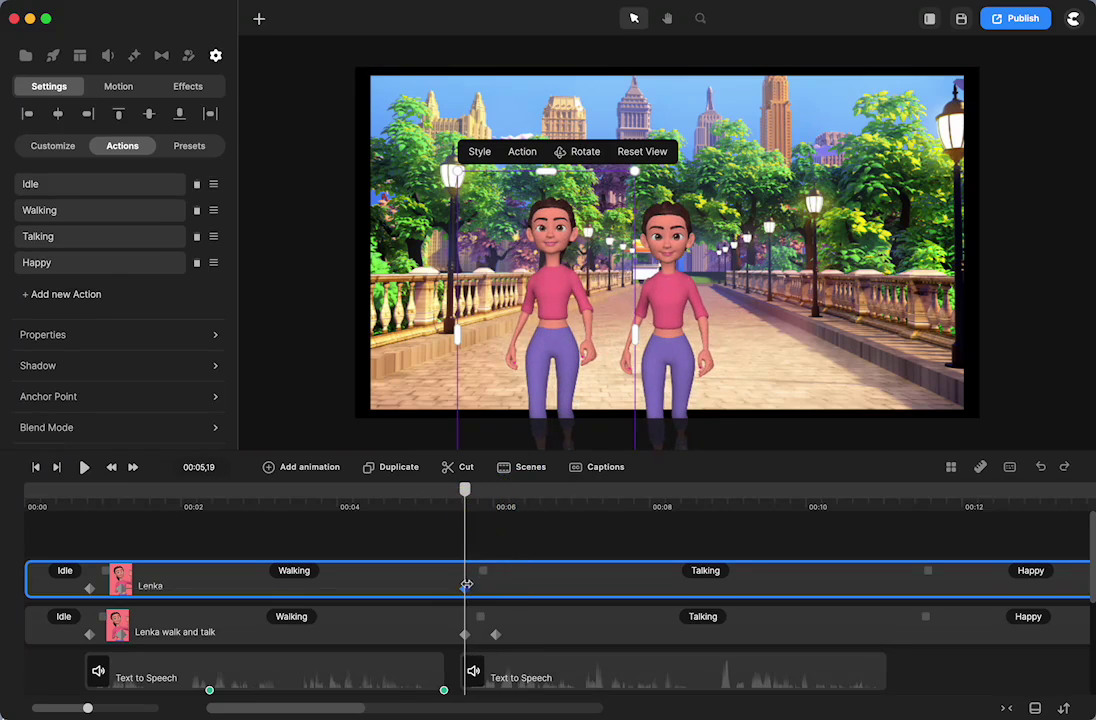
click(465, 589)
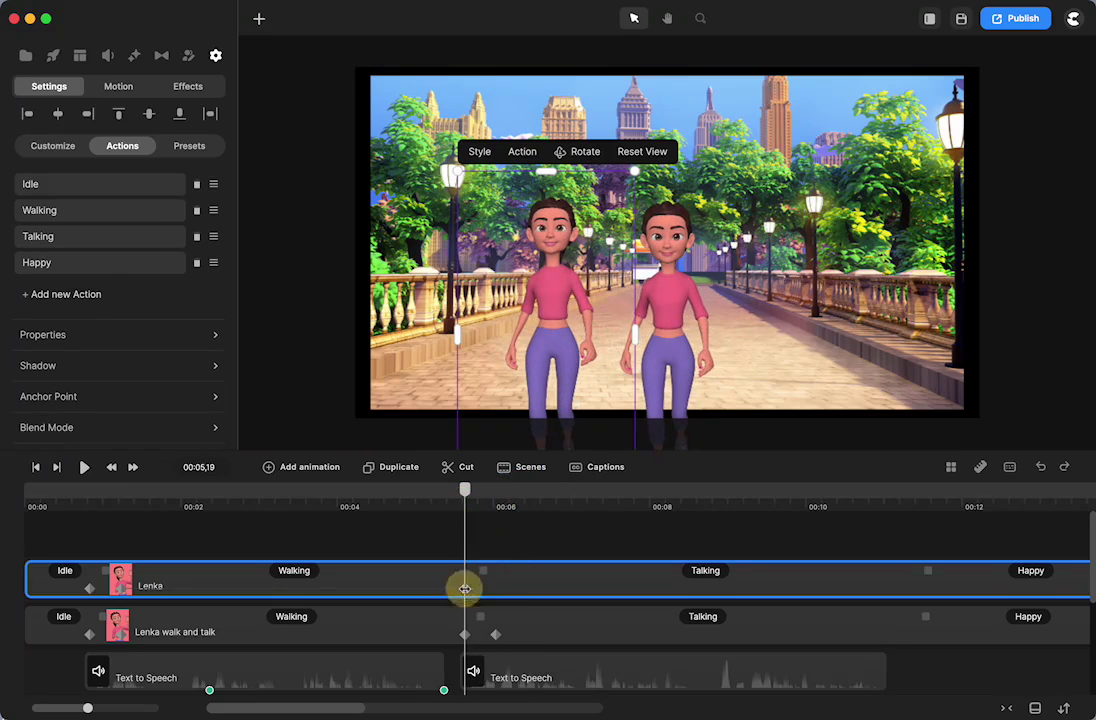
click(310, 467)
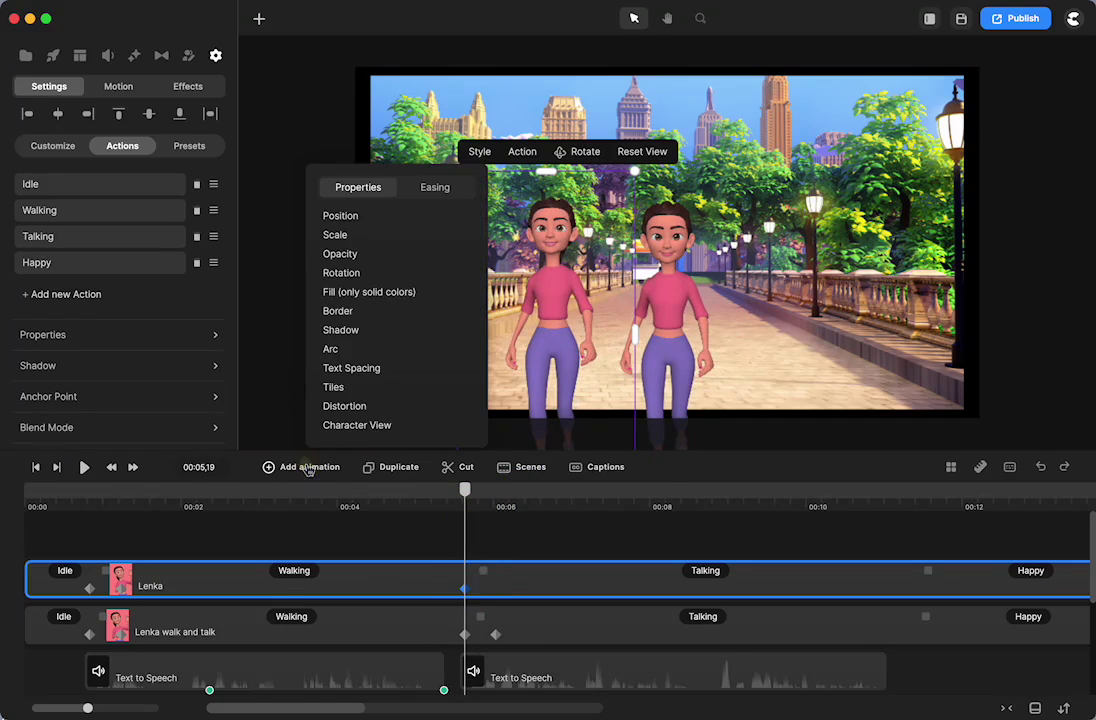
click(363, 430)
click(427, 195)
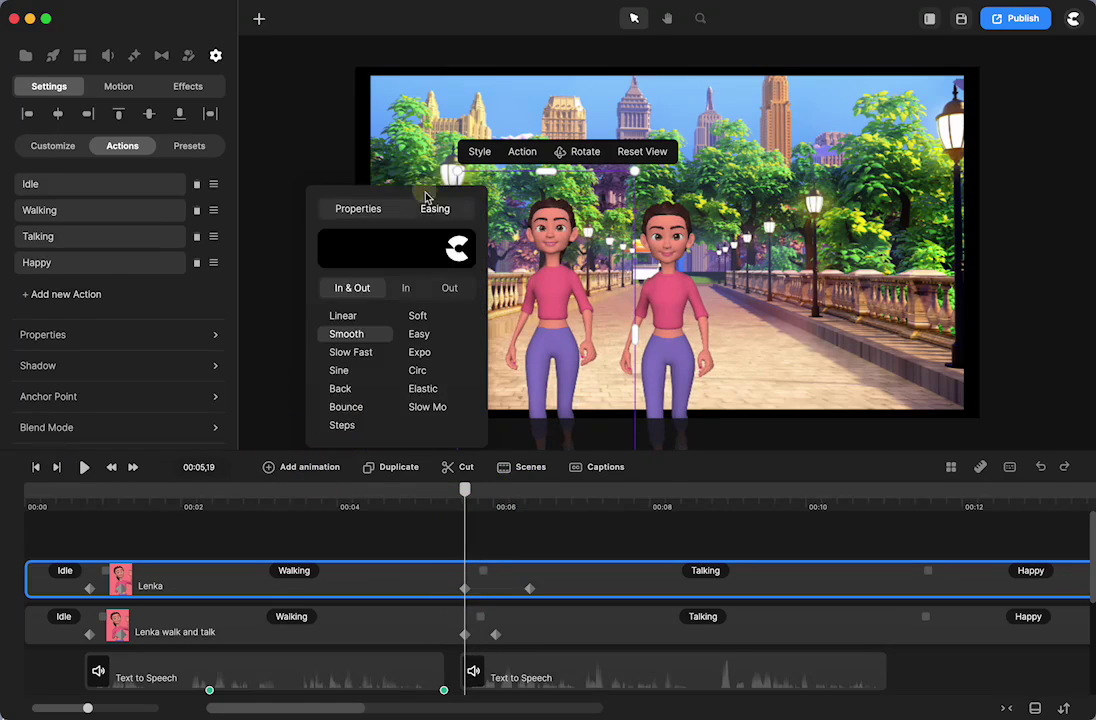
click(343, 316)
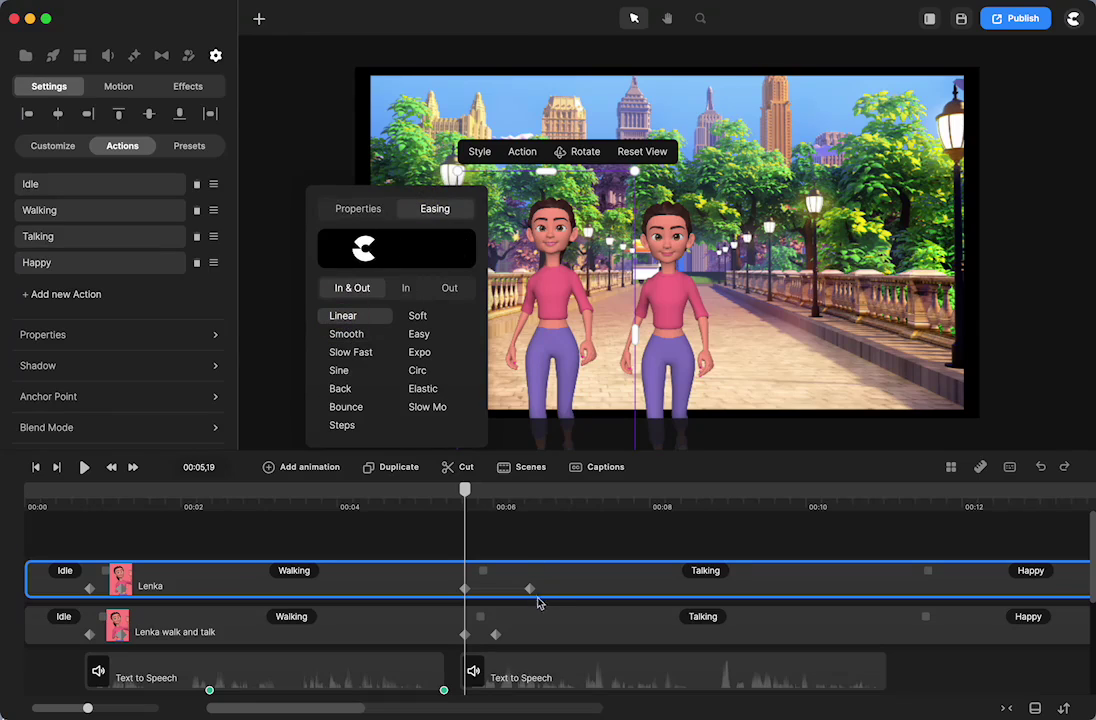
drag(530, 589, 496, 590)
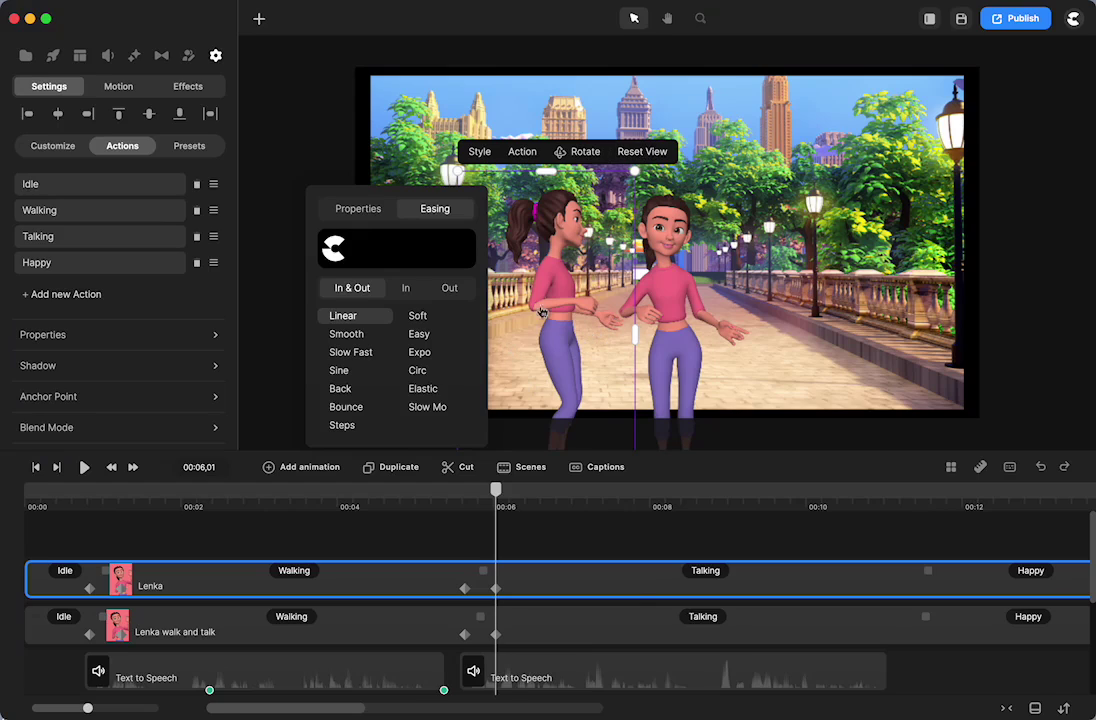
click(641, 153)
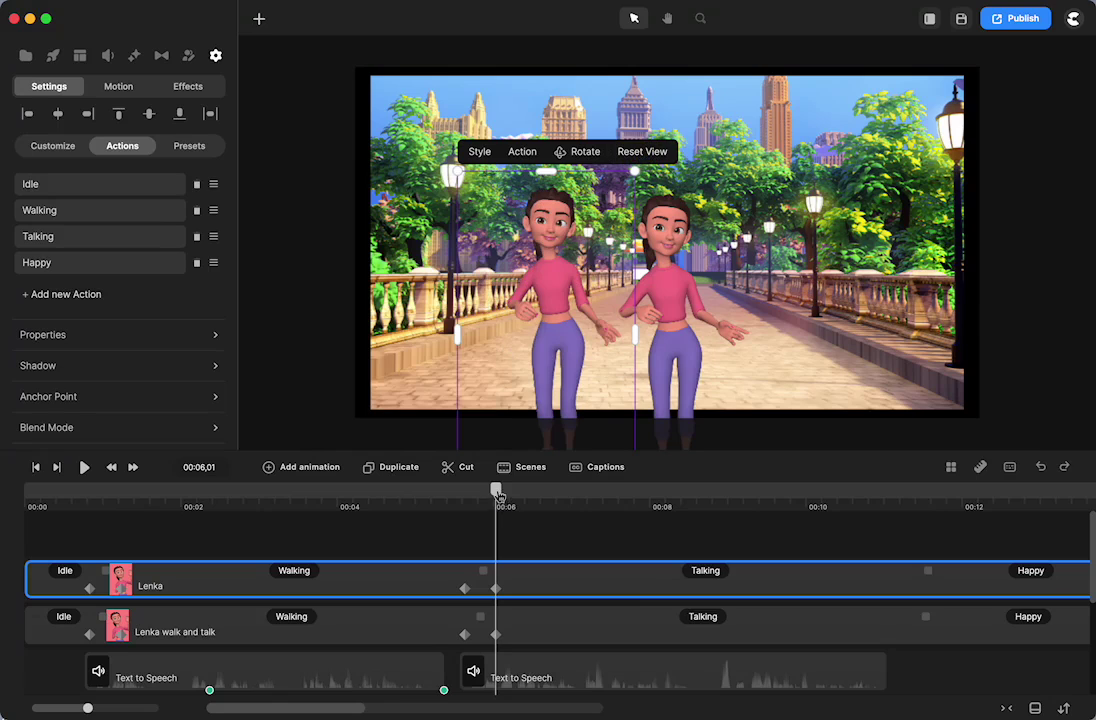
drag(497, 494, 566, 530)
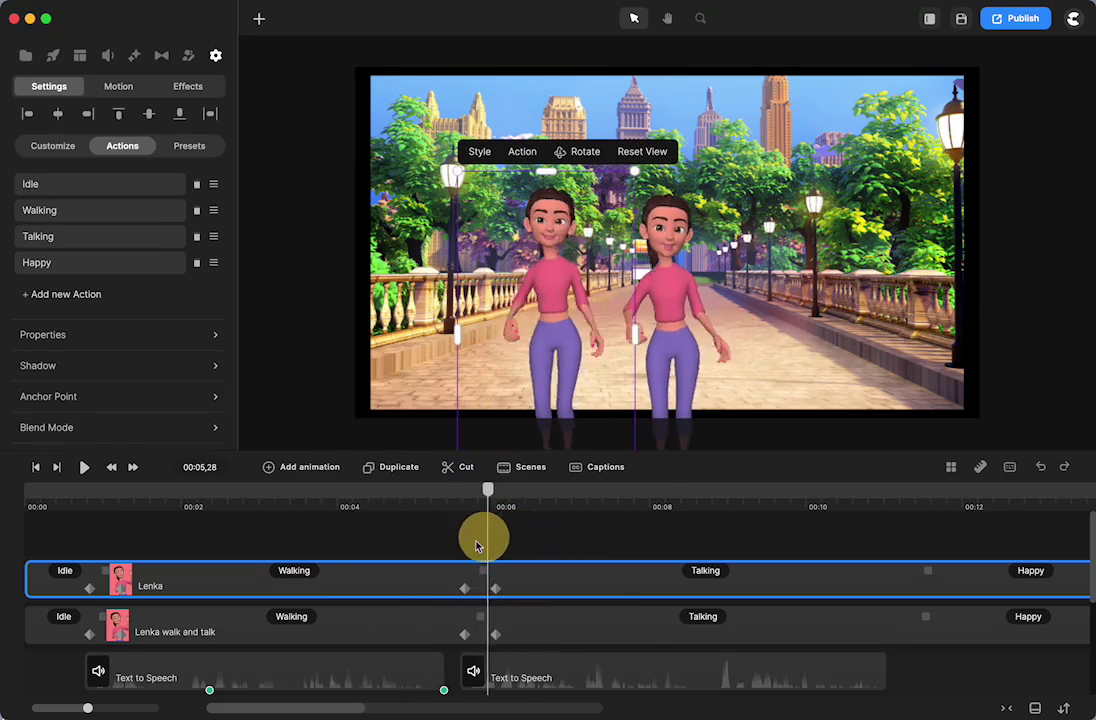
drag(470, 545, 519, 596)
drag(436, 498, 506, 511)
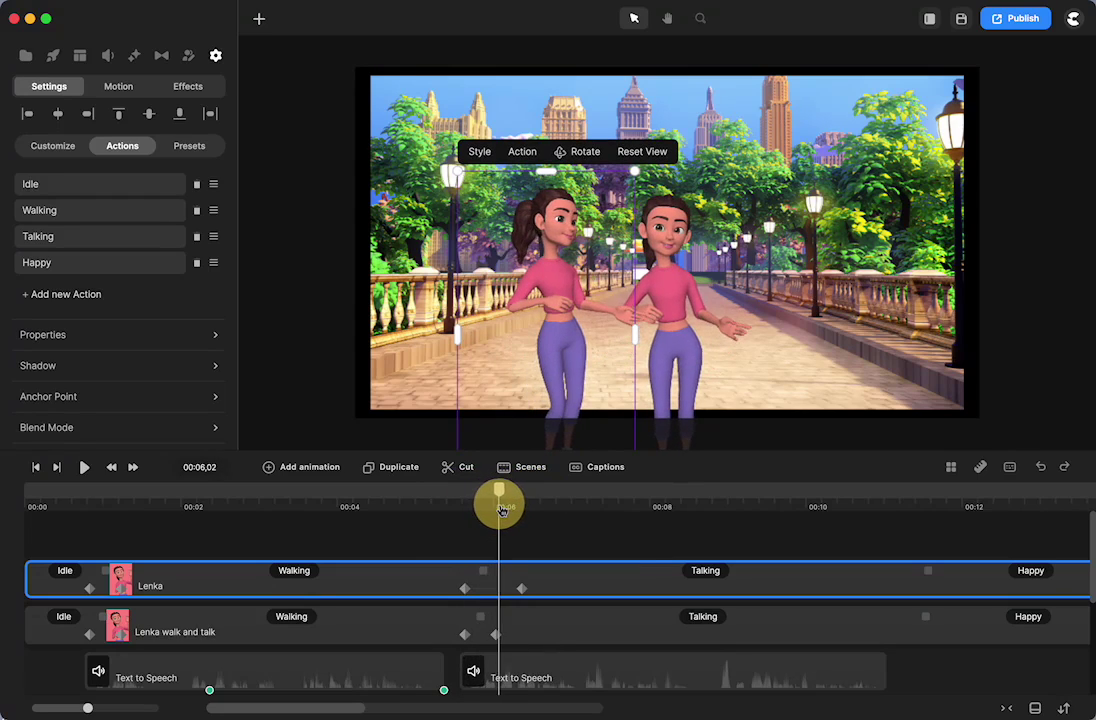
drag(503, 510, 504, 512)
drag(523, 587, 495, 589)
drag(497, 507, 472, 532)
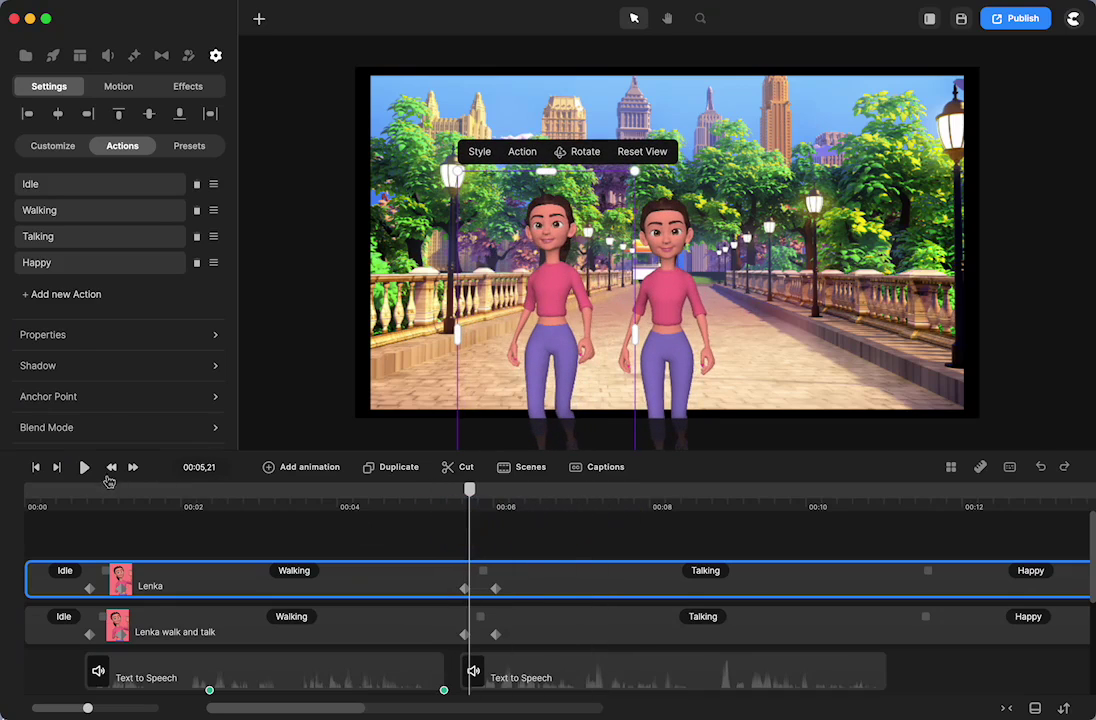
click(86, 468)
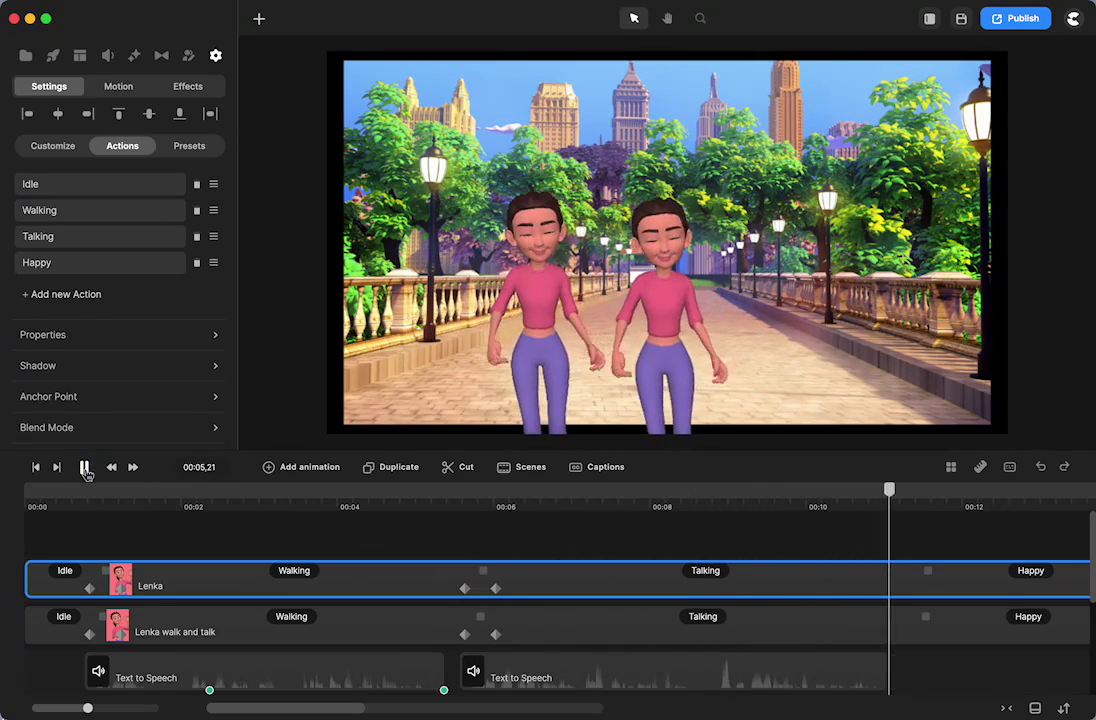
click(85, 467)
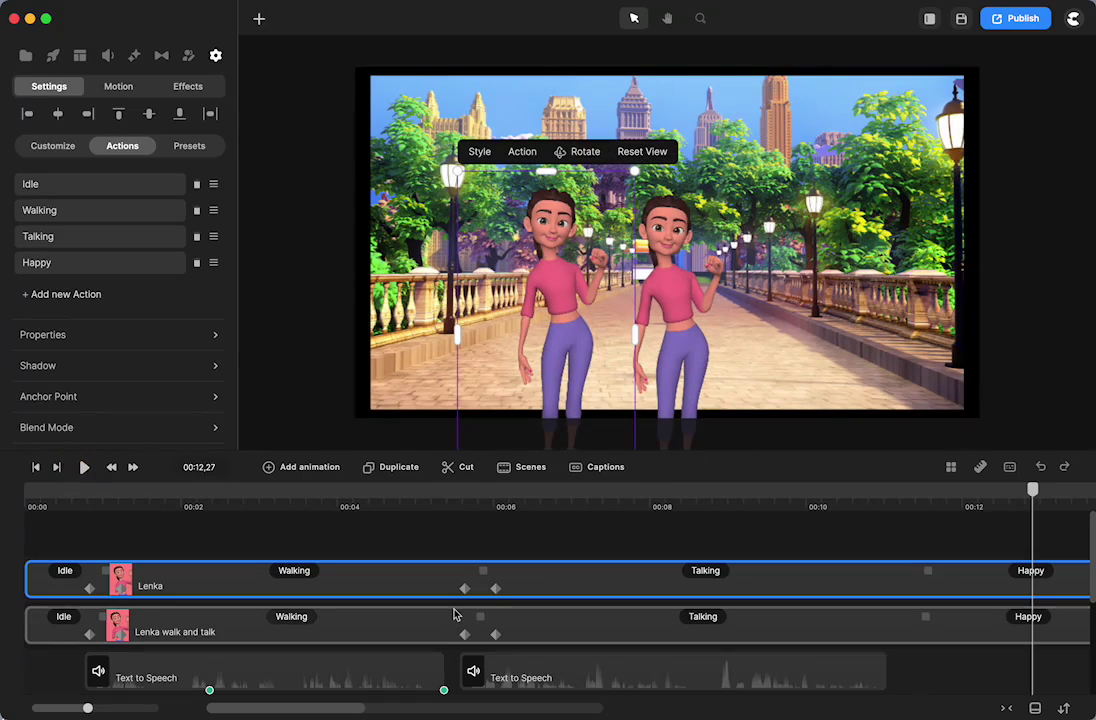
Step: Play the listening scene from 00:14,07, where a single Lenka walks toward the camera
scroll(455, 614, right, 10)
click(430, 503)
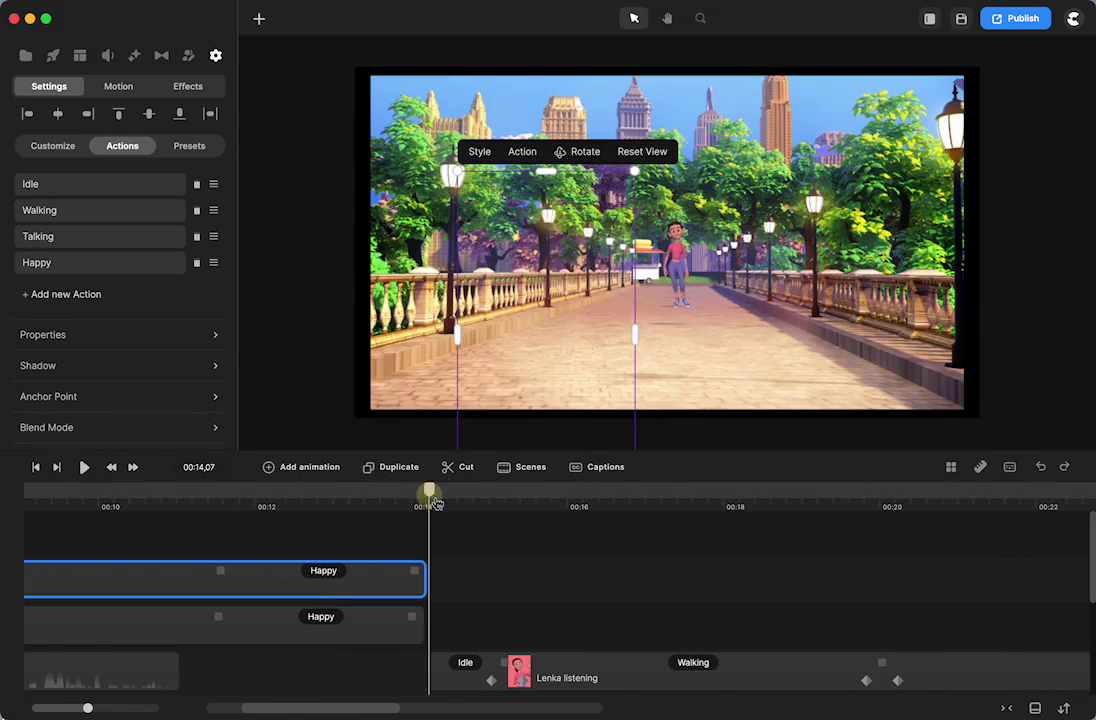
scroll(624, 599, right, 2)
scroll(624, 599, down, 2)
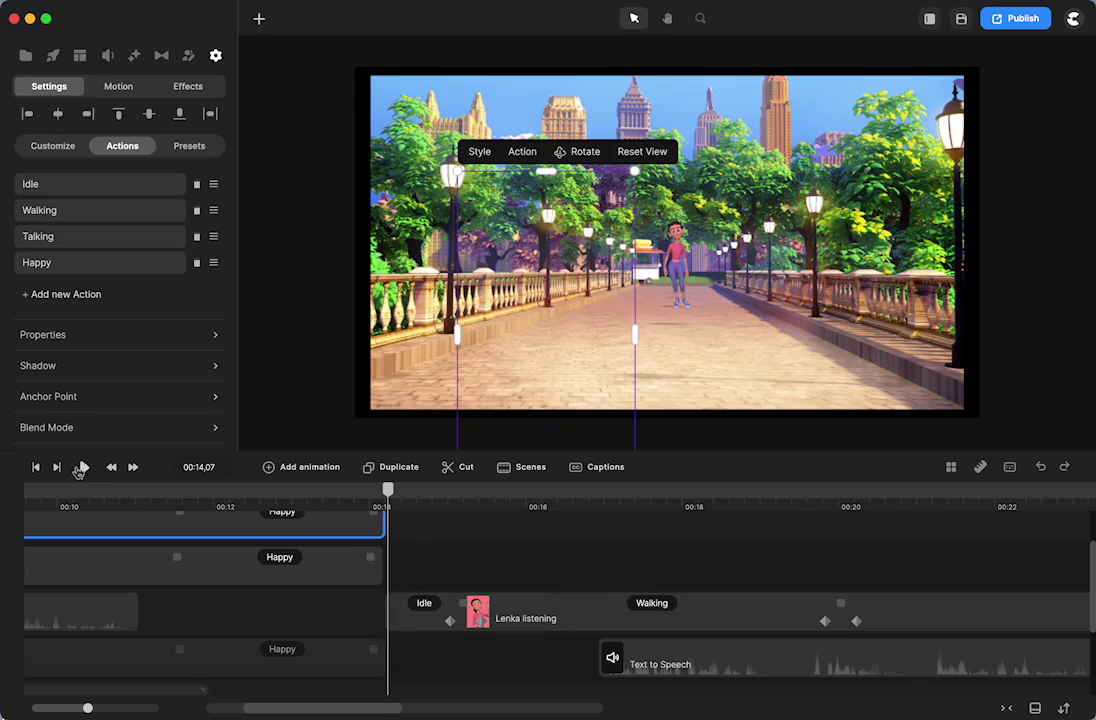
scroll(777, 588, right, 5)
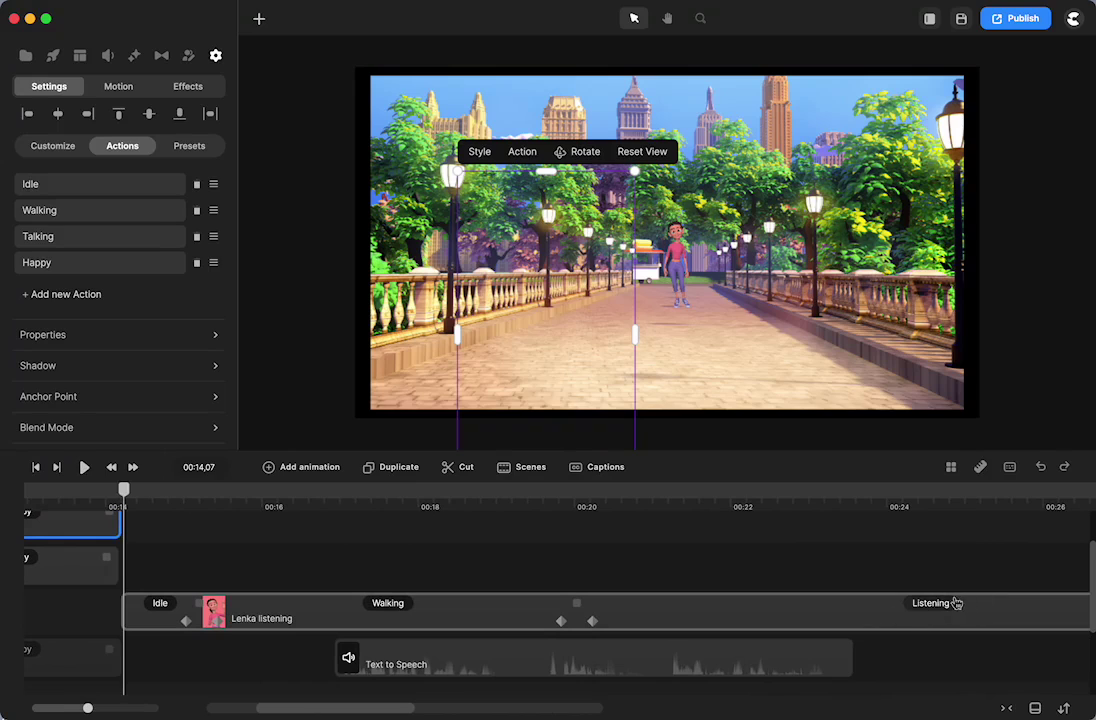
click(85, 467)
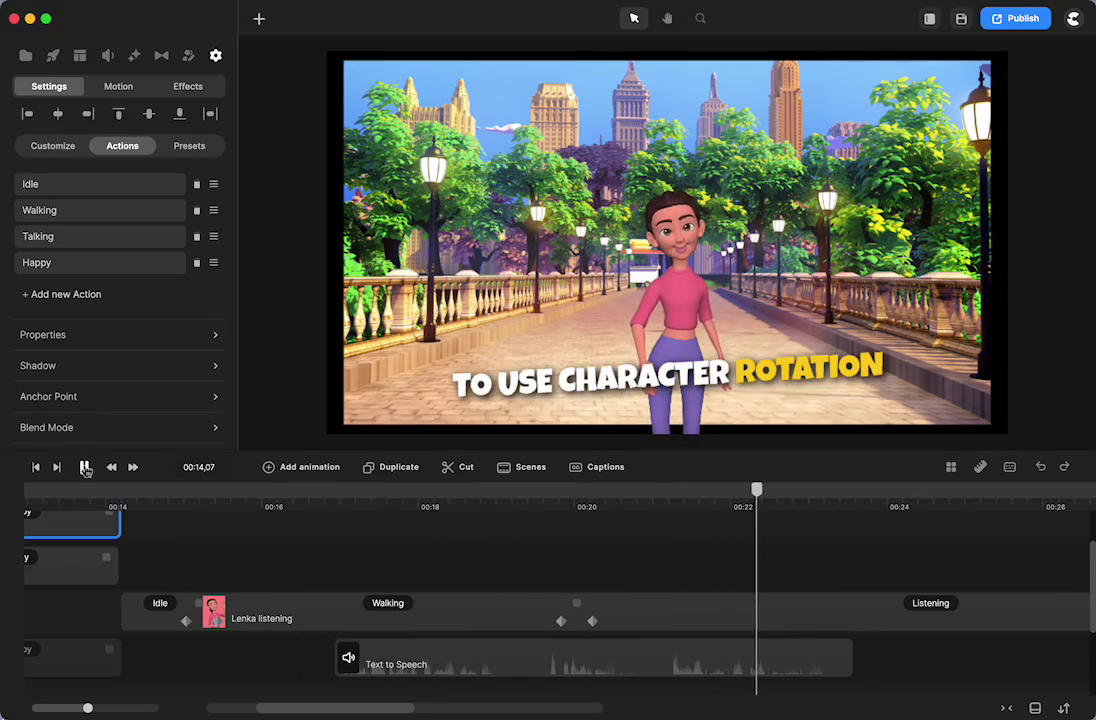
Step: Stop at 00:23 and set the Text to Speech clip's volume to 0
click(85, 467)
click(354, 656)
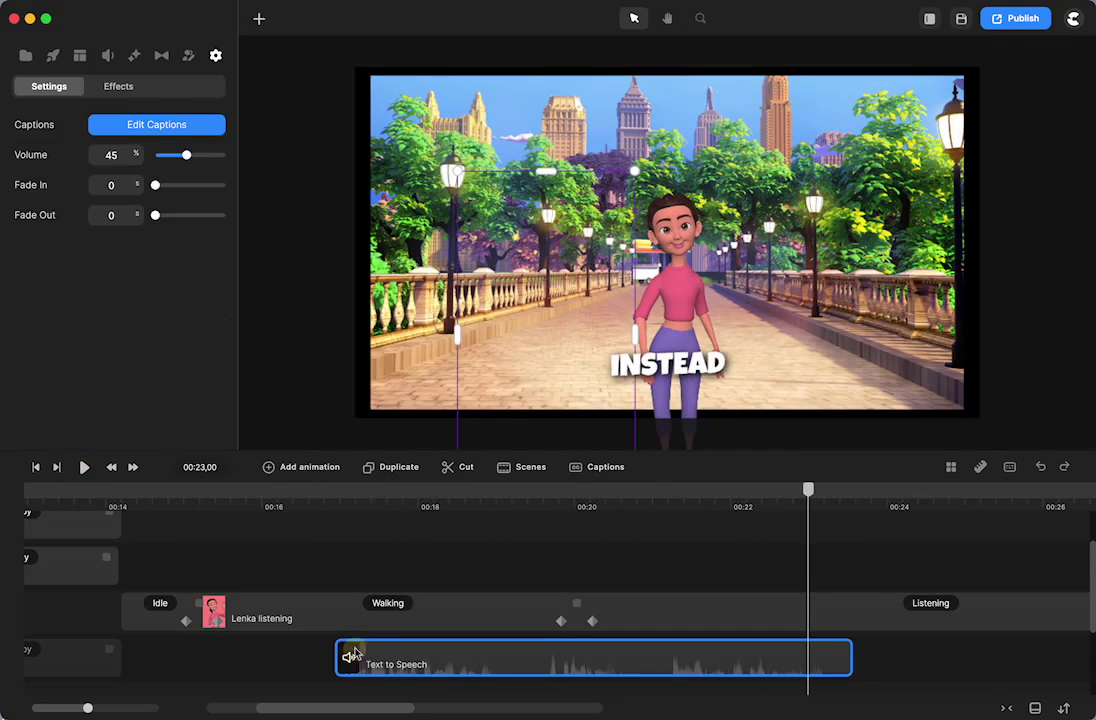
drag(185, 156, 105, 155)
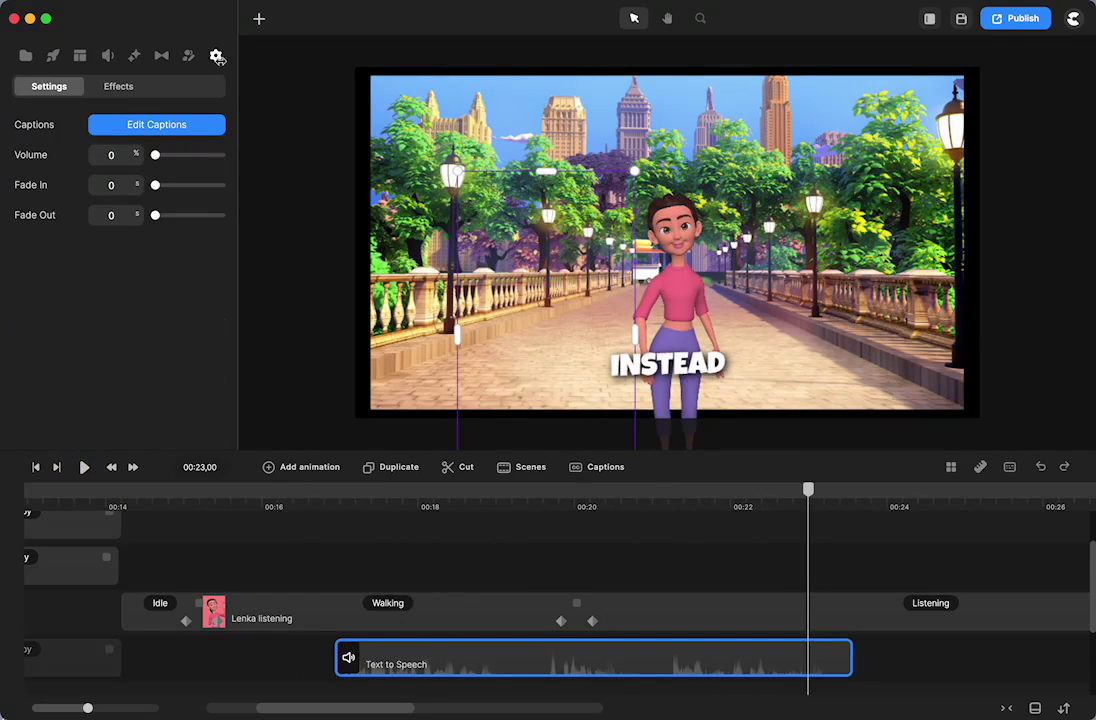
Step: Delete the Text to Speech clip's automatic captions, confirming with Yes
click(155, 122)
click(214, 84)
key(Escape)
click(213, 83)
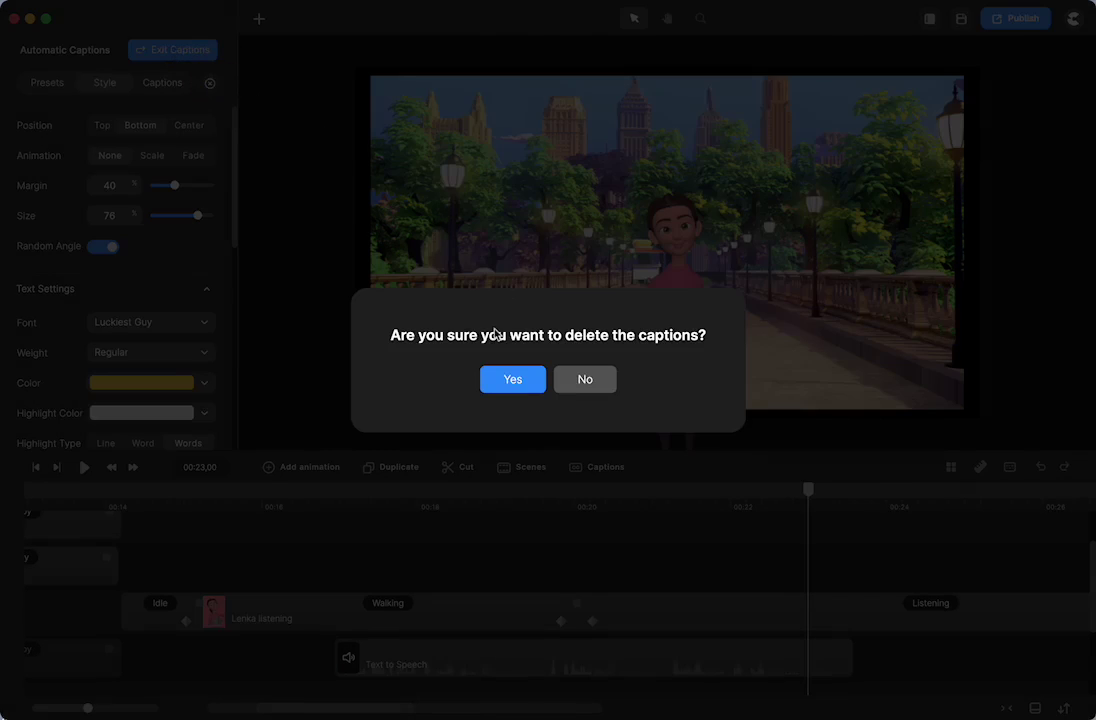
click(512, 377)
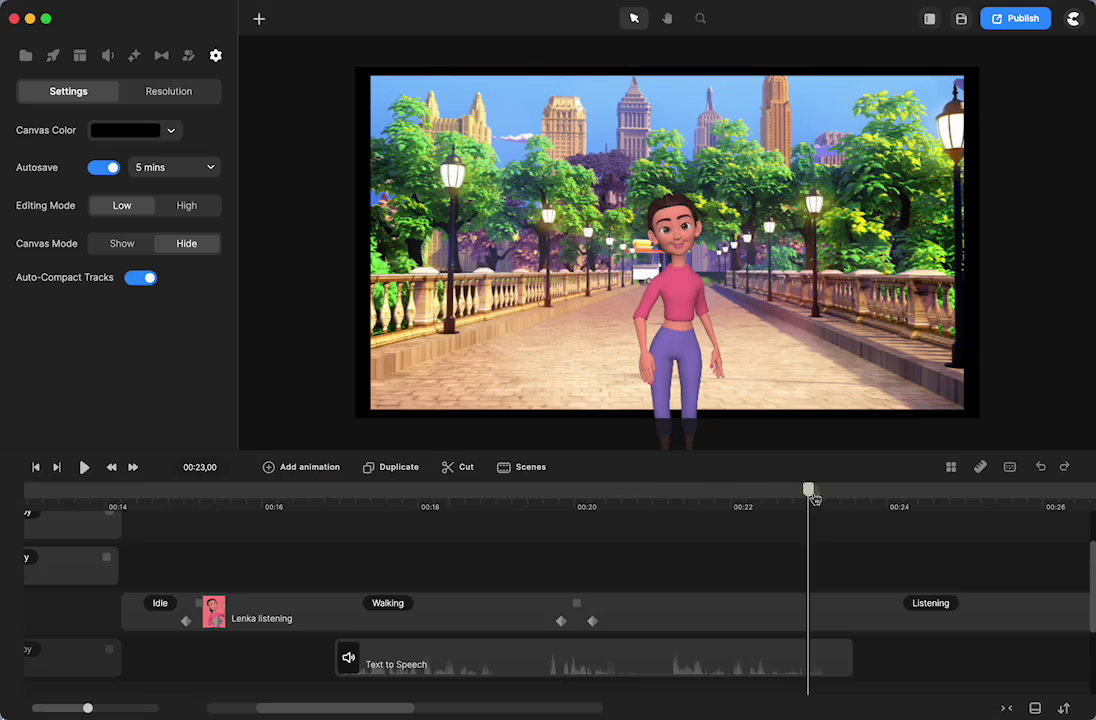
drag(812, 495, 294, 580)
Step: Duplicate the Lenka listening clip to add a second Lenka, returning to 00:14,30
click(152, 619)
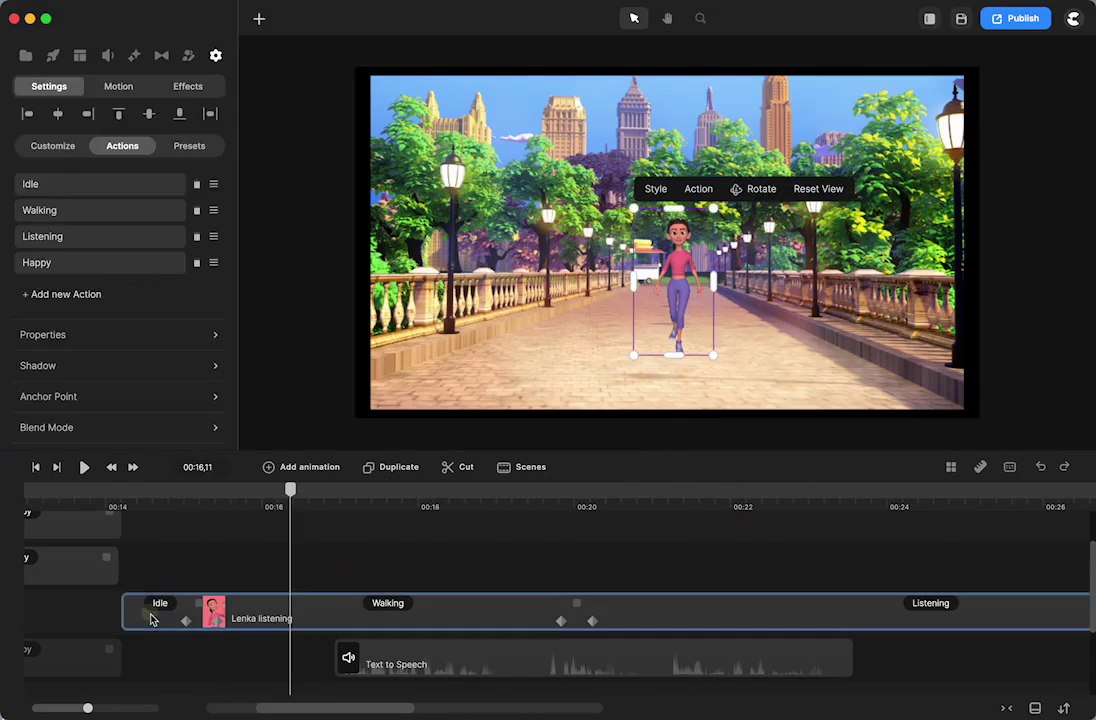
key(super+d)
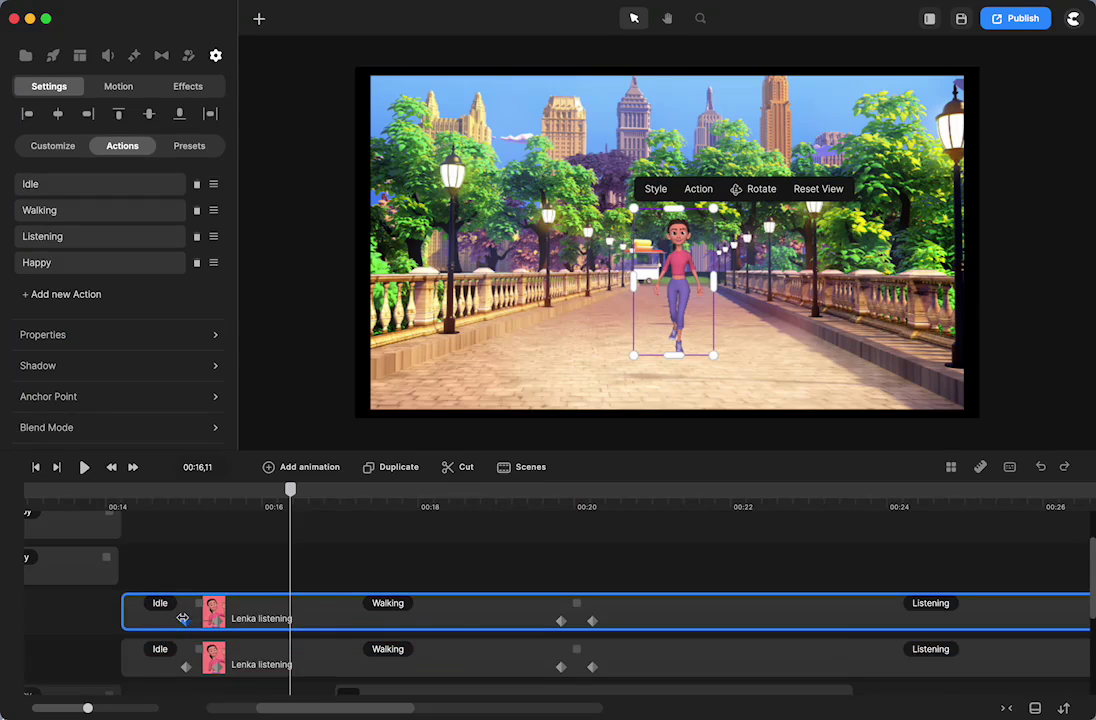
click(184, 620)
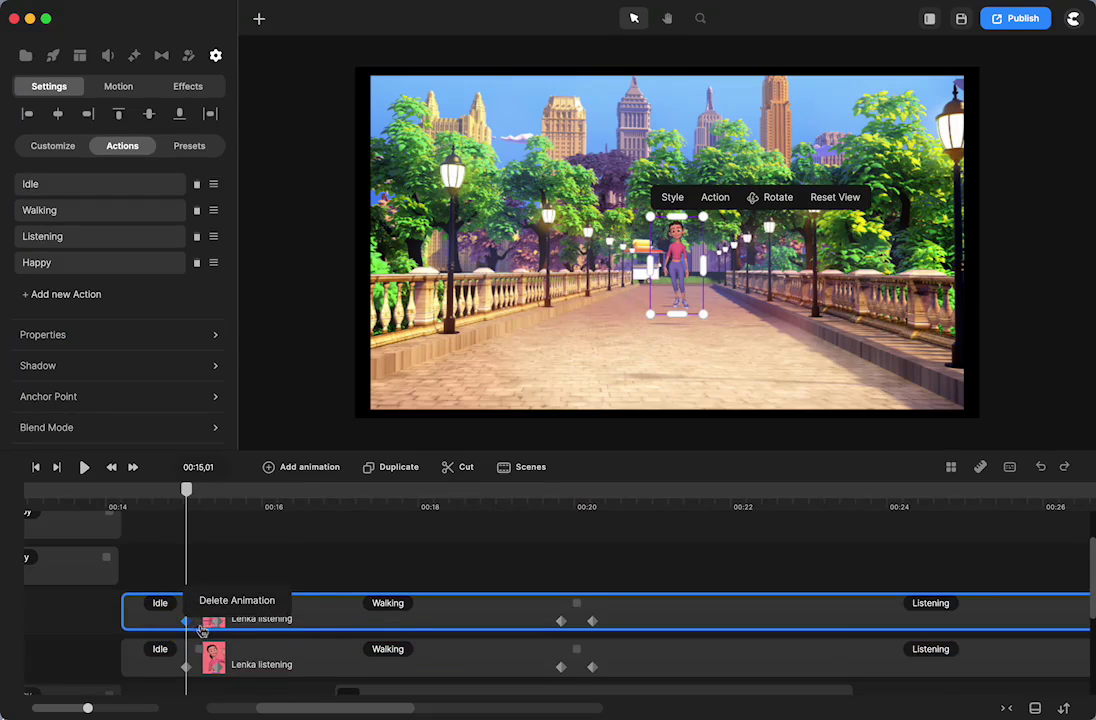
mouse_move(188, 489)
mouse_down()
mouse_move(210, 492)
mouse_move(174, 504)
mouse_move(183, 517)
mouse_move(186, 505)
mouse_up()
key(super+d)
key(Left)
key(Left)
key(Left)
key(Left)
key(Left)
key(Left)
key(Left)
key(Left)
key(Left)
key(Left)
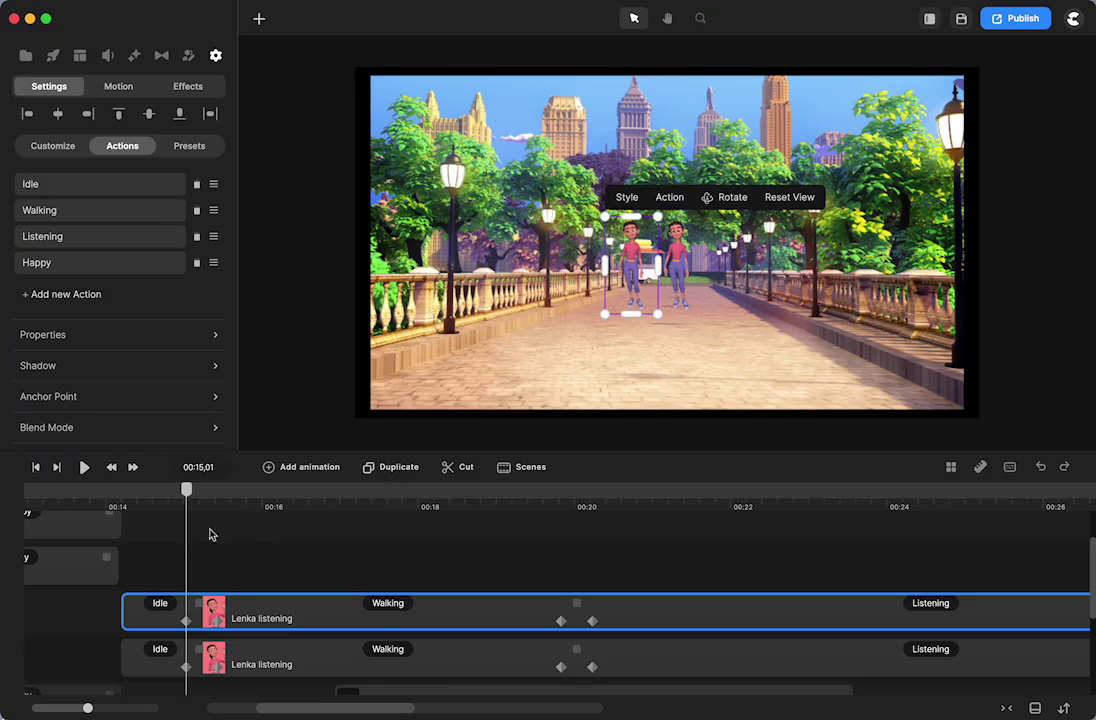
Step: Remove the extra keyframe animation near 00:19,26 from the first Lenka's track with Delete Animation
drag(188, 495, 565, 520)
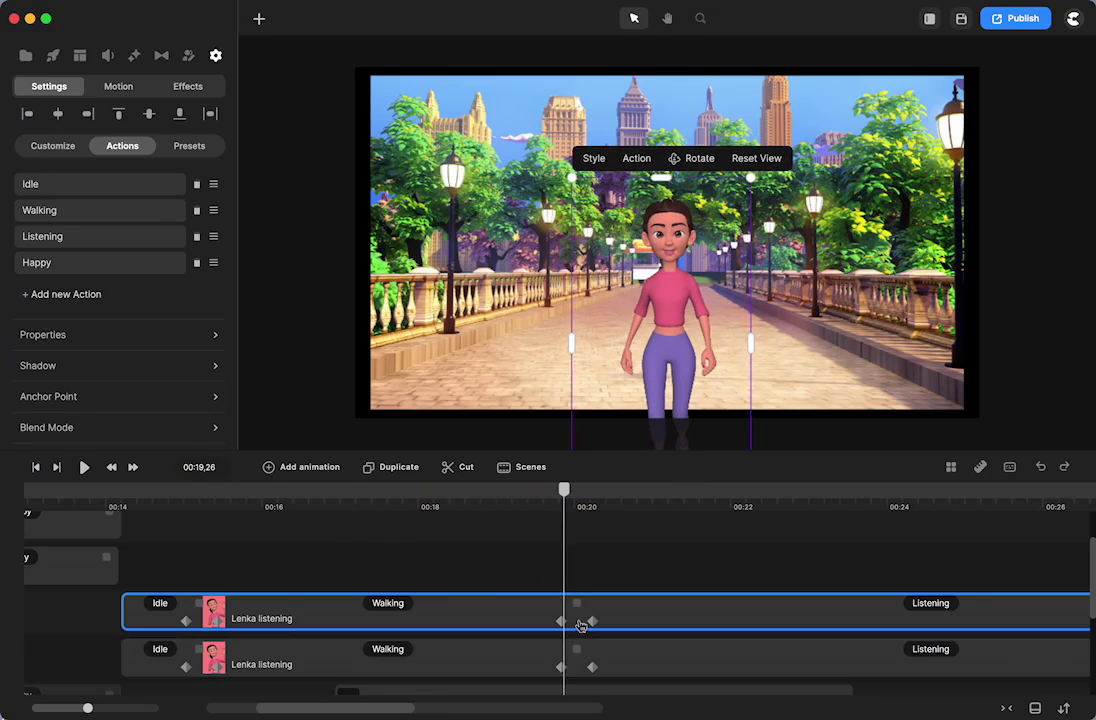
click(610, 619)
click(620, 622)
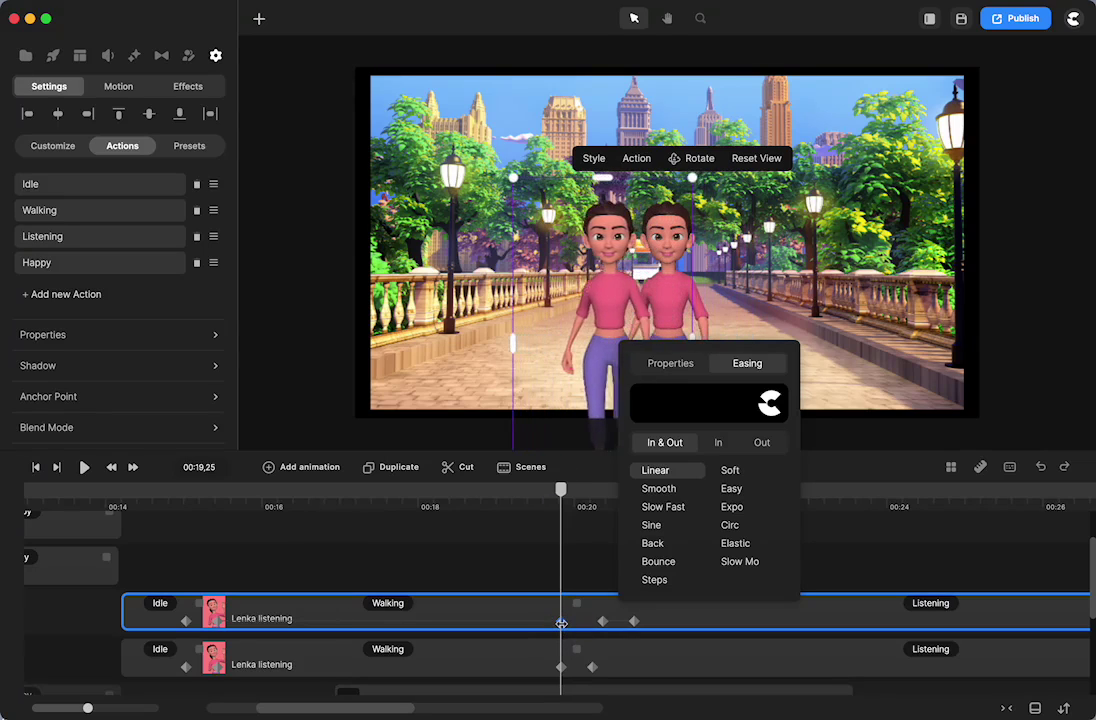
click(562, 622)
drag(549, 494, 555, 552)
right_click(636, 620)
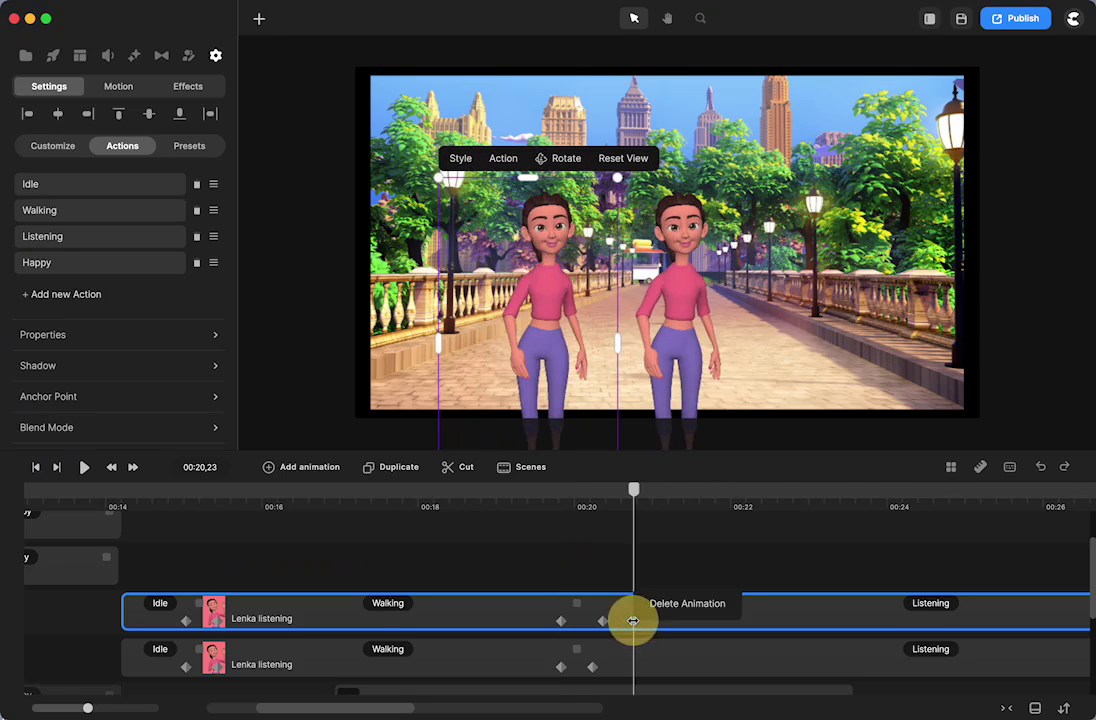
click(662, 605)
drag(634, 497, 201, 573)
drag(212, 515, 183, 500)
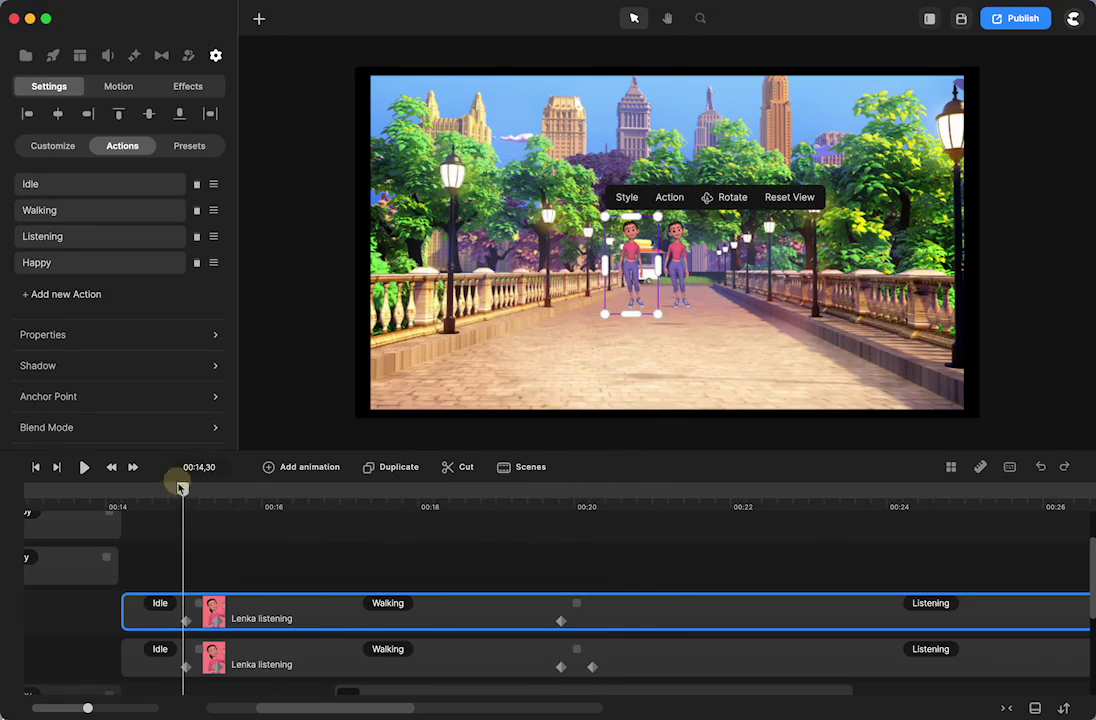
Step: At 00:19,25, inspect the second Lenka's keyframe easing and animated properties
drag(192, 499, 225, 577)
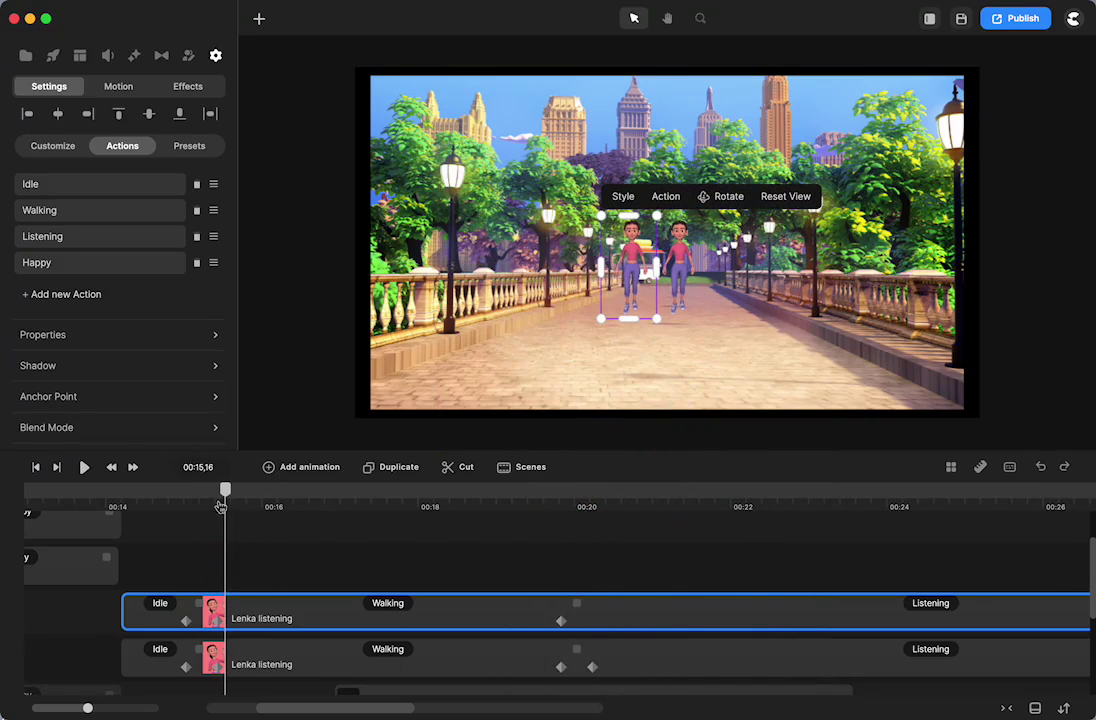
drag(221, 505, 560, 522)
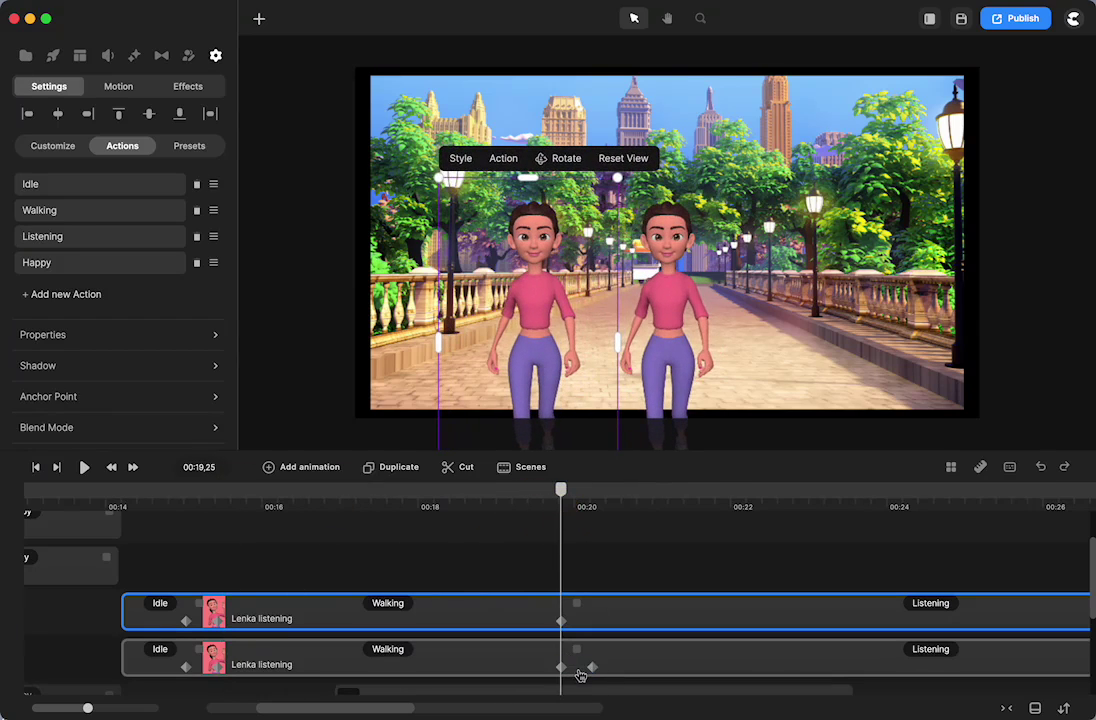
click(580, 676)
click(592, 667)
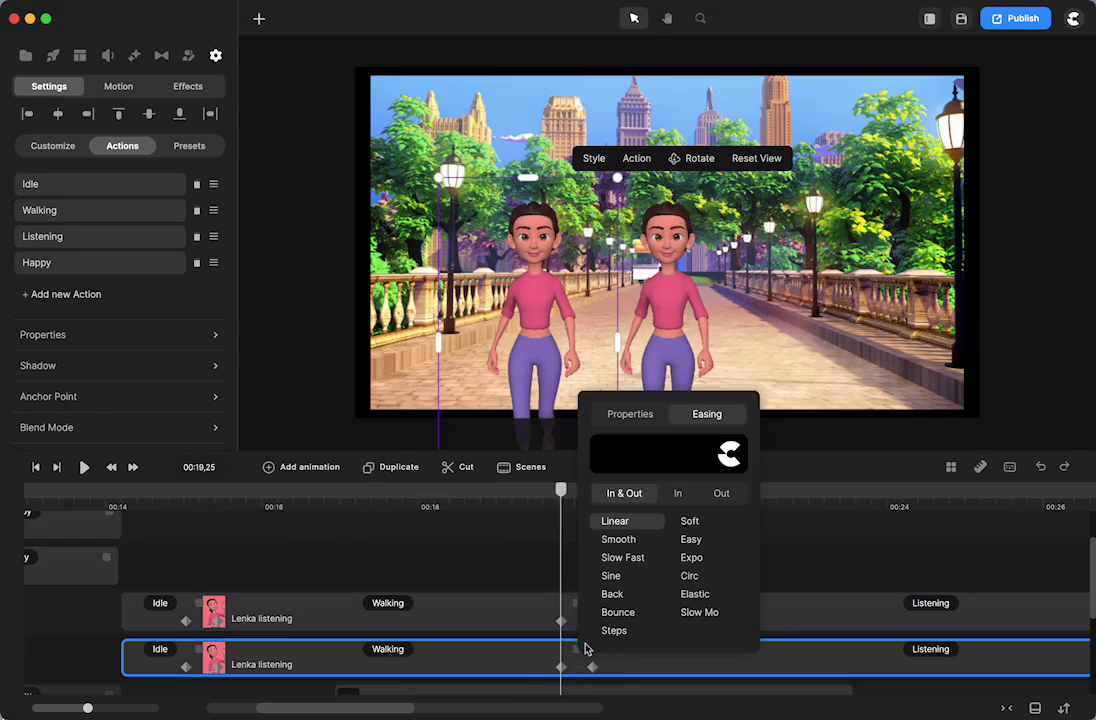
click(626, 422)
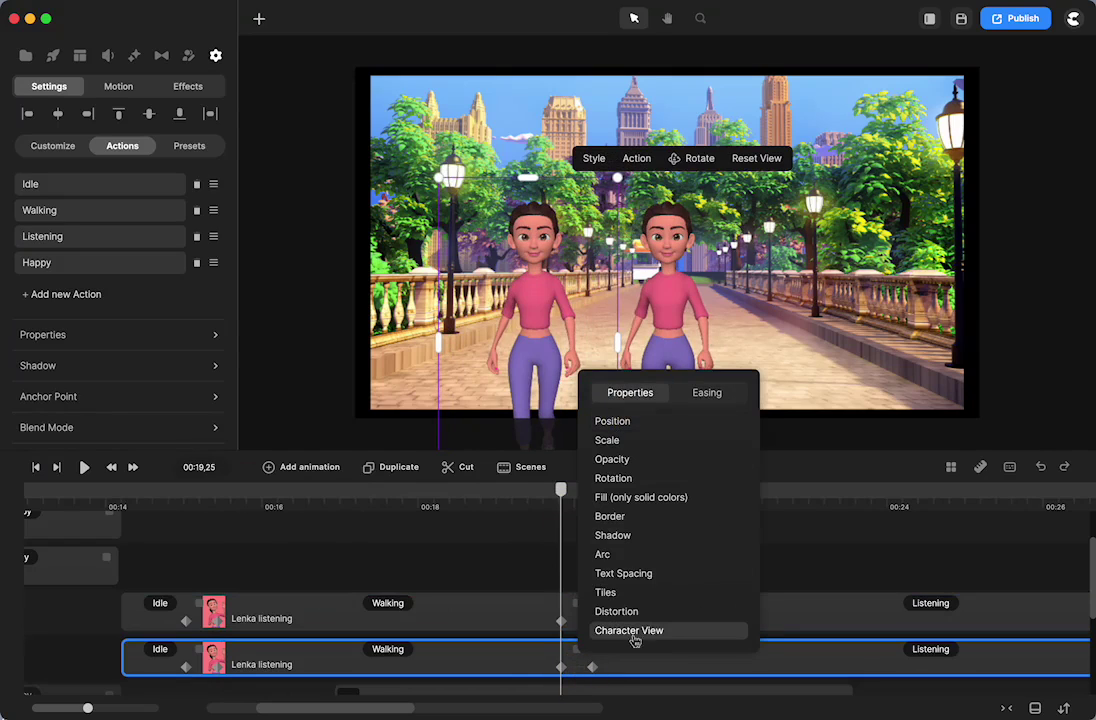
click(489, 580)
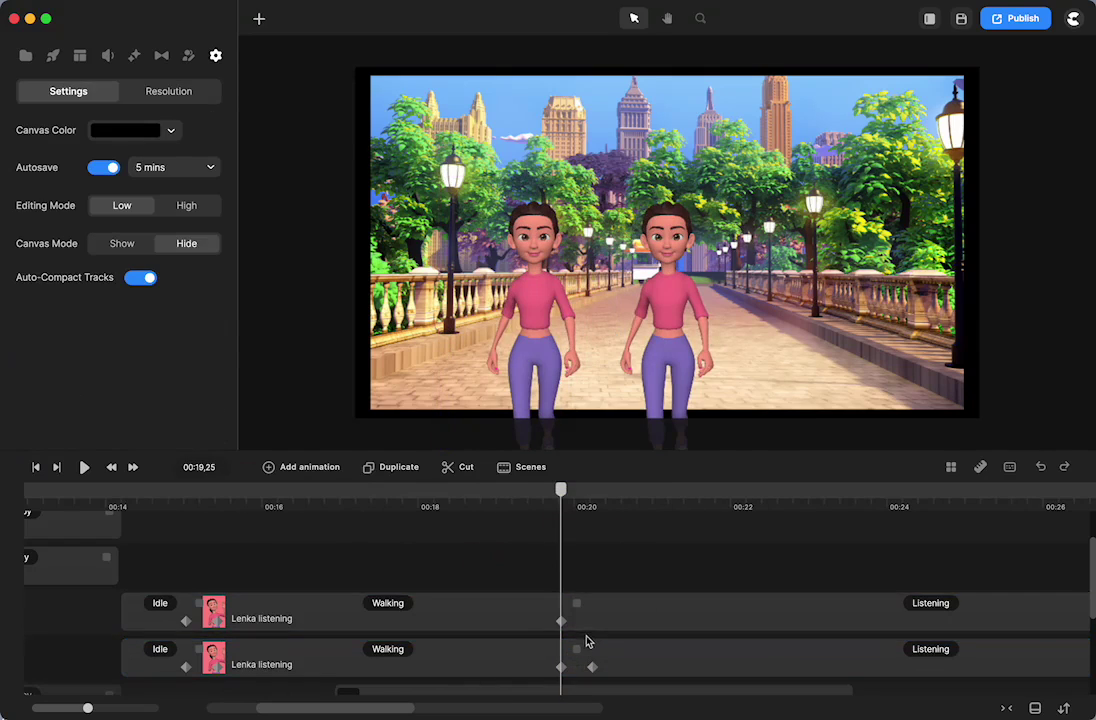
Step: Add a Character View animation to the first Lenka with Linear easing
click(559, 620)
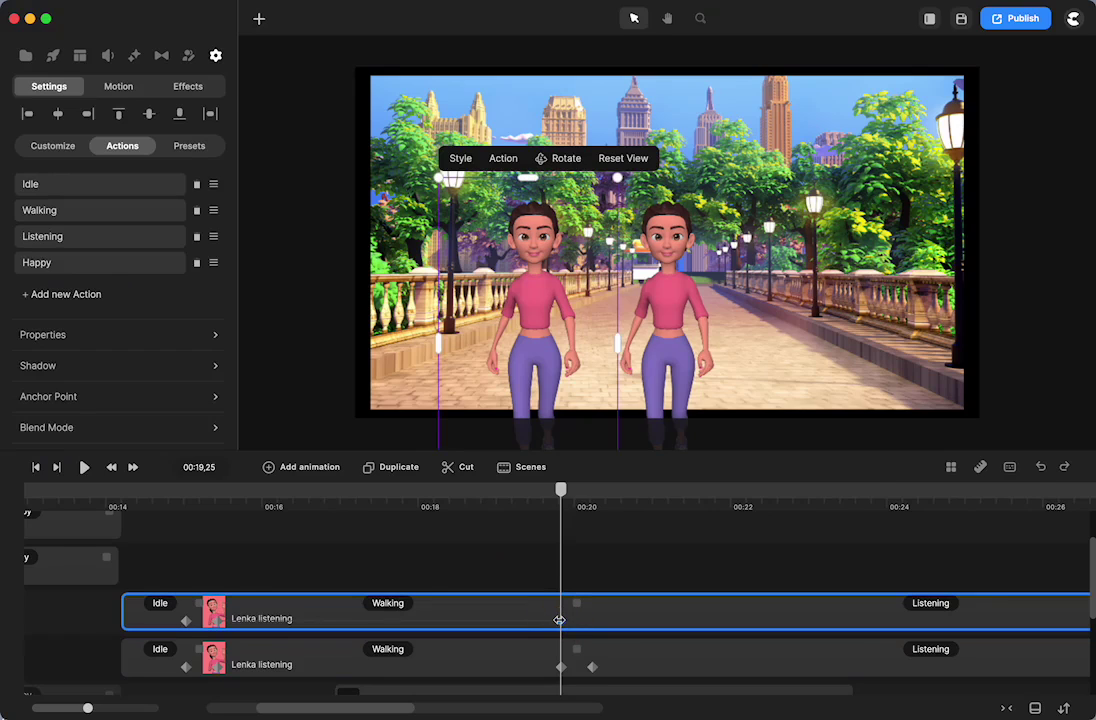
click(312, 468)
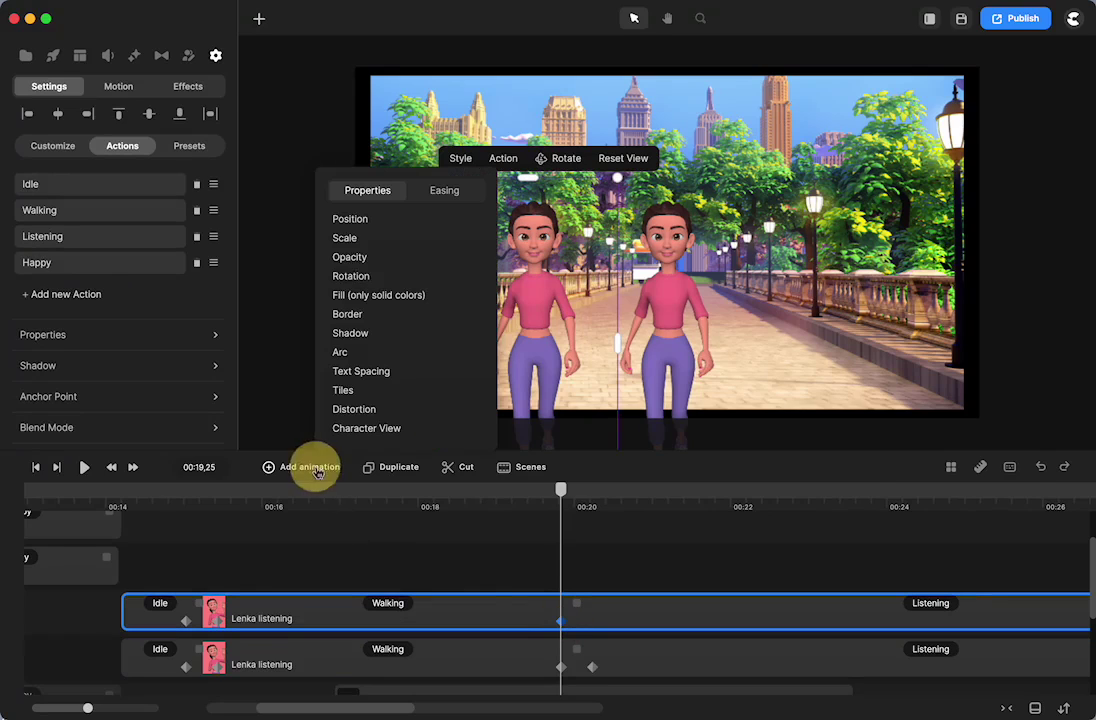
click(376, 428)
click(445, 191)
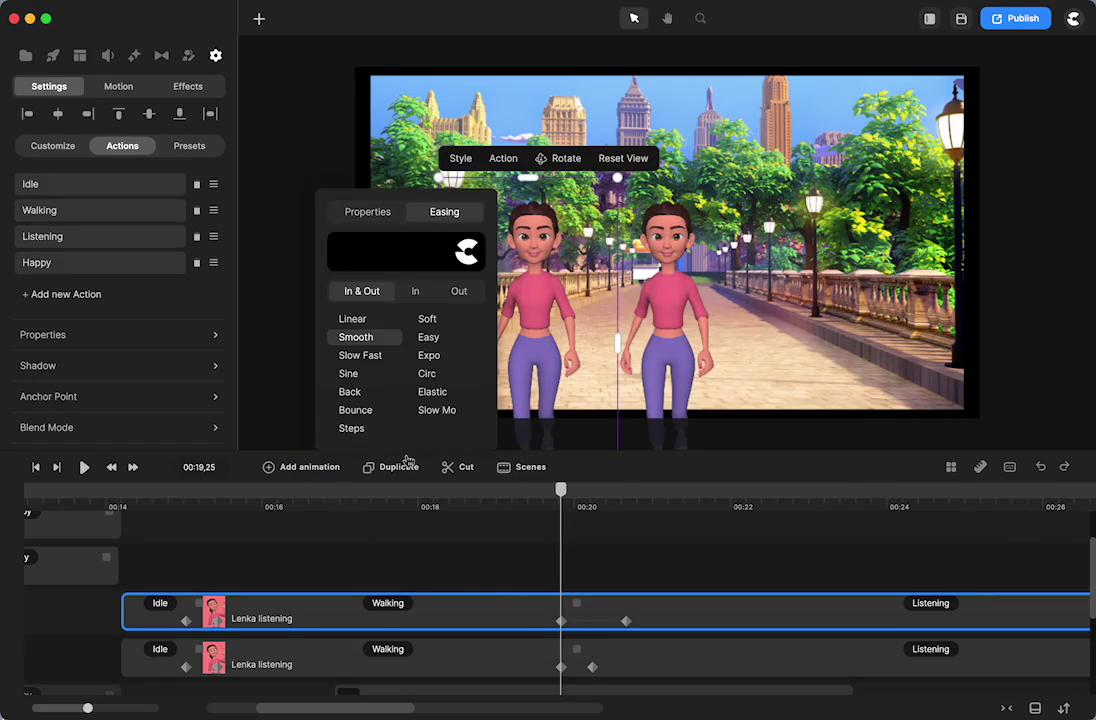
click(353, 320)
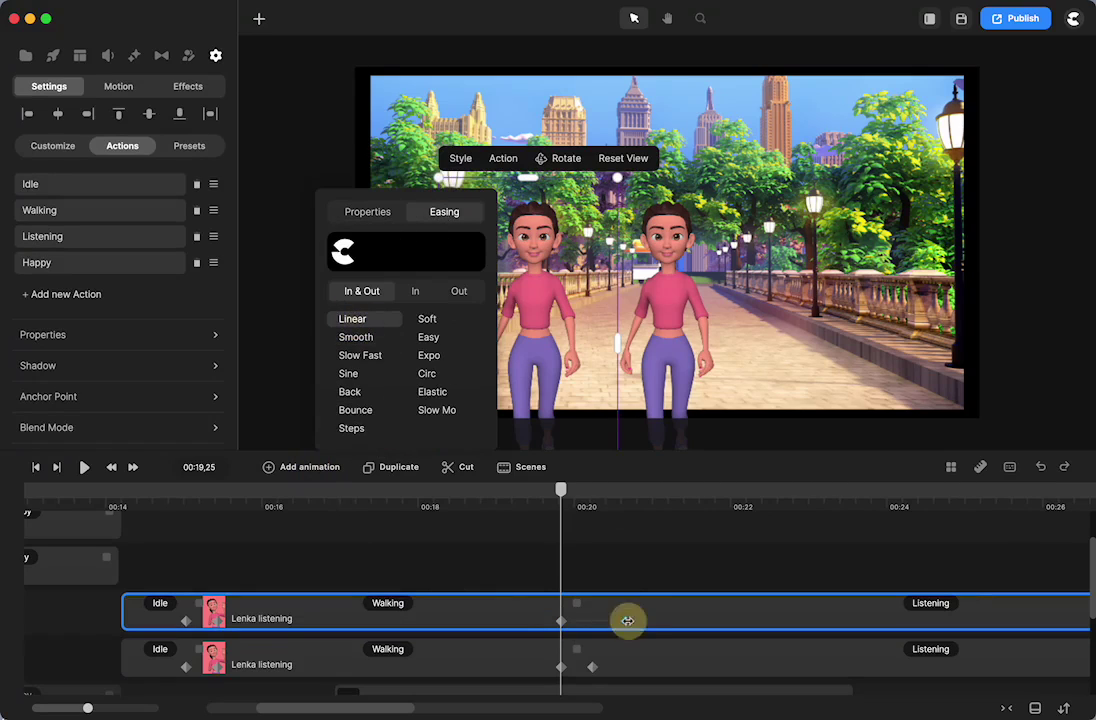
Step: Move the new keyframe to 00:20,06, reset the left Lenka's view and check the turn
drag(623, 621, 592, 620)
click(592, 620)
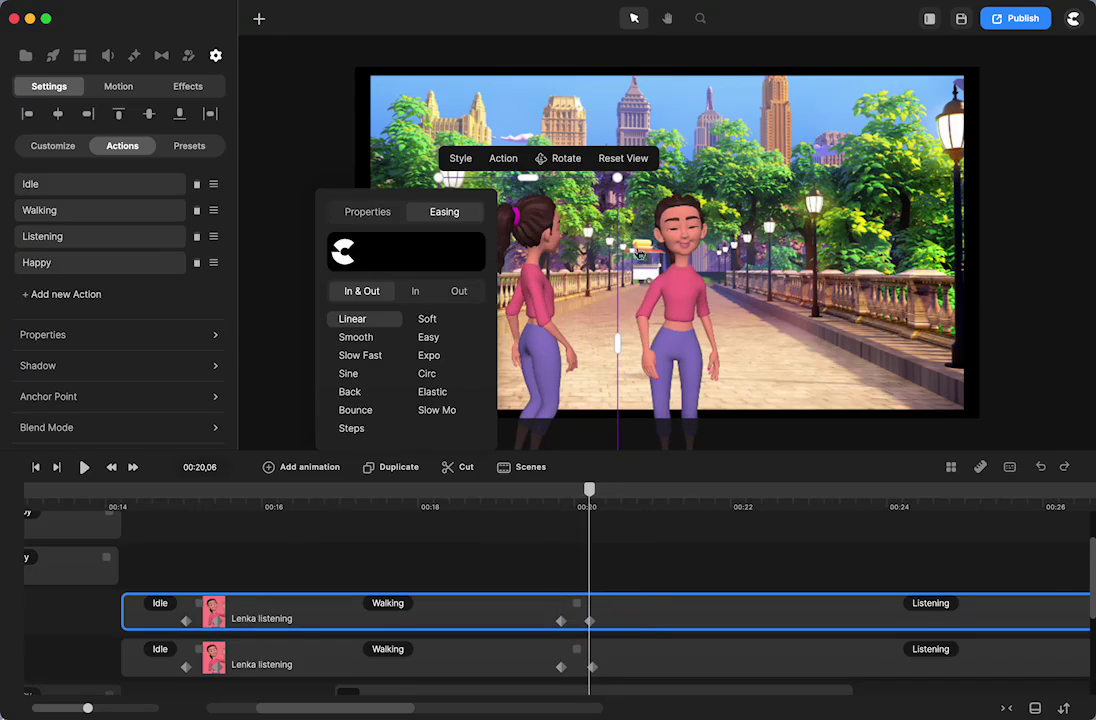
click(629, 163)
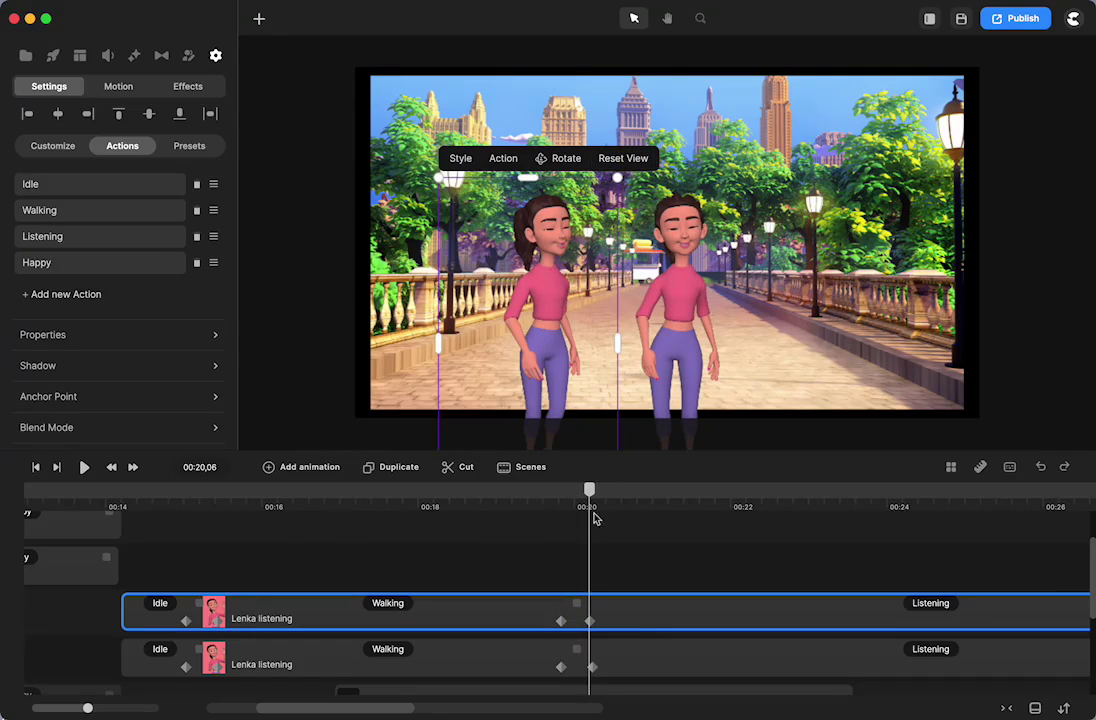
drag(590, 500, 626, 541)
drag(627, 493, 573, 500)
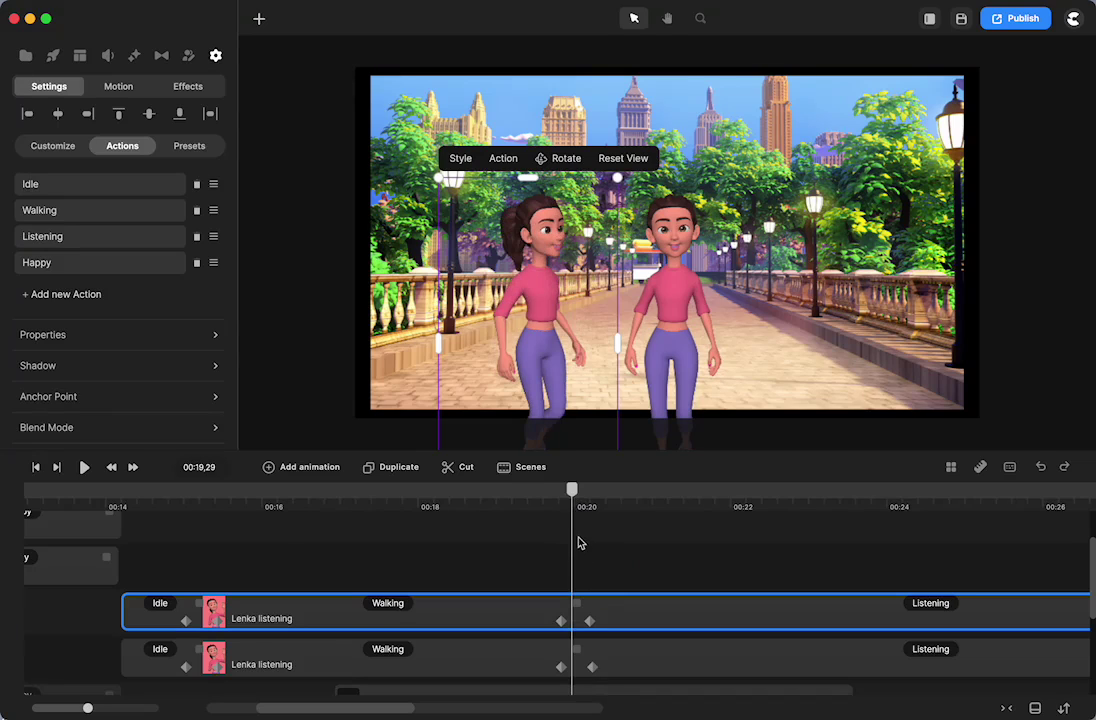
drag(578, 500, 565, 532)
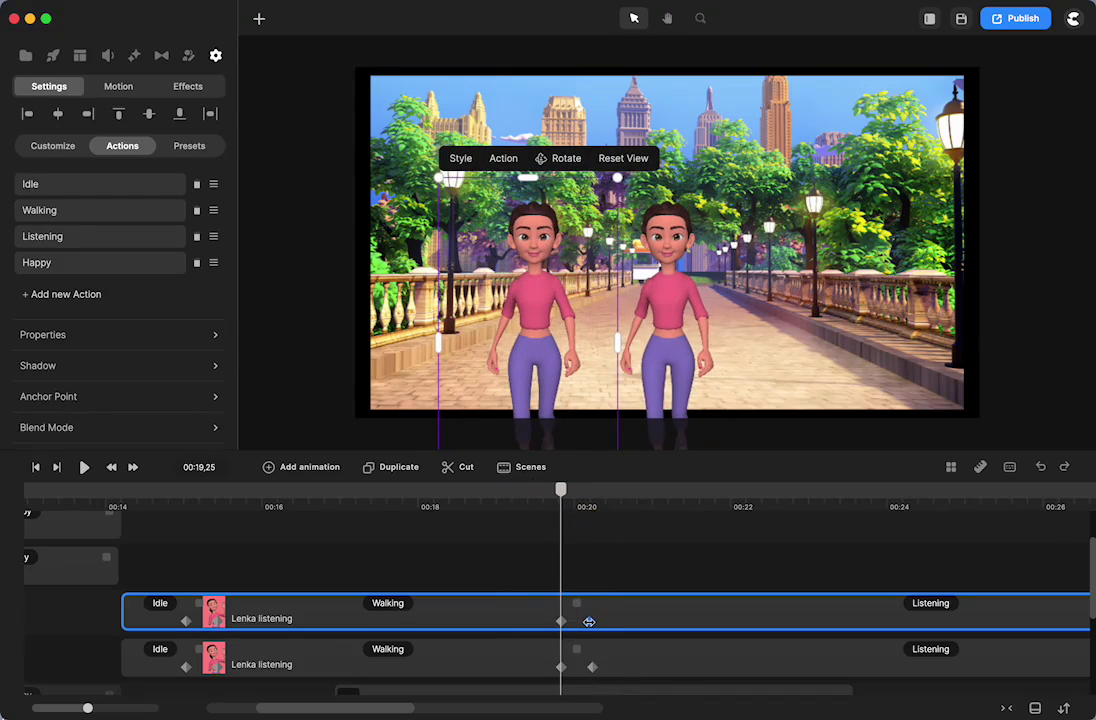
Step: Rotate the left Lenka at 00:20,06 to set her facing toward her companion
click(589, 622)
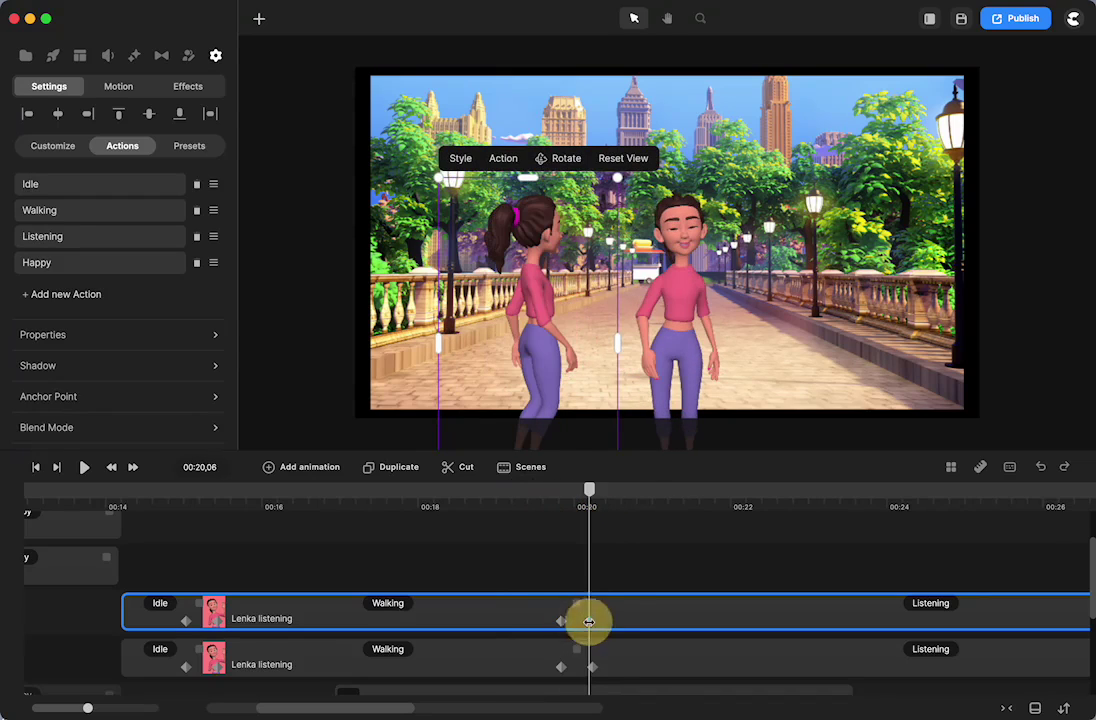
click(566, 159)
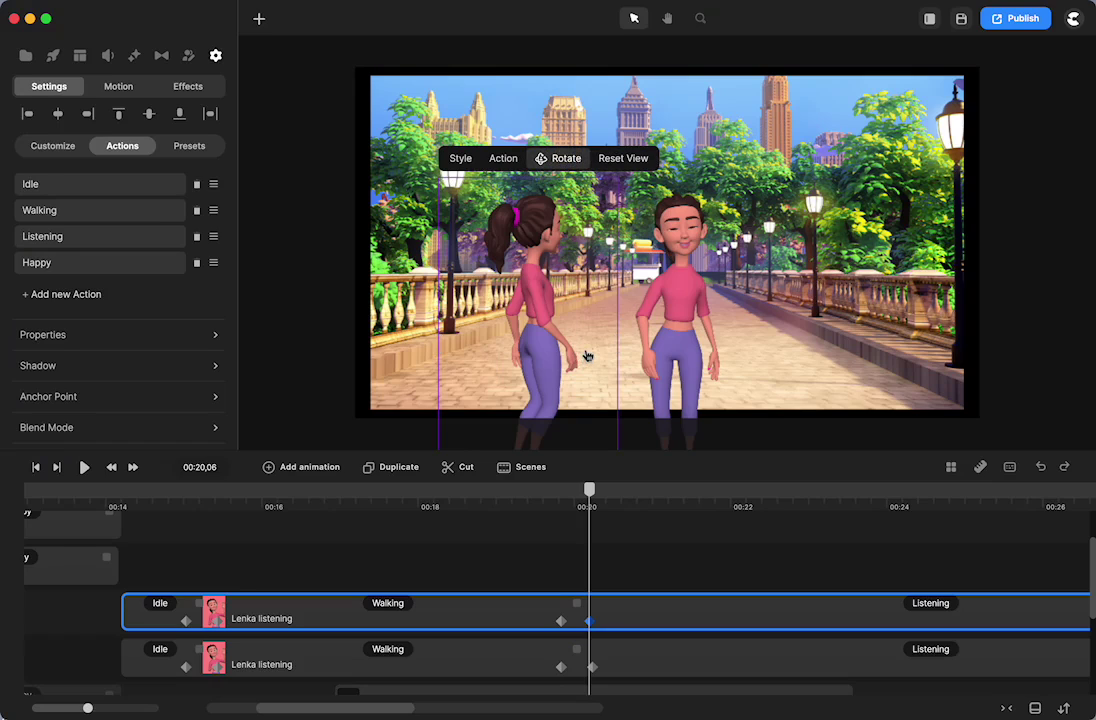
drag(588, 356, 457, 351)
Step: Preview the turn by playing from 00:18,17
drag(464, 498, 463, 494)
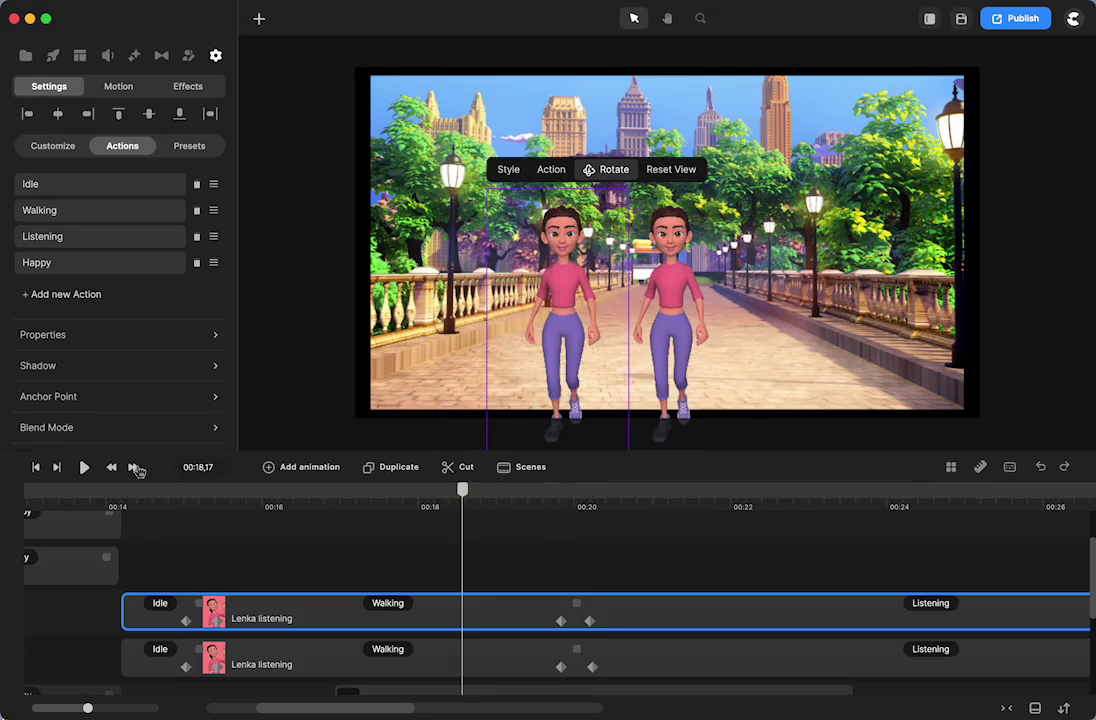
click(85, 470)
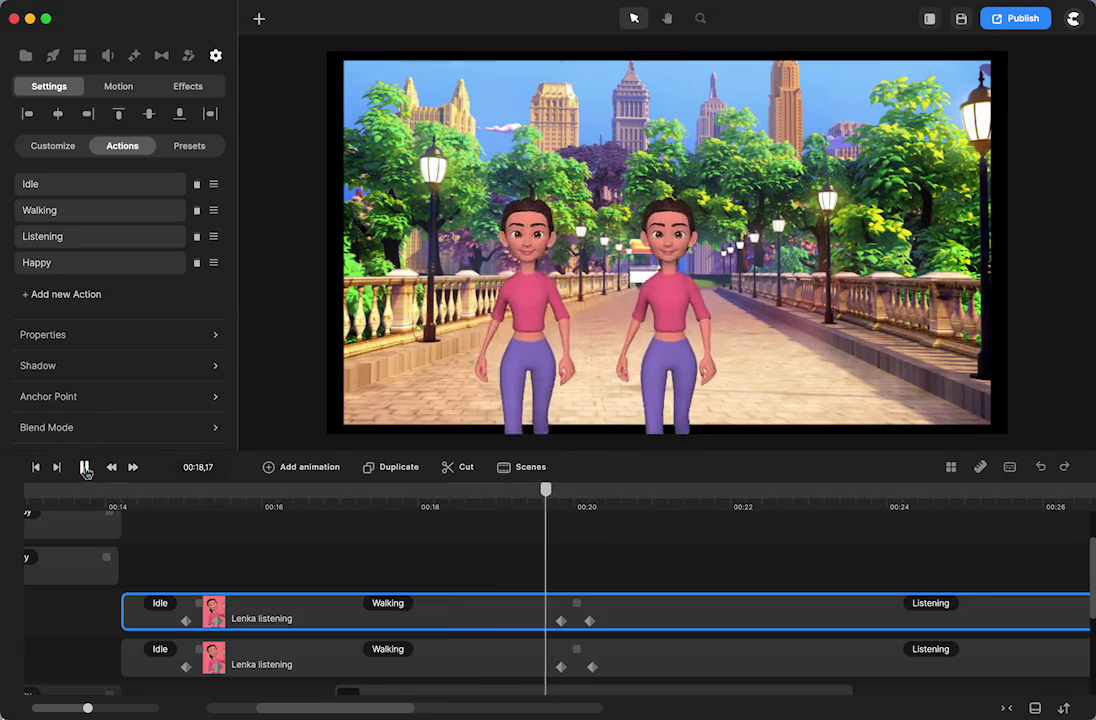
click(85, 468)
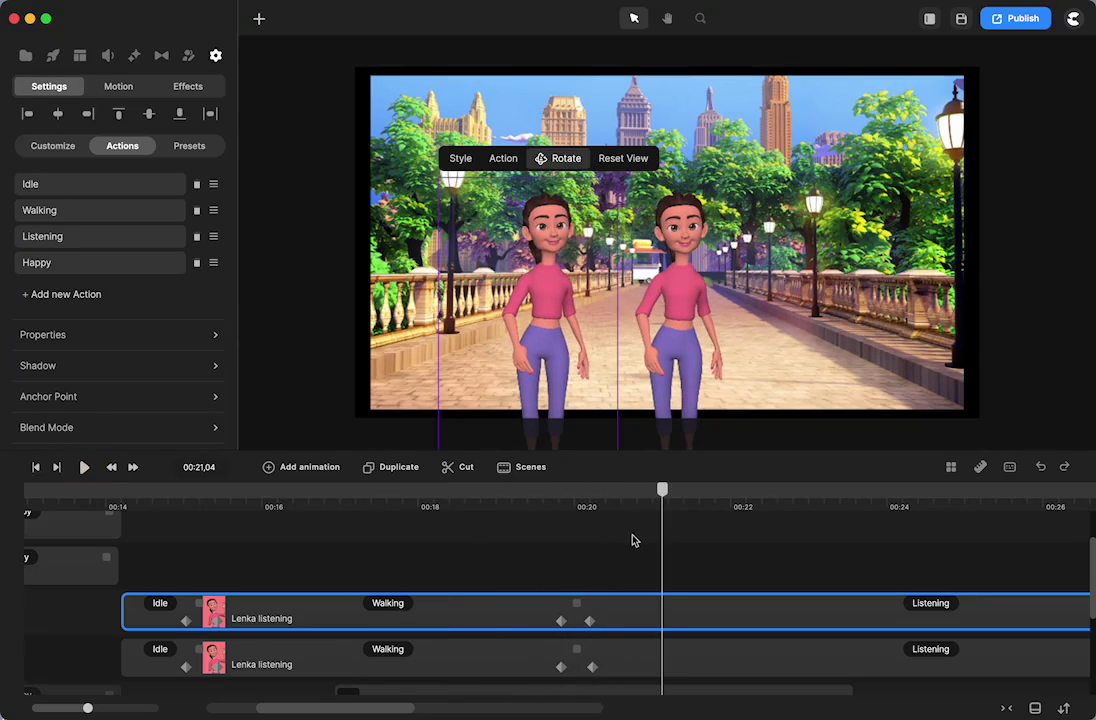
Step: Return to 00:19,25 and bring up the first Lenka's Listening clip action choices
drag(670, 492, 567, 525)
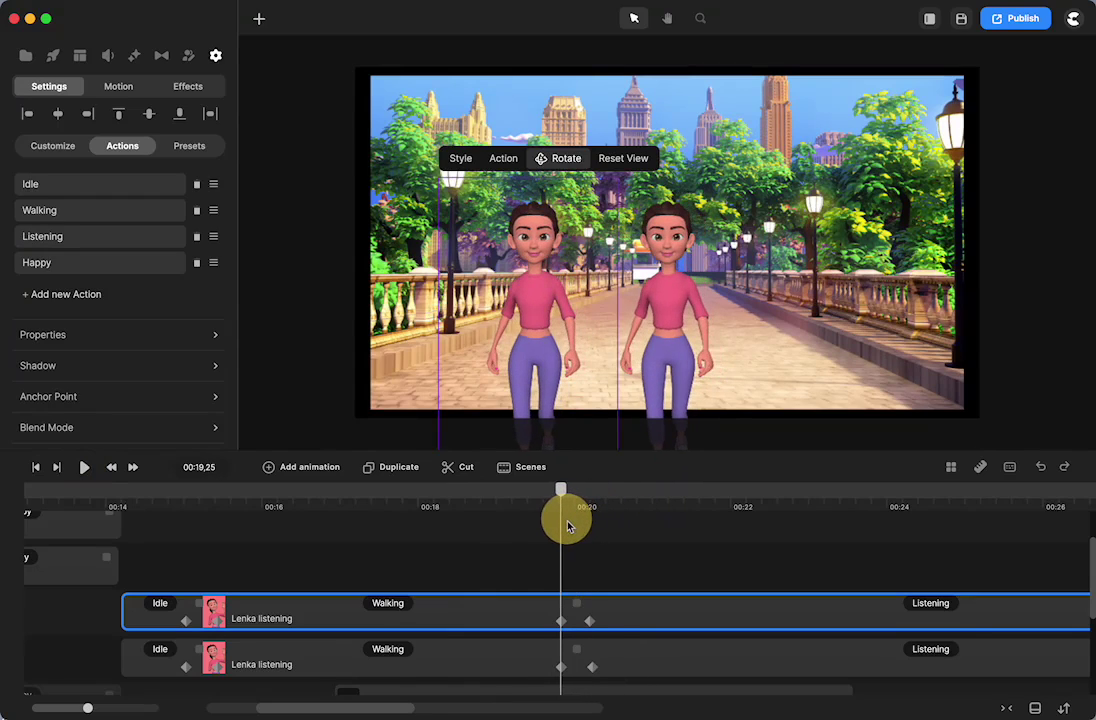
click(925, 650)
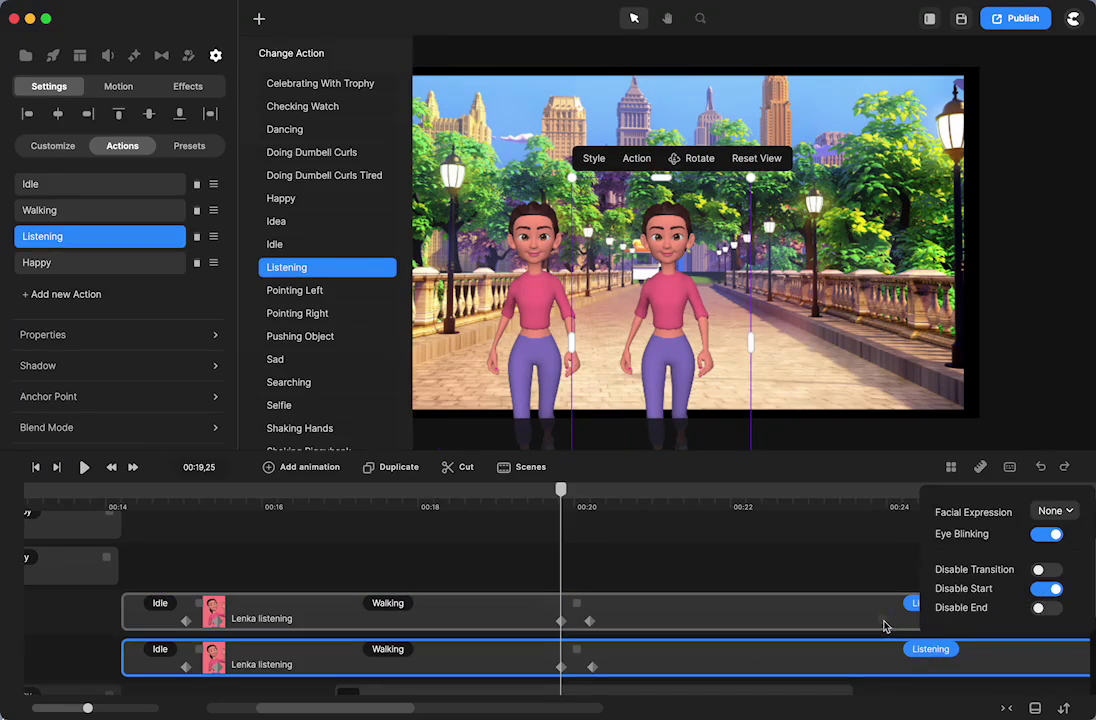
click(912, 608)
click(912, 608)
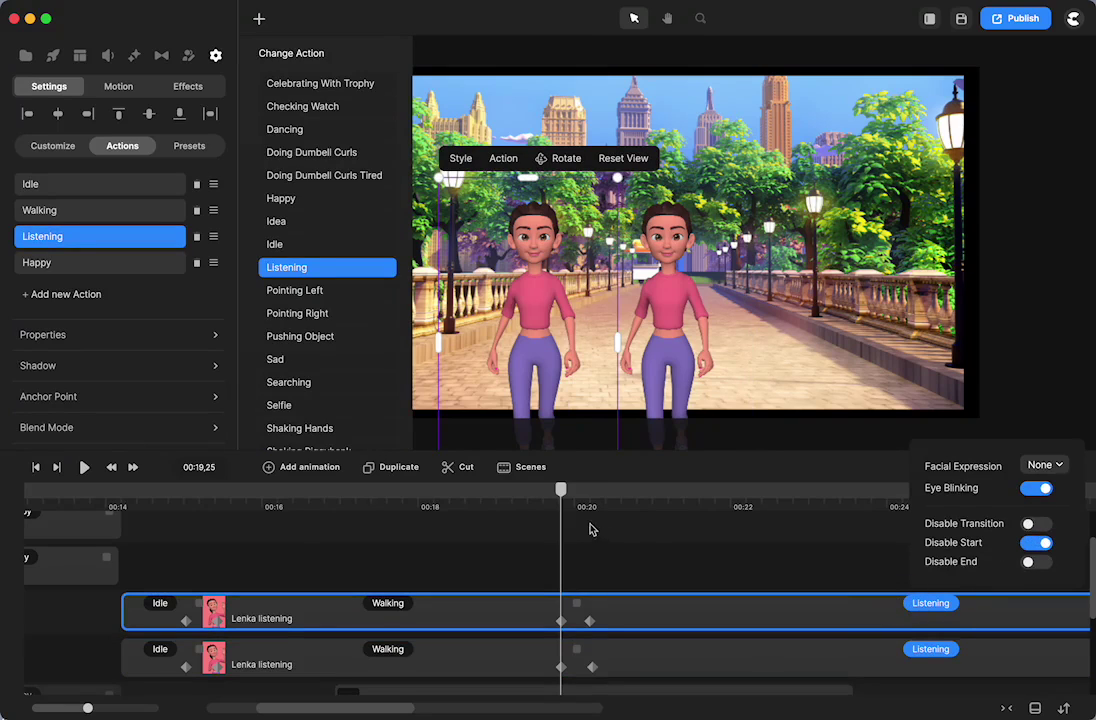
drag(561, 494, 599, 500)
Step: Nudge the upper Lenka's turn keyframe later around 00:20,10 and replay from 00:17,07 to check
click(591, 622)
drag(591, 622, 592, 622)
click(358, 502)
click(85, 467)
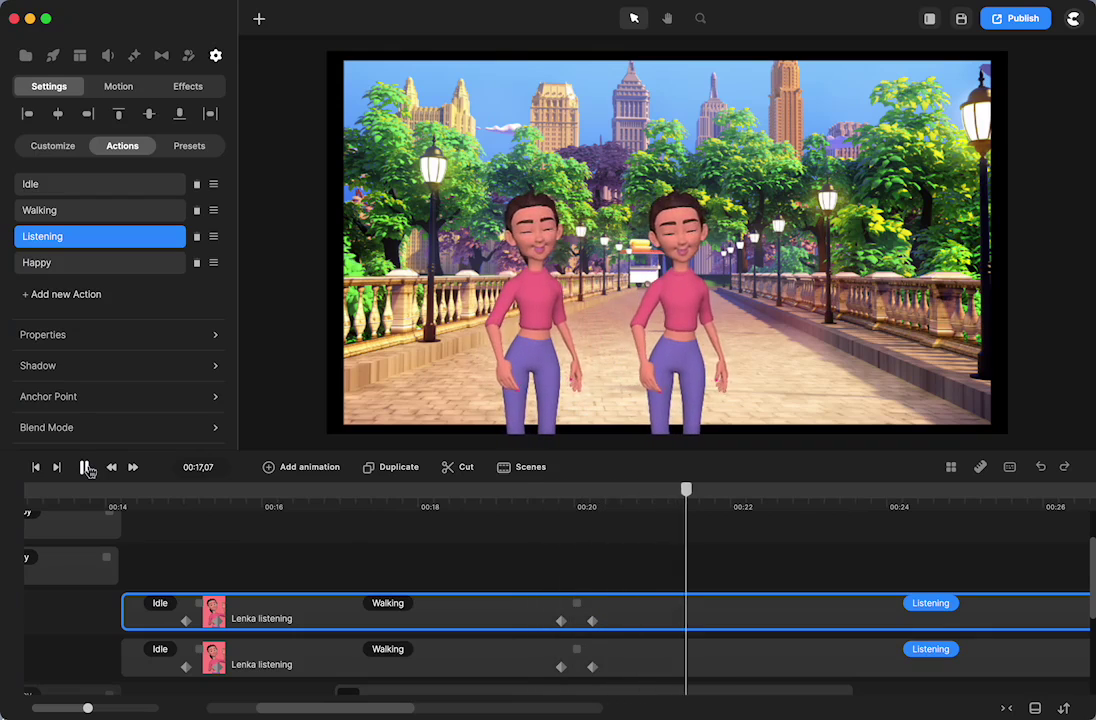
click(85, 467)
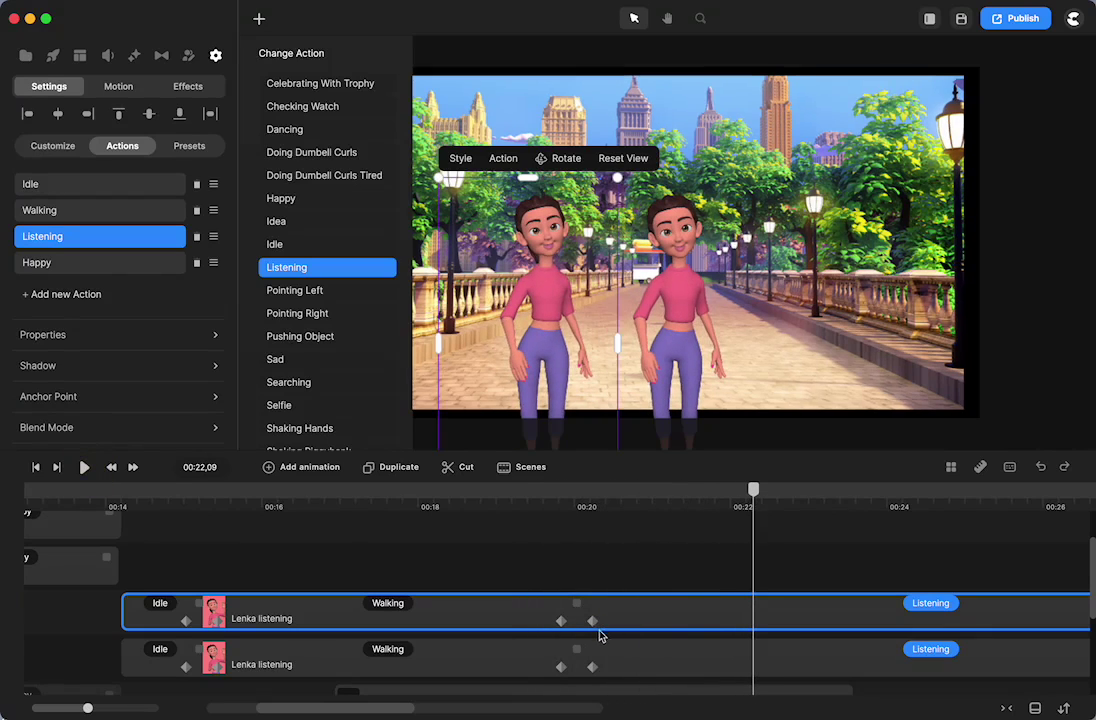
drag(591, 622, 607, 622)
click(508, 495)
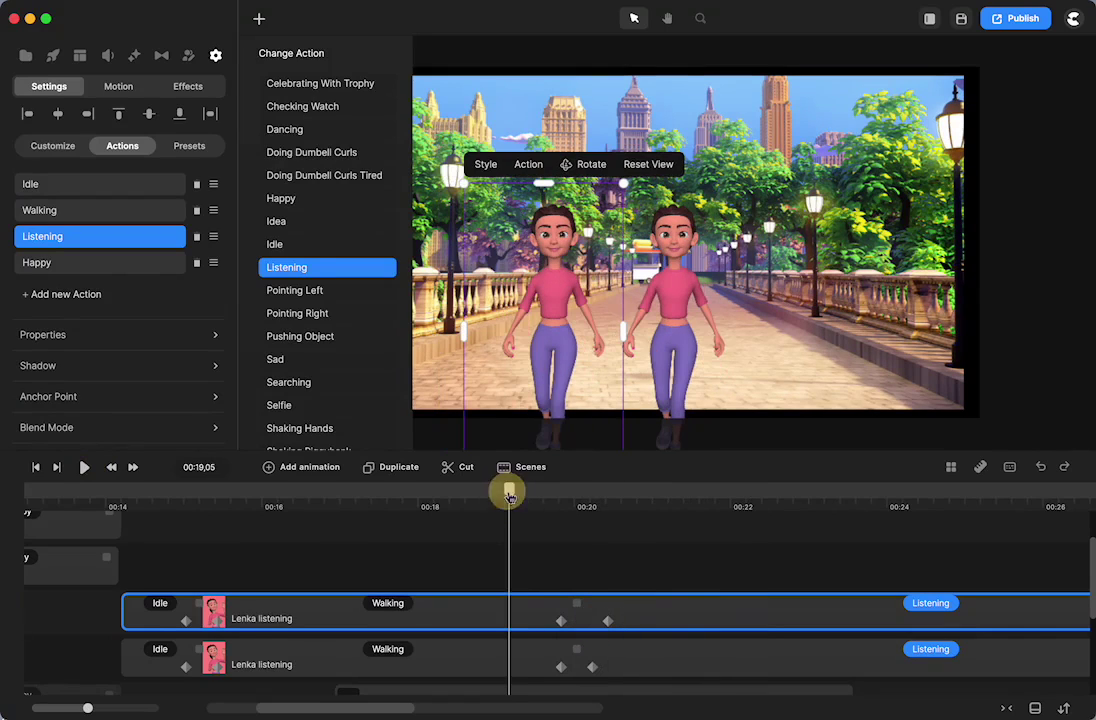
click(85, 468)
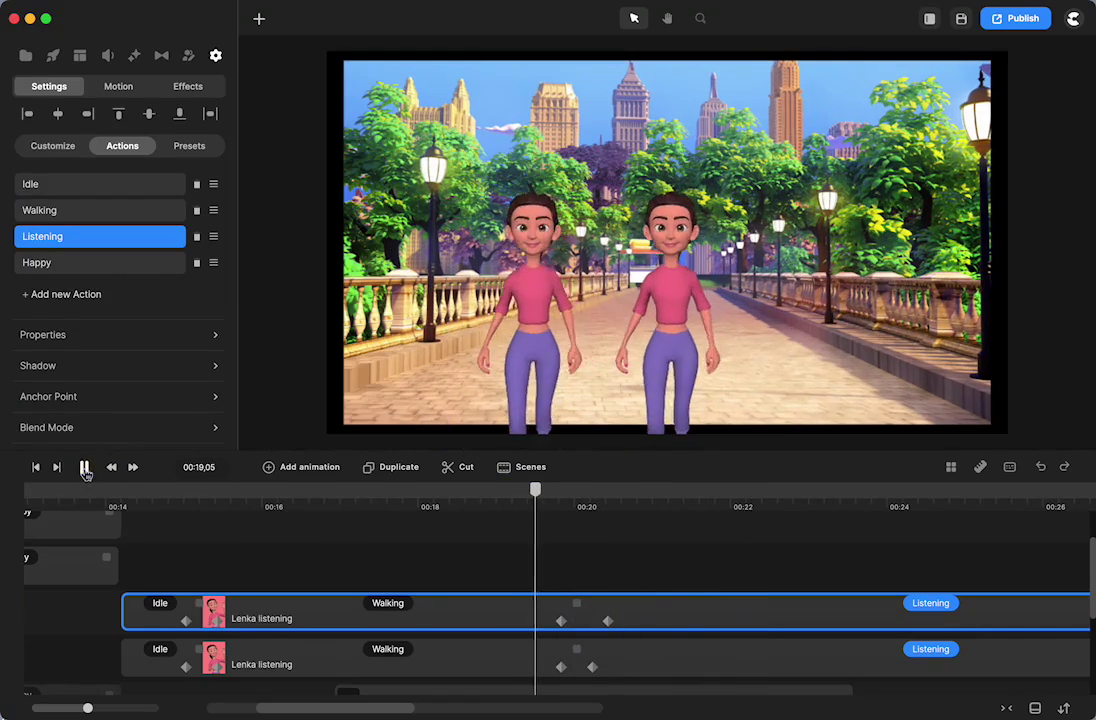
click(85, 468)
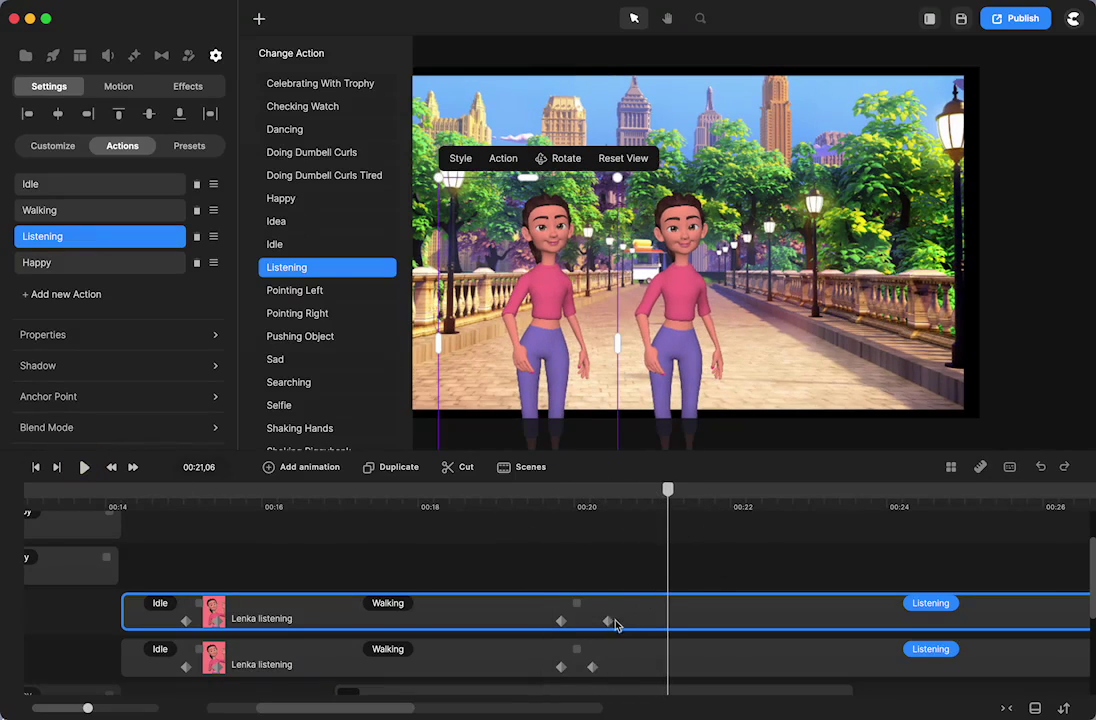
Step: Shift the upper keyframe slightly earlier and replay the section from about 00:18,20
drag(611, 620, 587, 621)
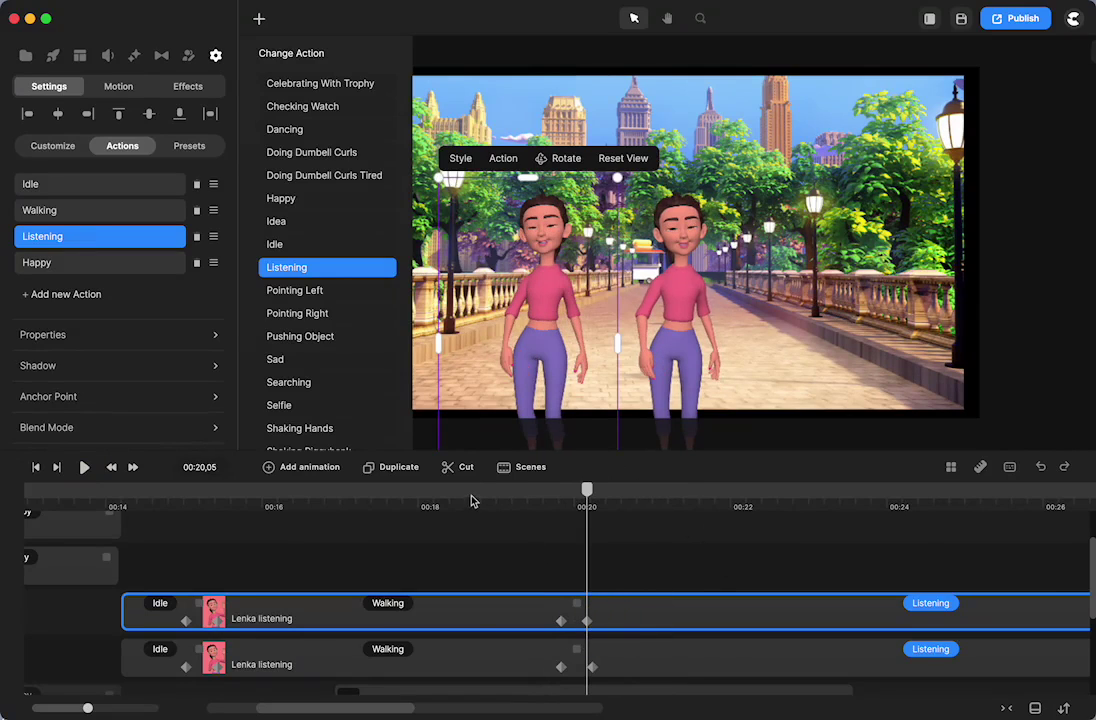
click(470, 497)
click(85, 468)
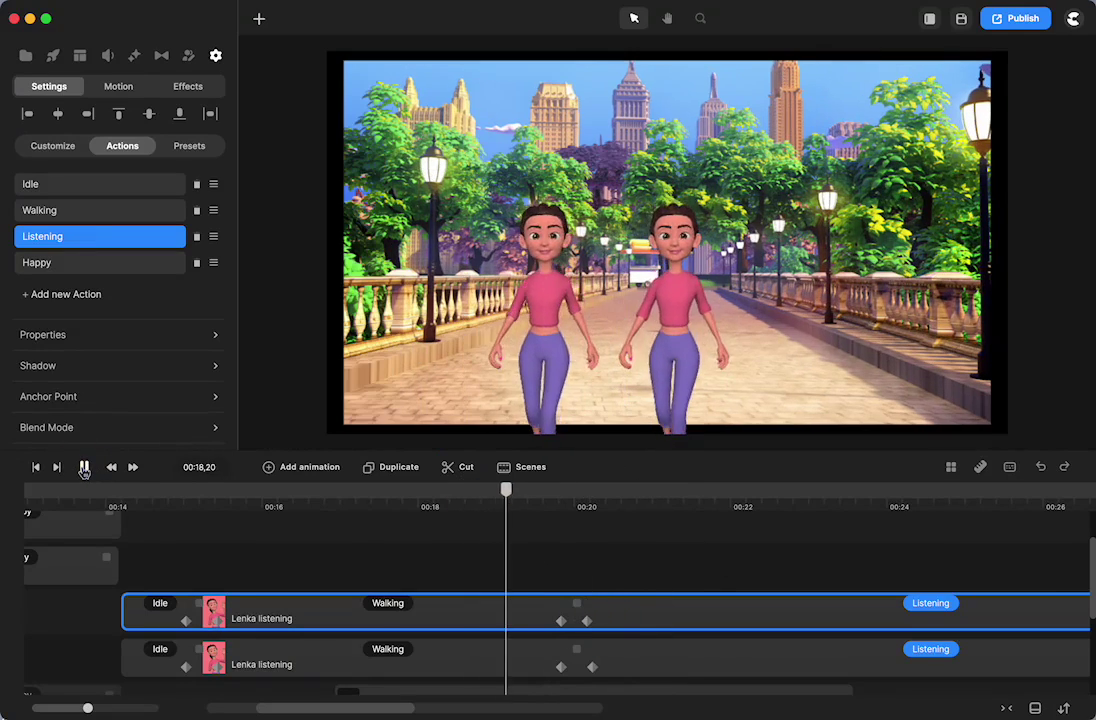
click(85, 468)
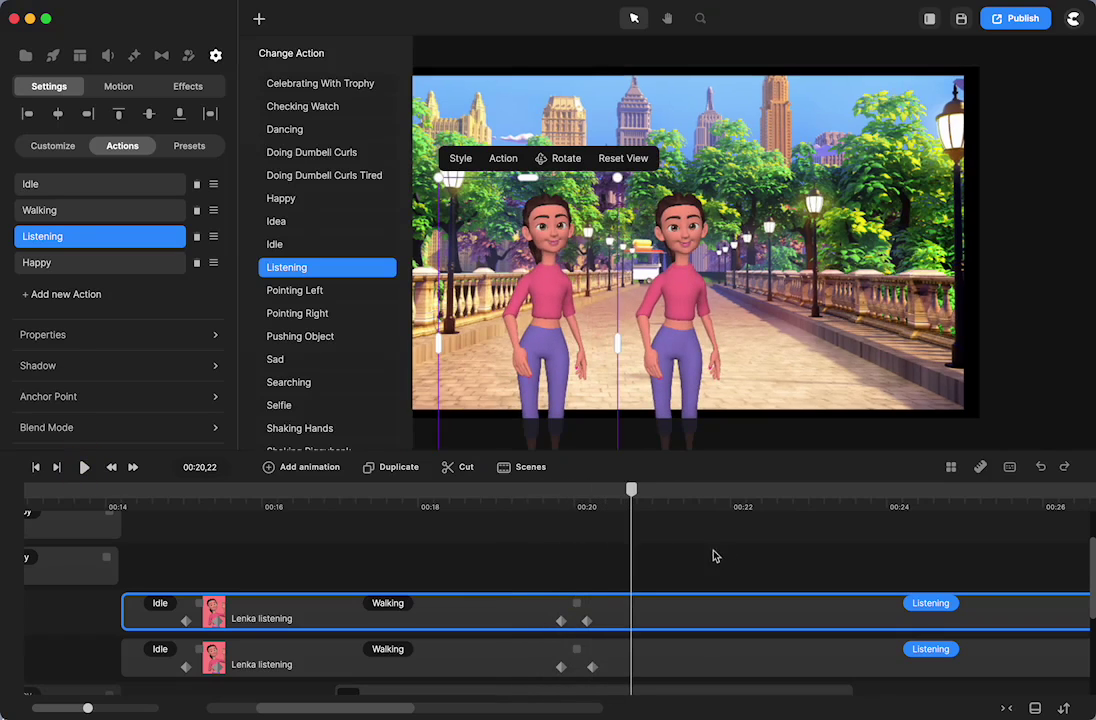
drag(586, 623, 587, 622)
drag(590, 497, 487, 518)
click(85, 467)
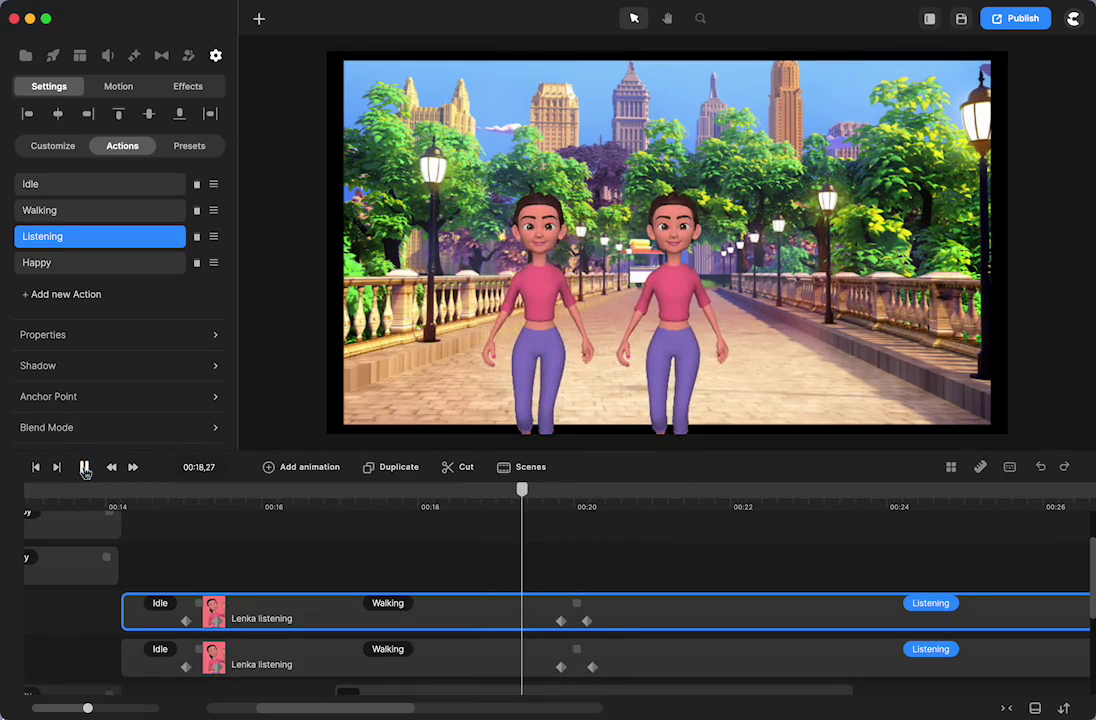
click(85, 467)
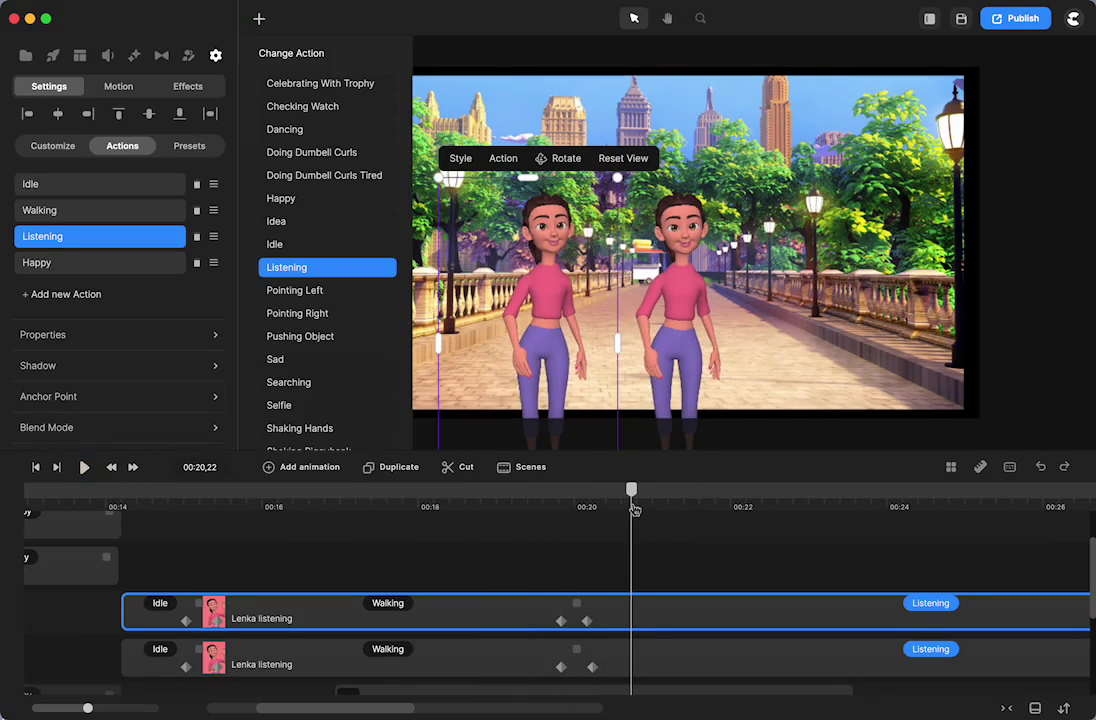
drag(634, 507, 467, 506)
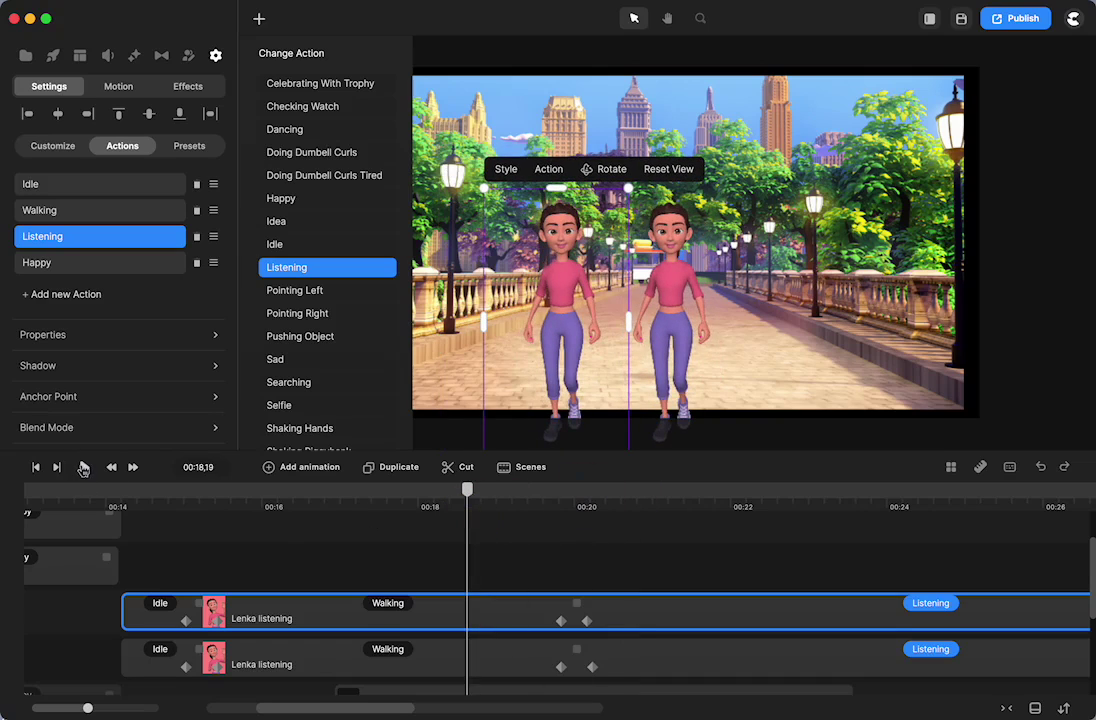
click(85, 467)
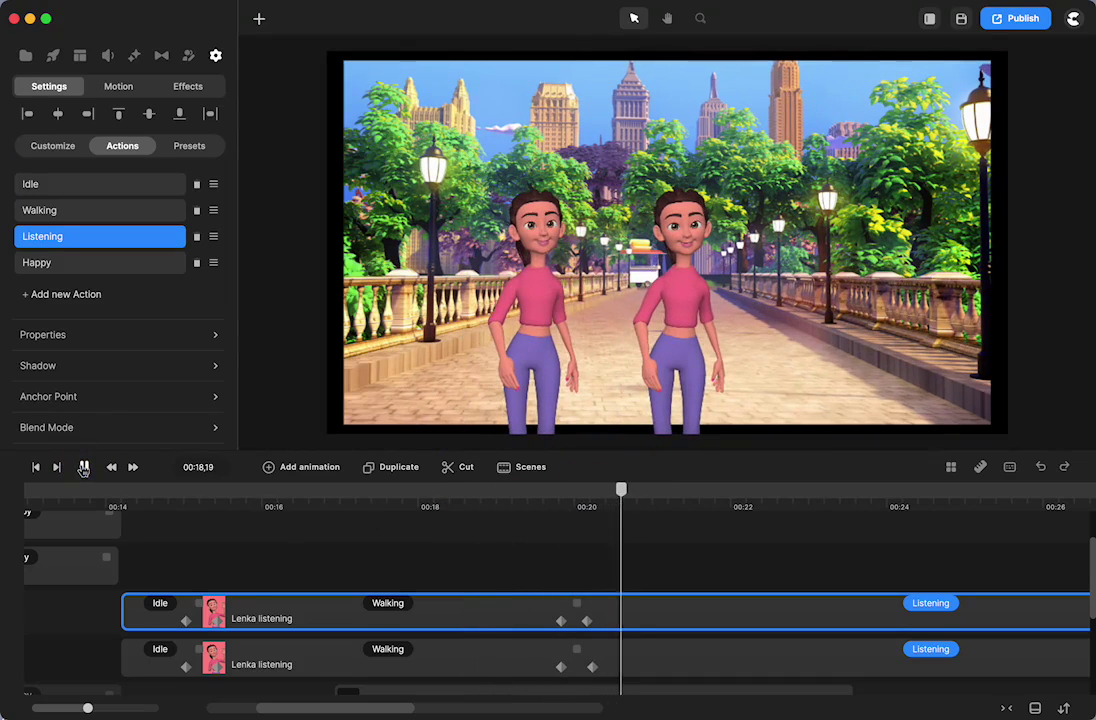
click(84, 467)
Step: Nudge the upper keyframe later, then slightly earlier, replaying from 00:19,02 and 00:18,17
drag(586, 621, 600, 621)
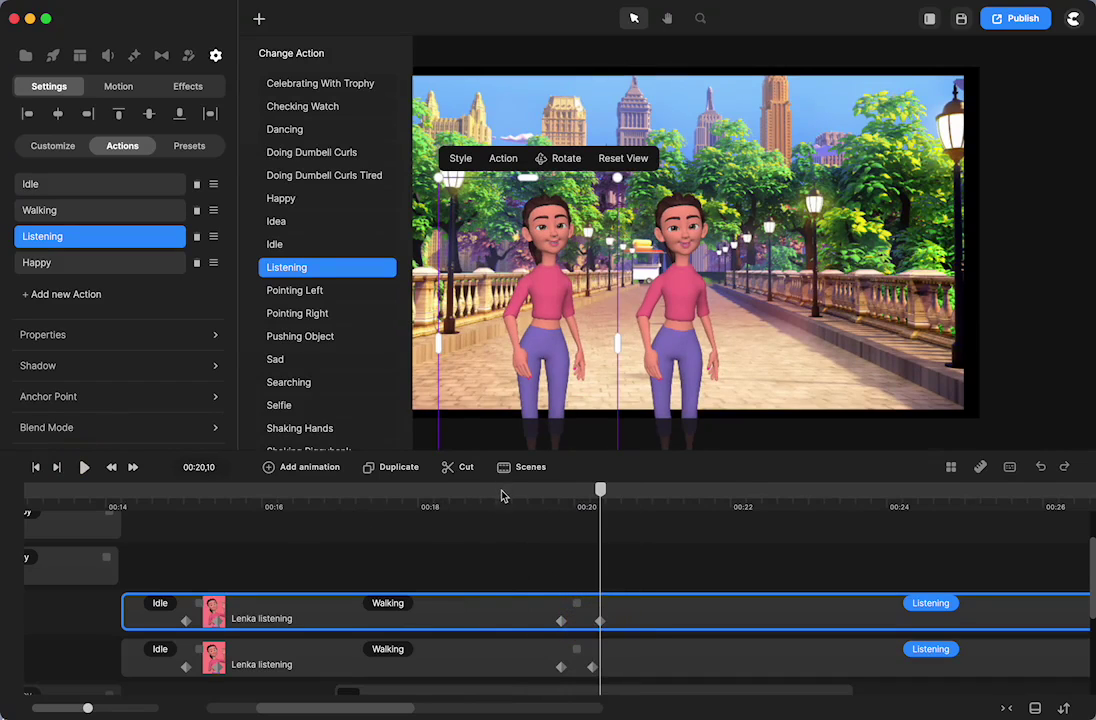
click(502, 492)
click(84, 470)
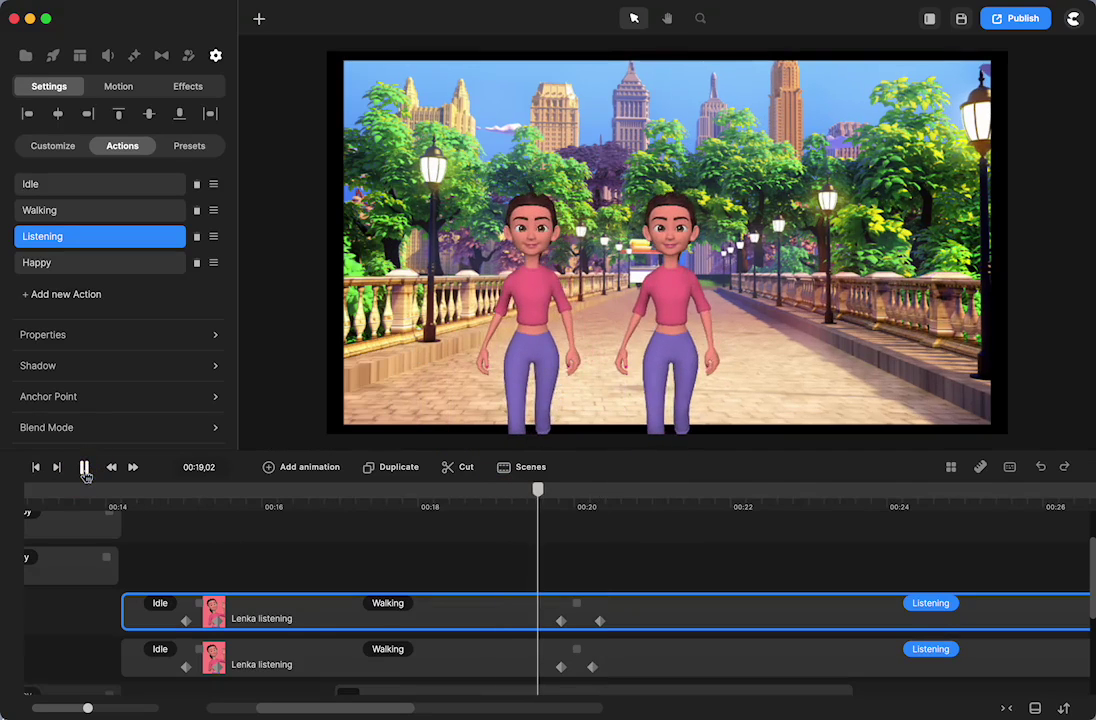
click(85, 470)
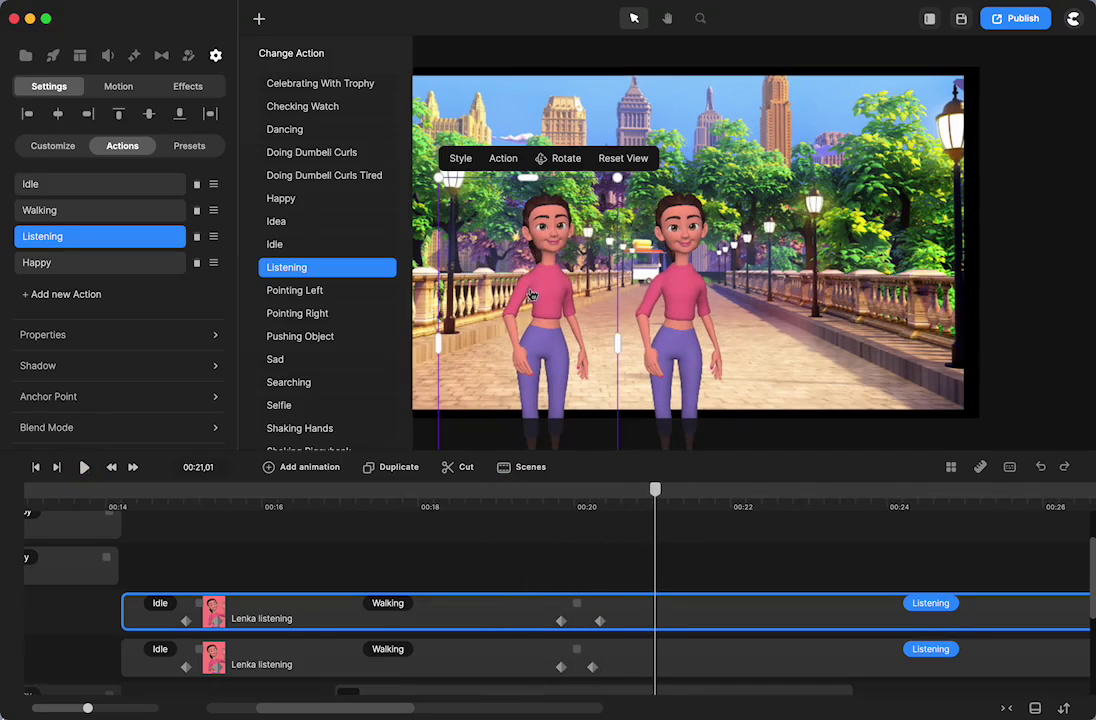
drag(598, 621, 592, 622)
click(463, 500)
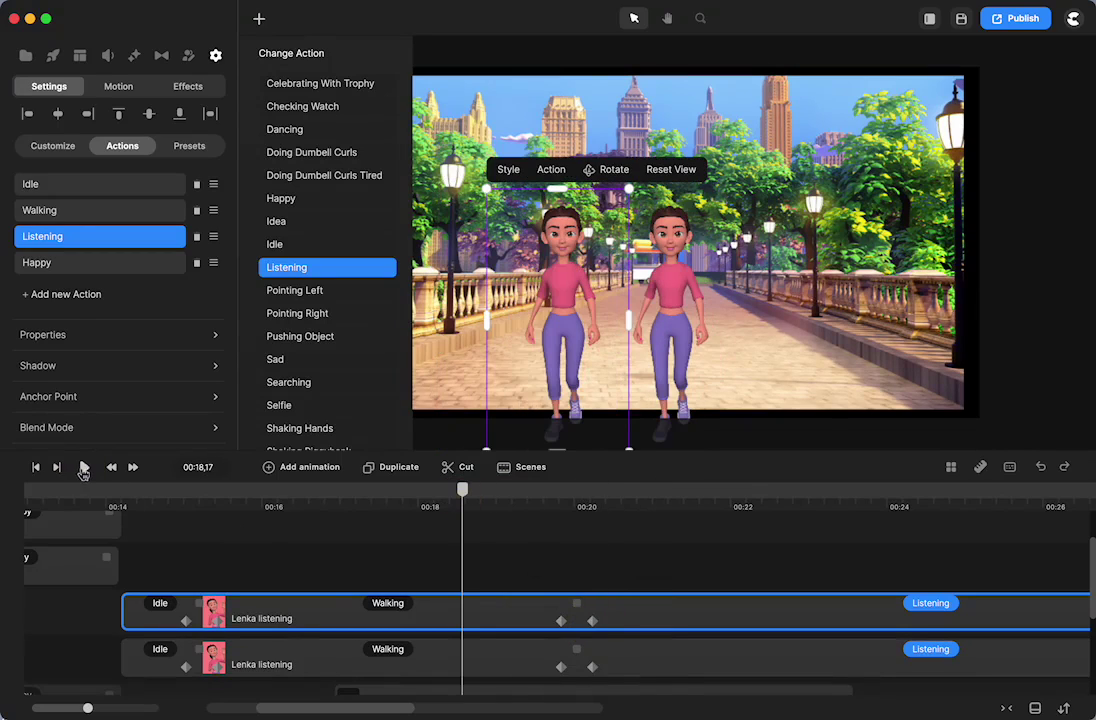
click(85, 469)
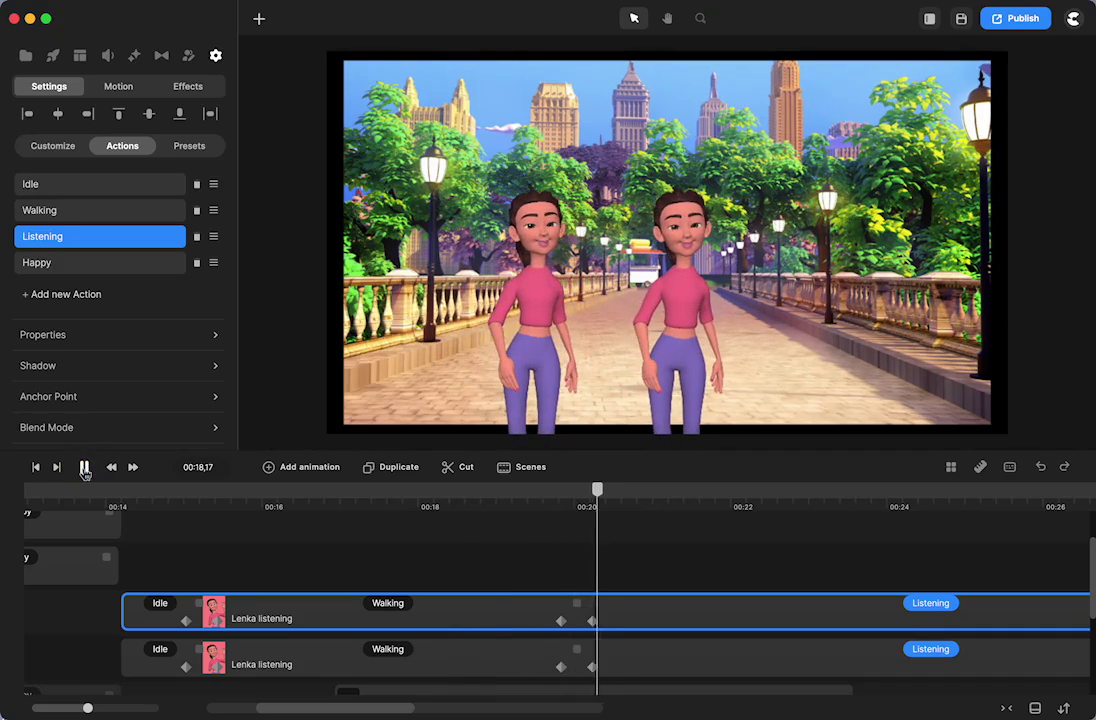
click(85, 469)
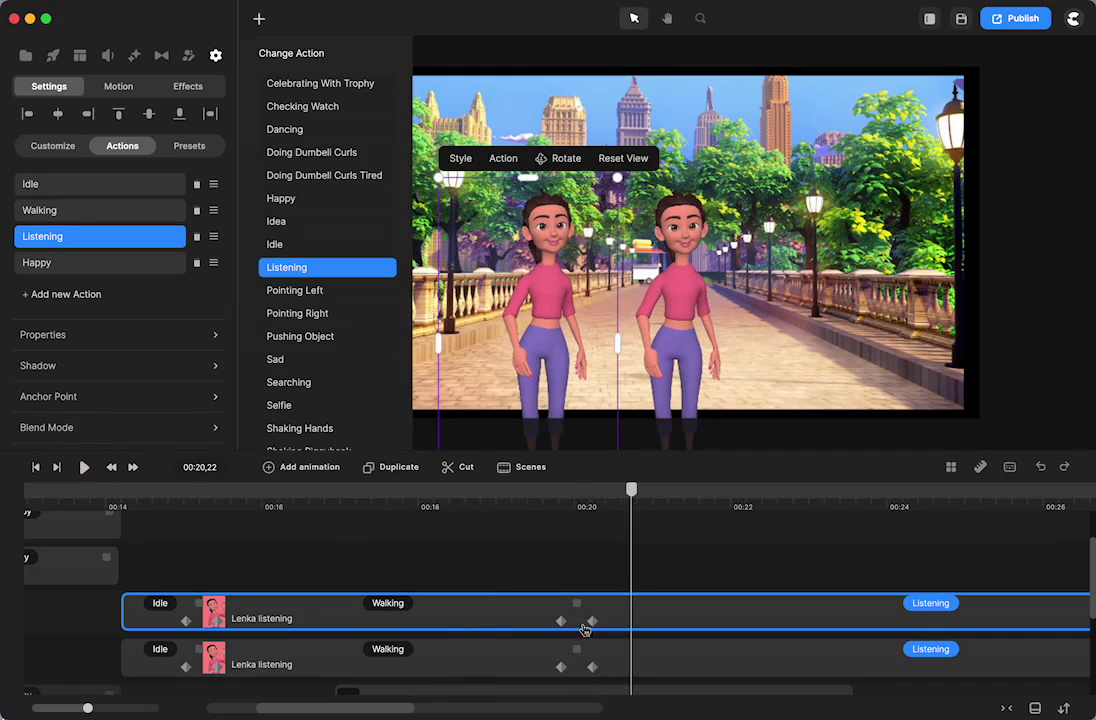
Step: Compare the upper and lower clips' keyframes near 00:19,25, then return to 00:14,08
click(589, 622)
click(589, 622)
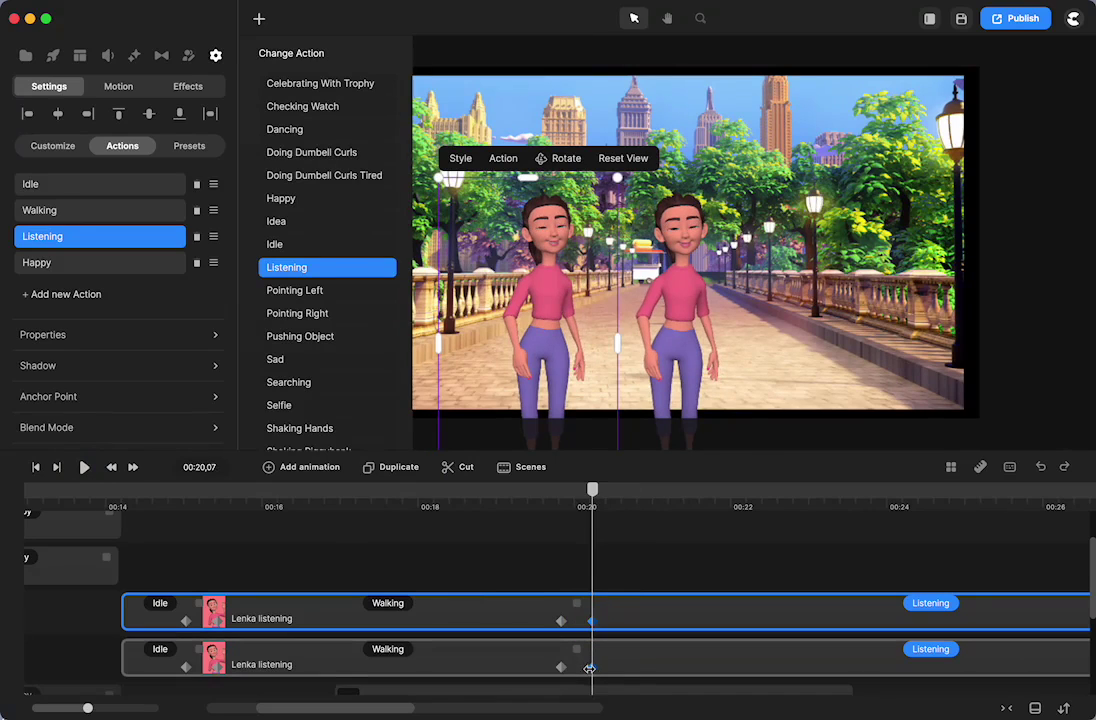
click(592, 664)
click(590, 621)
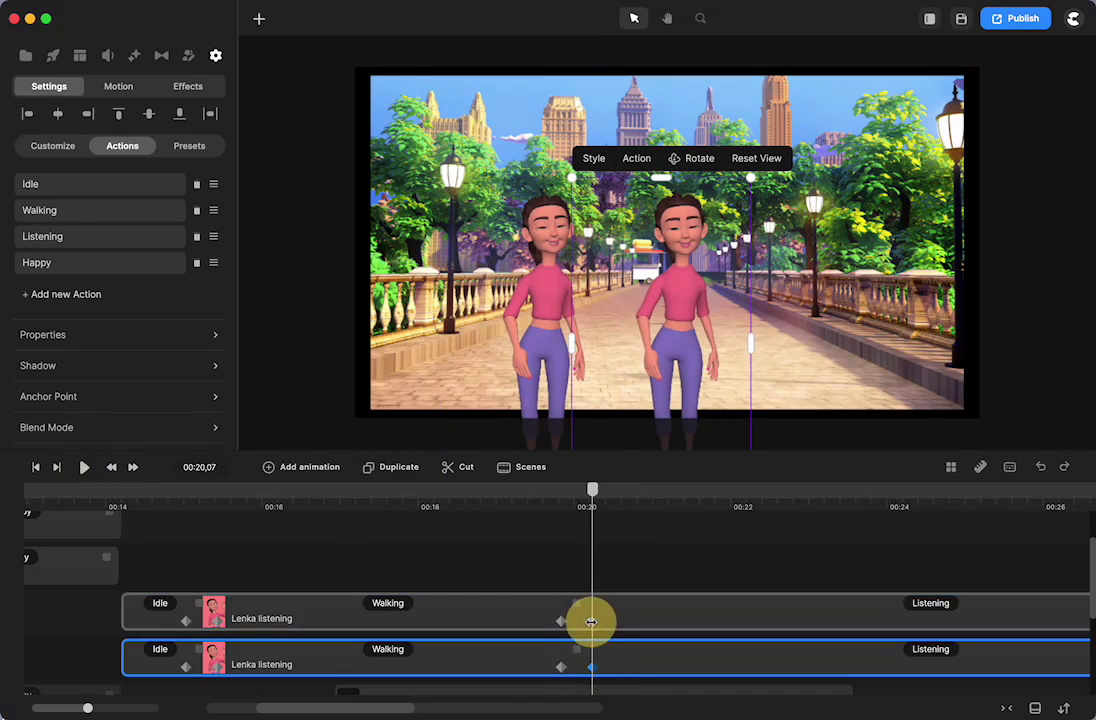
click(559, 667)
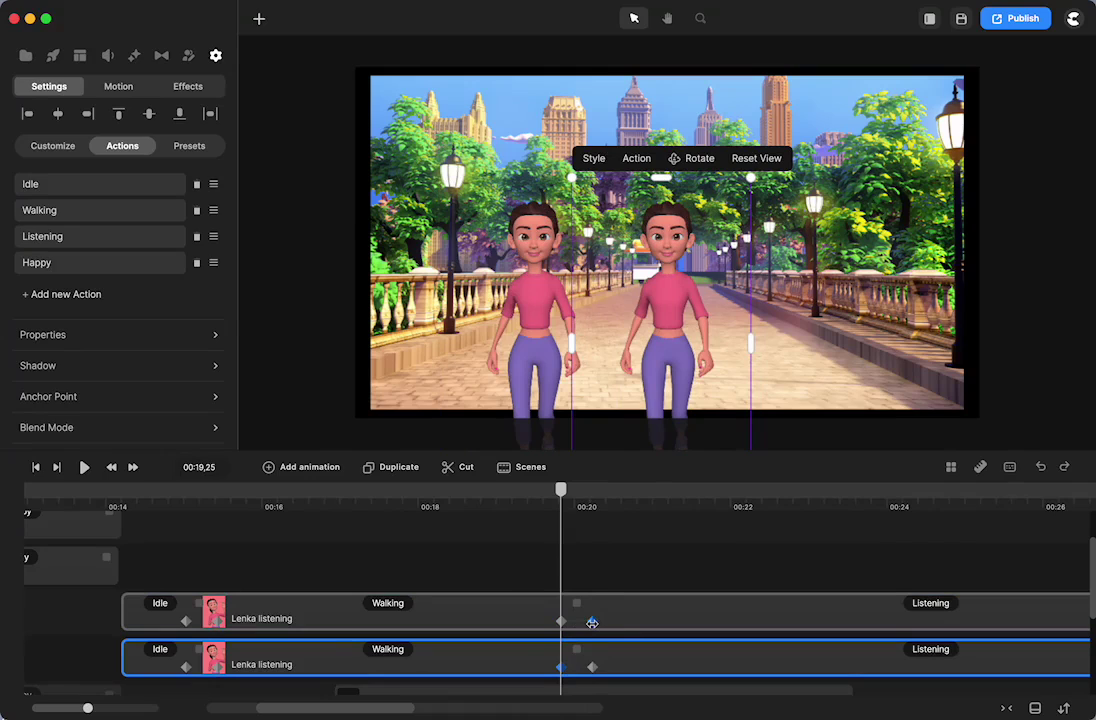
click(126, 497)
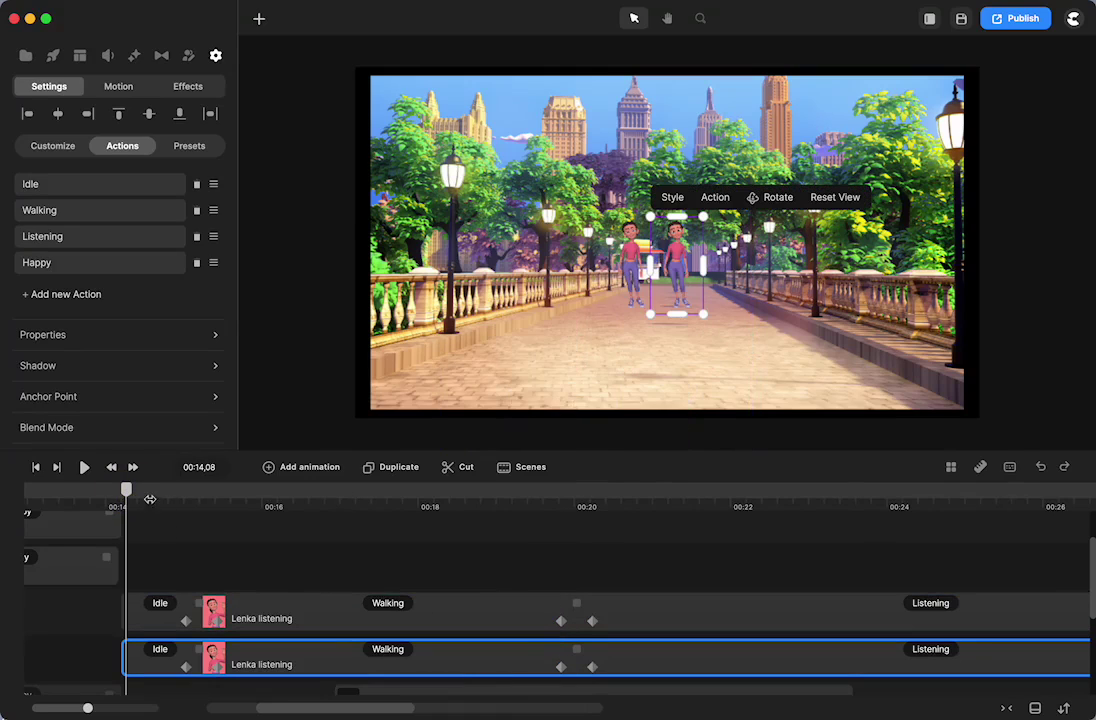
Step: Play the opening scene from the start to 00:02,23 to review the characters growing
drag(127, 490, 160, 497)
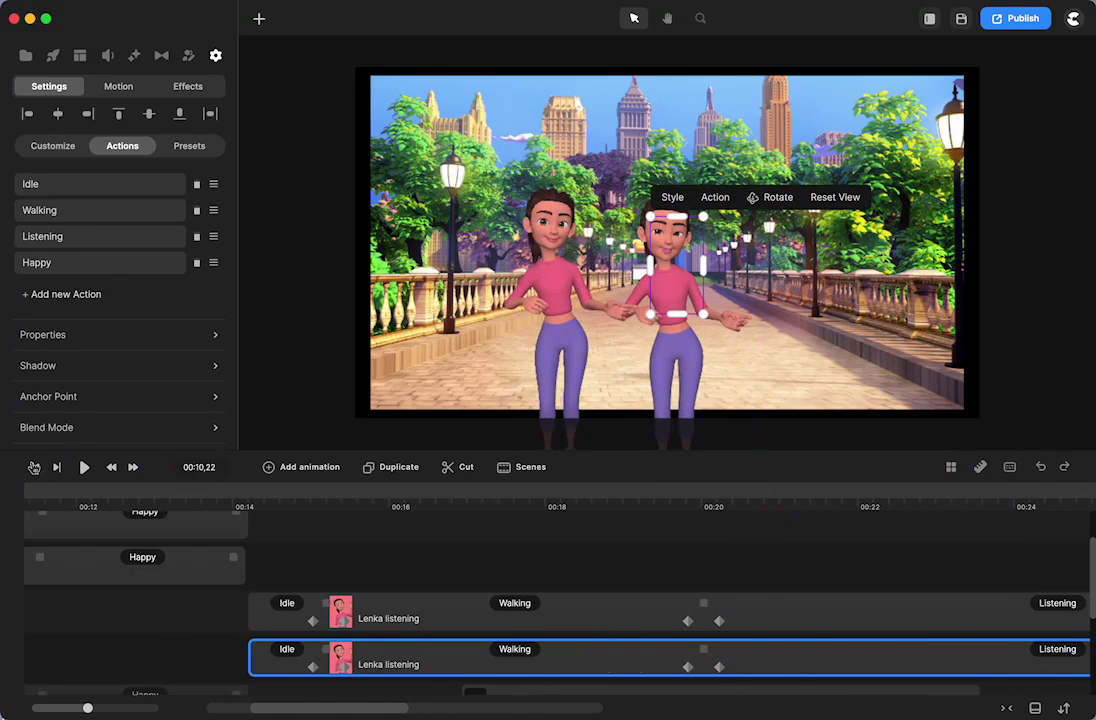
click(35, 467)
click(87, 467)
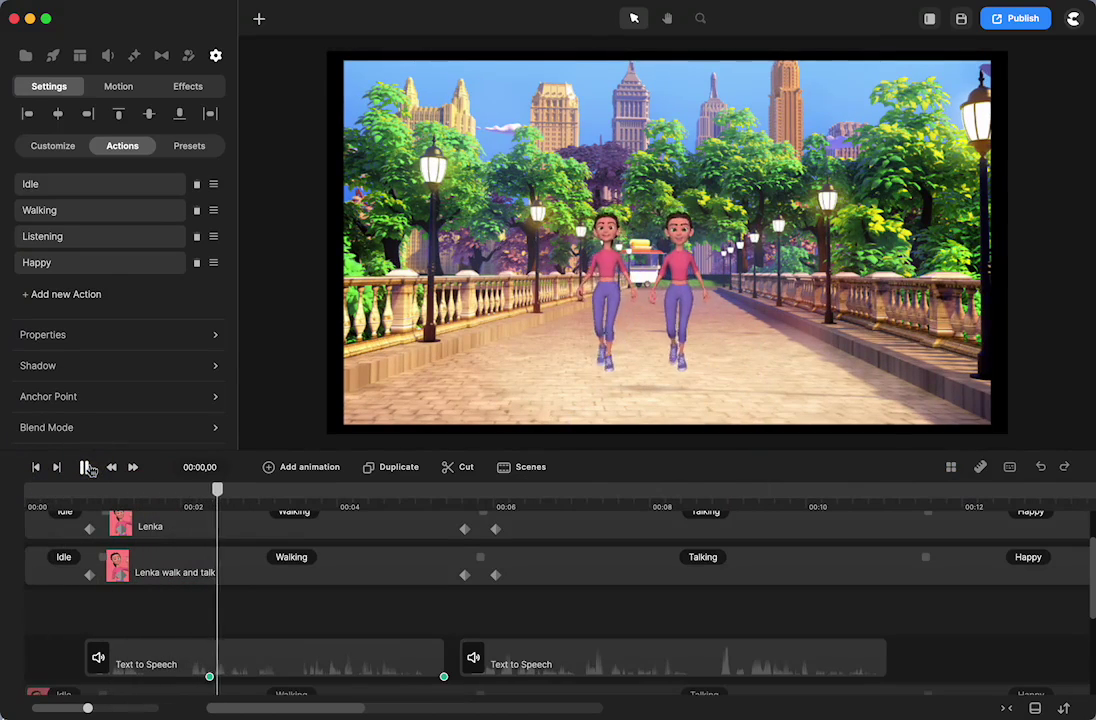
click(86, 467)
scroll(568, 541, up, 2)
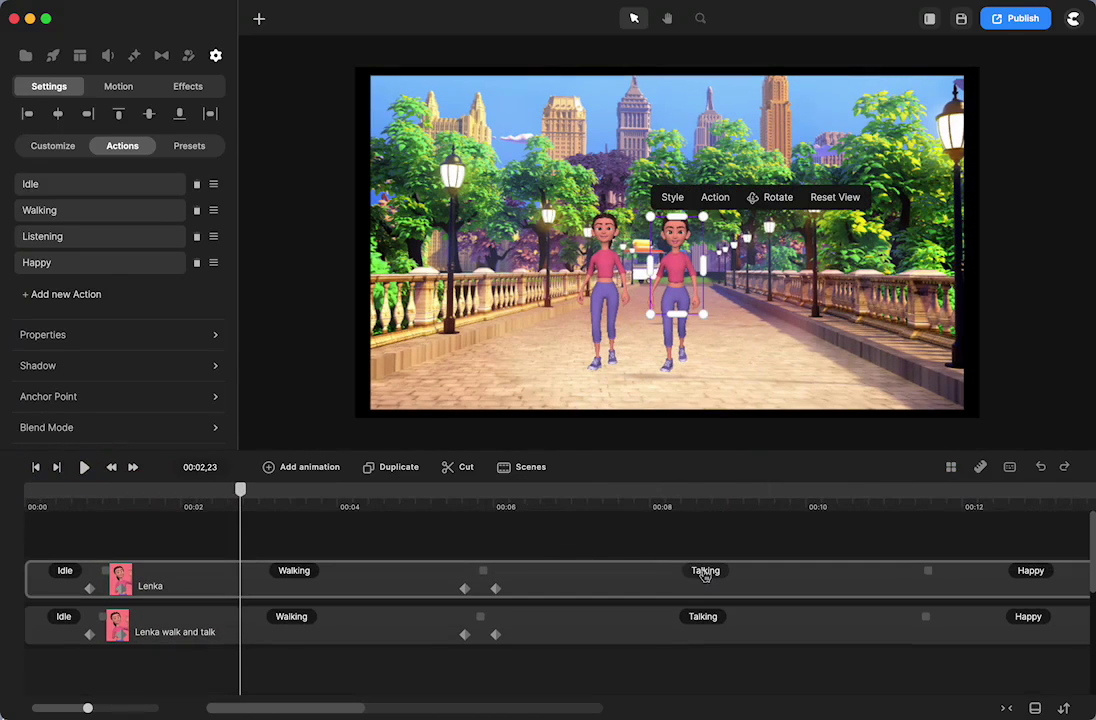
Step: Change the first Lenka's Talking action to Wave
click(631, 573)
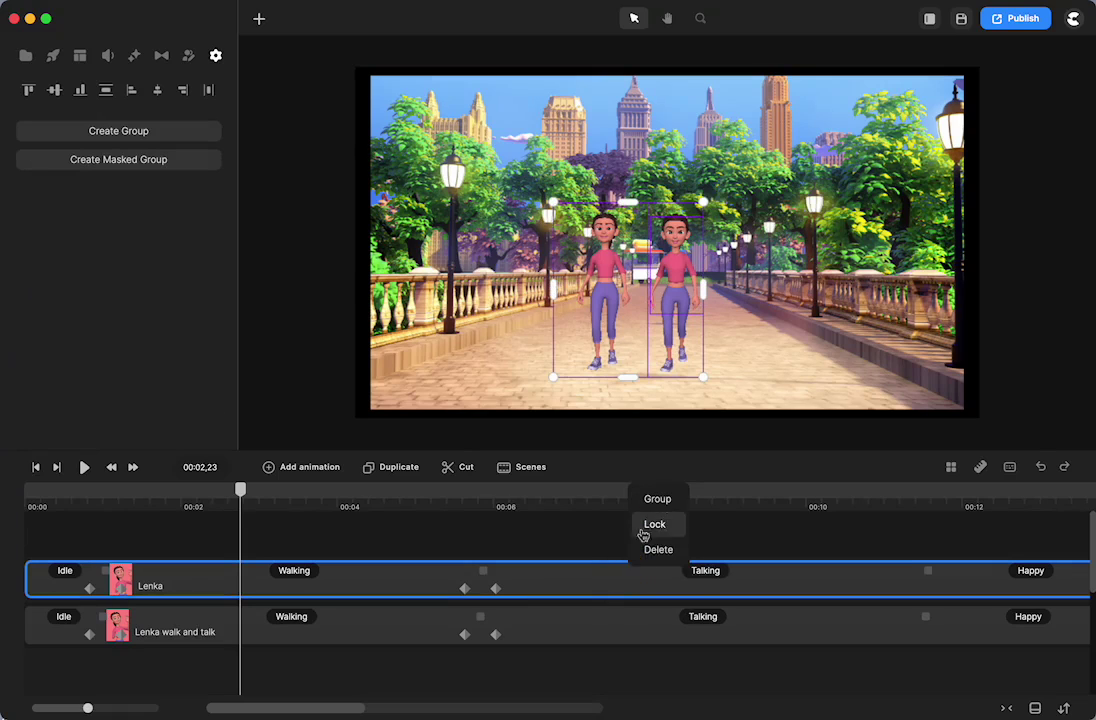
click(700, 573)
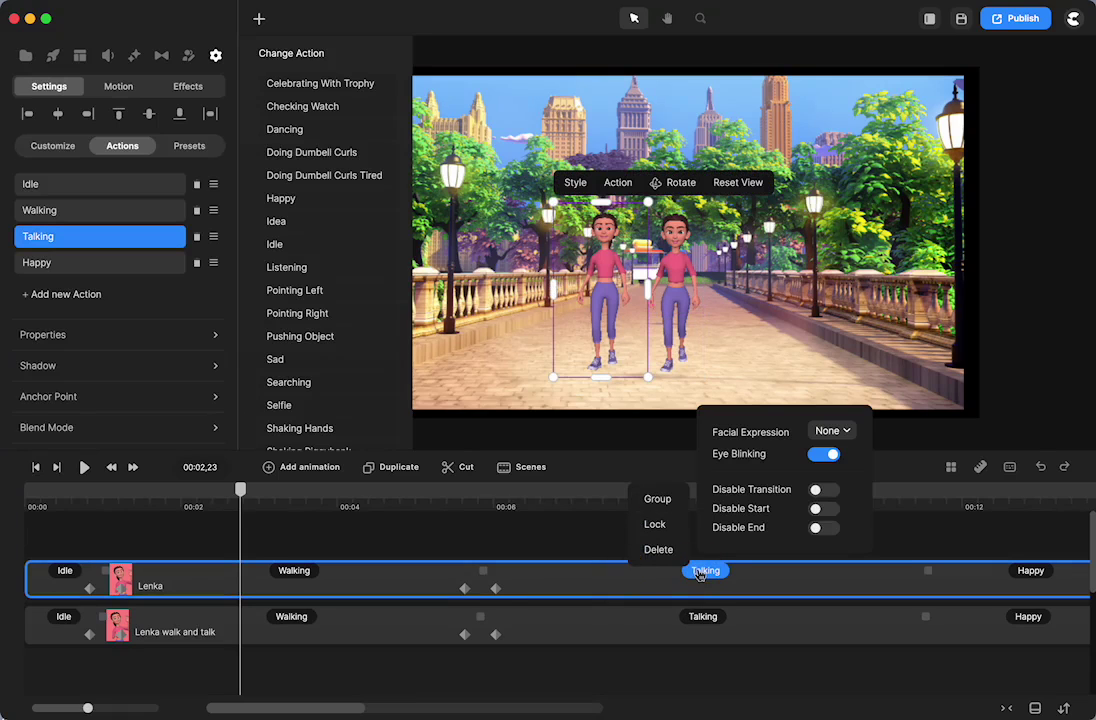
scroll(315, 330, down, 6)
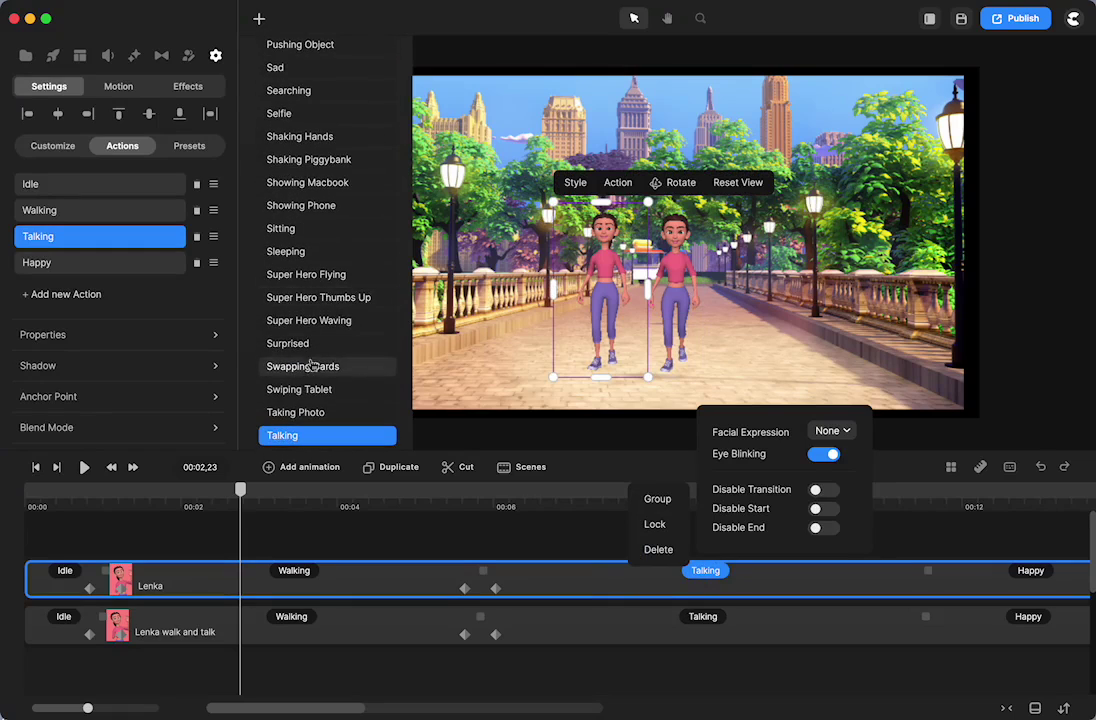
scroll(320, 382, down, 3)
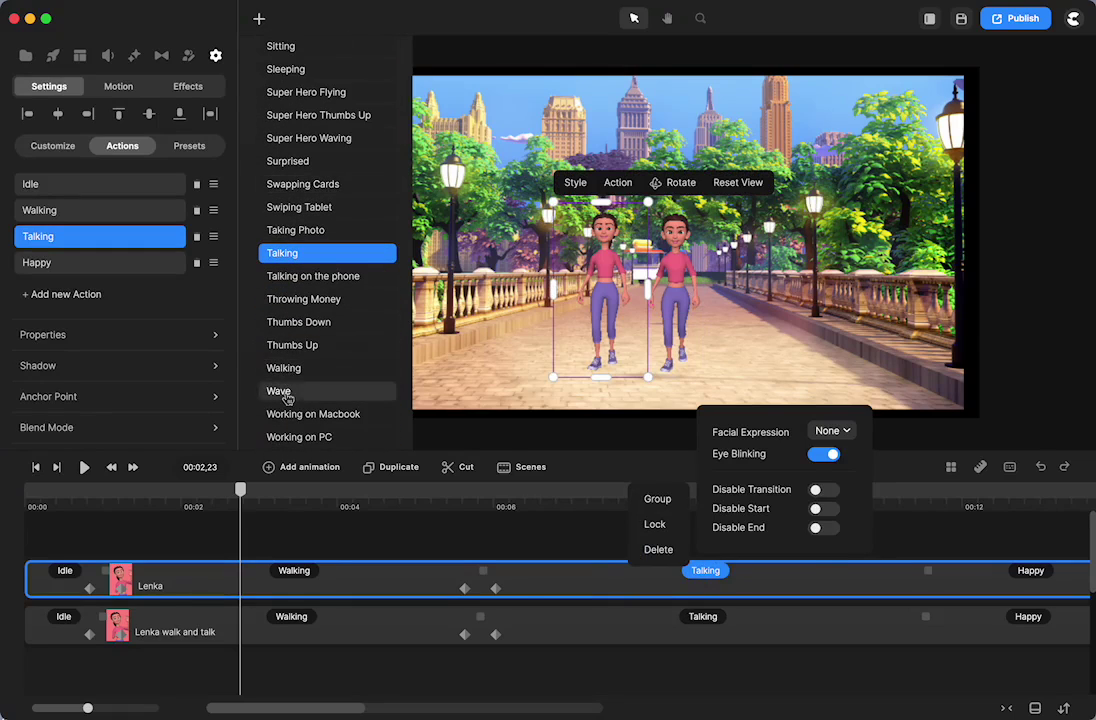
click(285, 393)
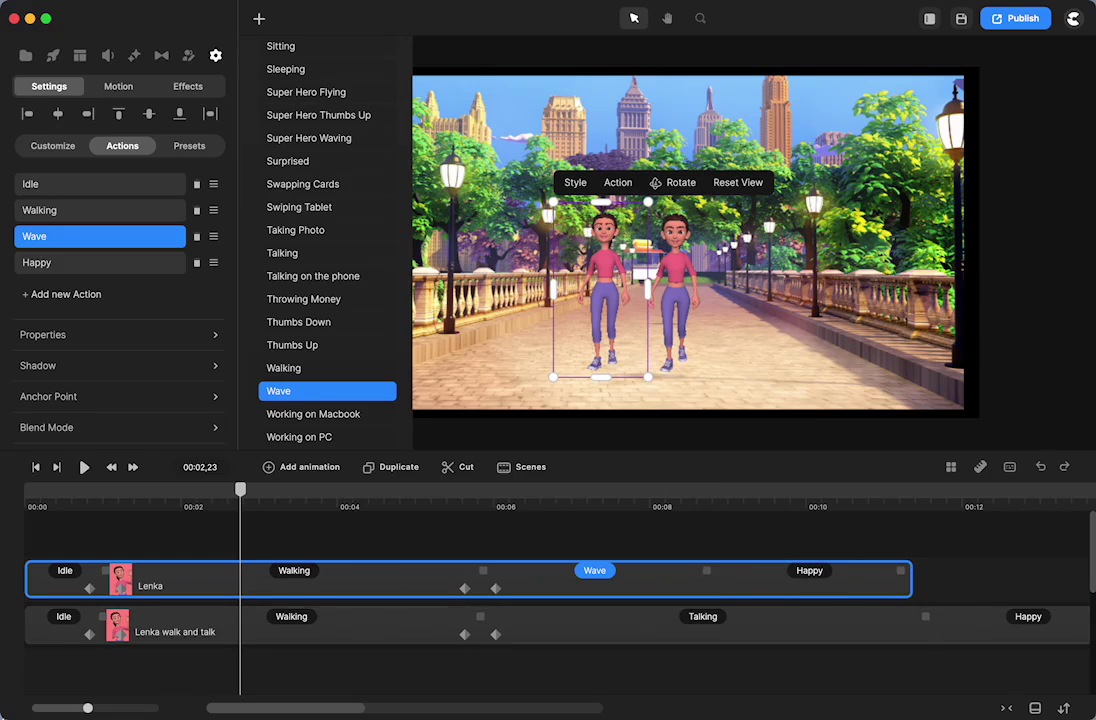
Step: Preview the wave from the start, then turn on Disable Start for Lenka's Wave action
click(33, 467)
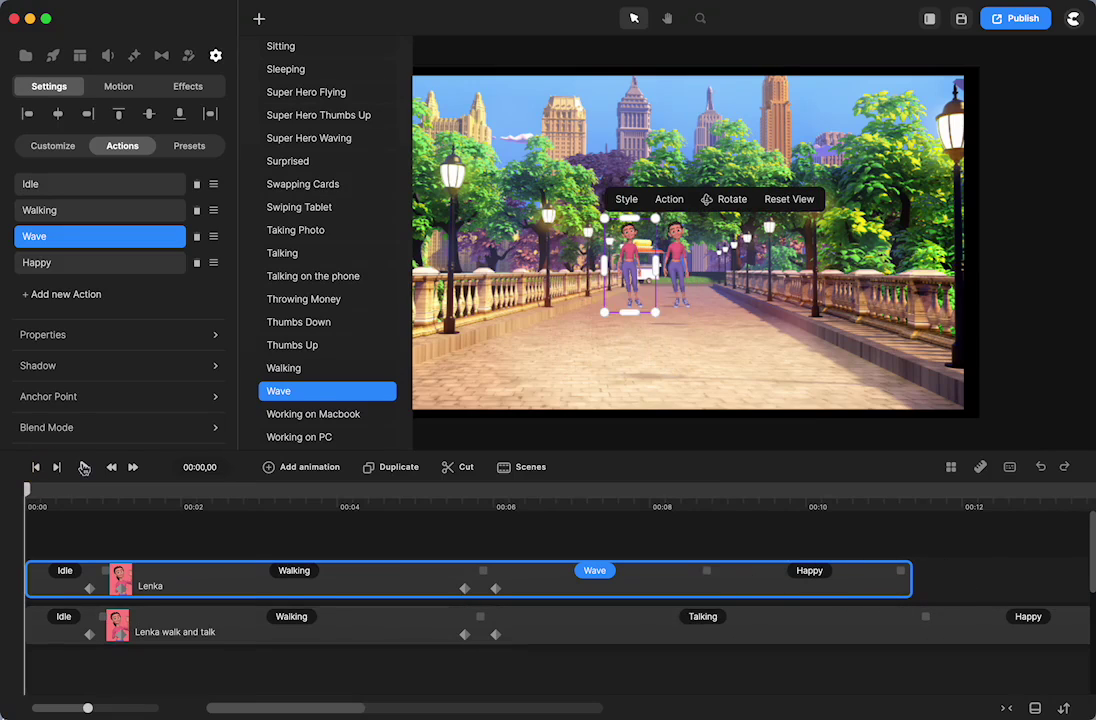
click(80, 468)
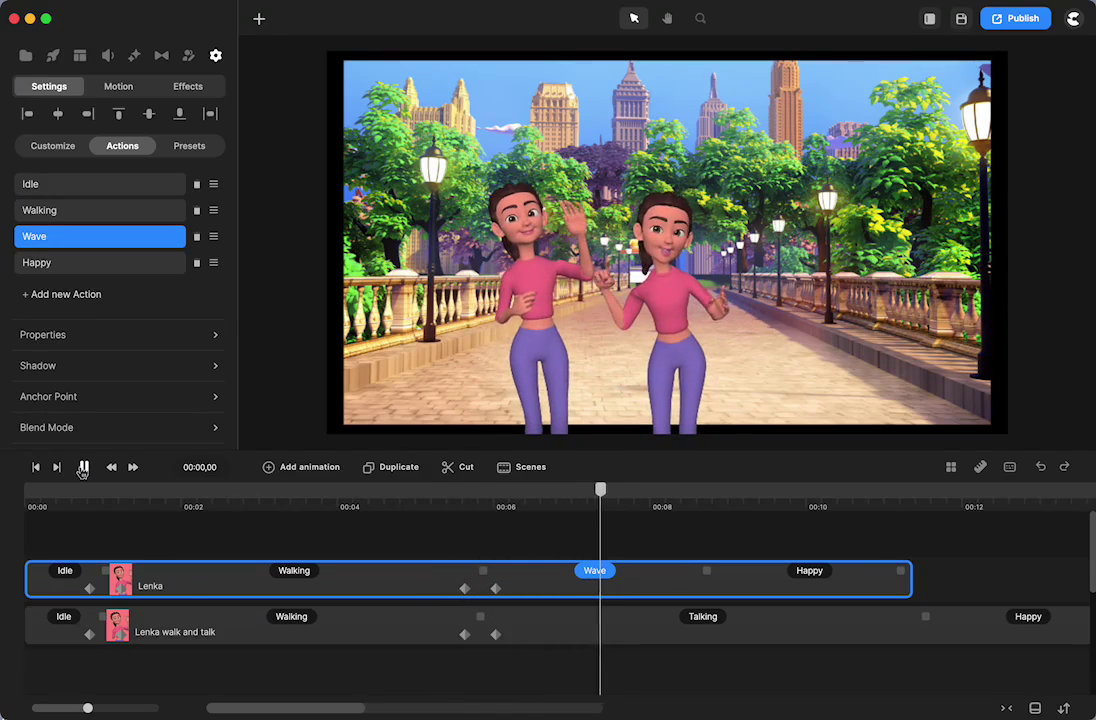
click(83, 467)
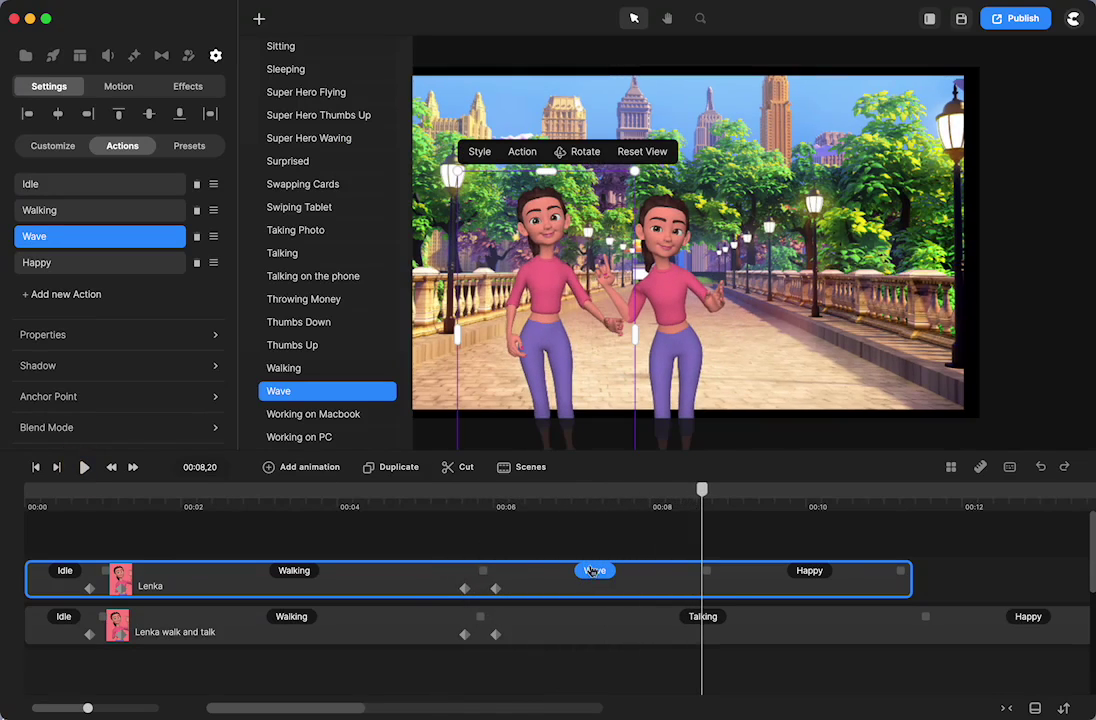
click(594, 571)
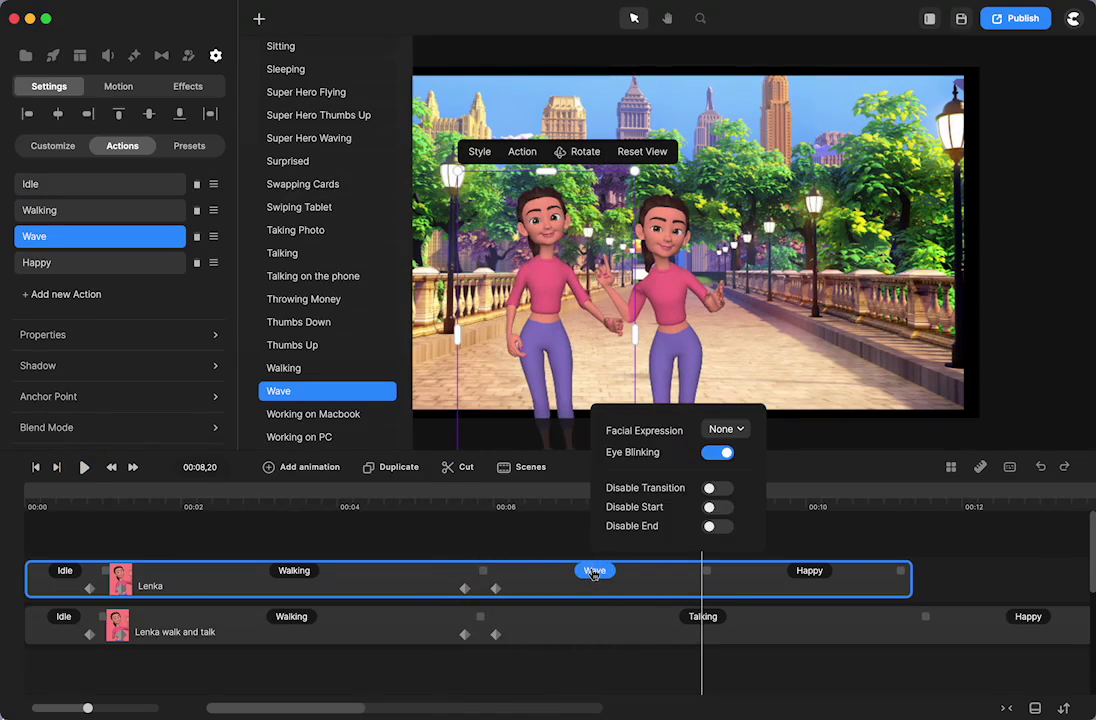
click(711, 508)
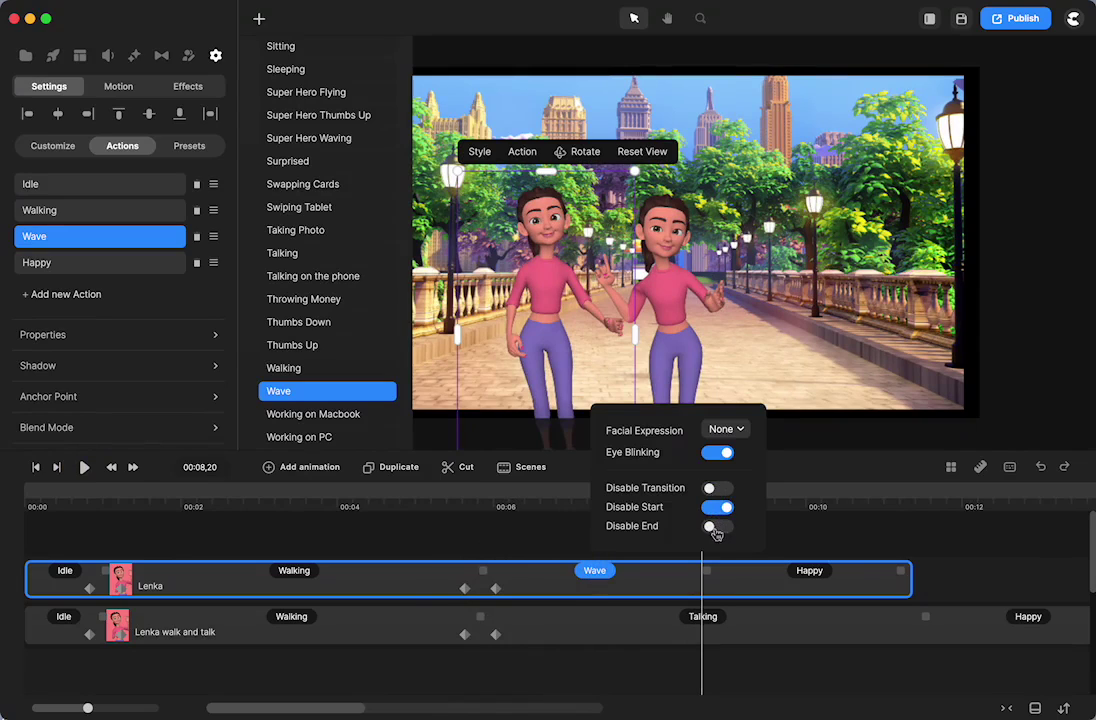
Step: Replay from 00:04,21 and also turn on Disable End for the Wave action
click(391, 501)
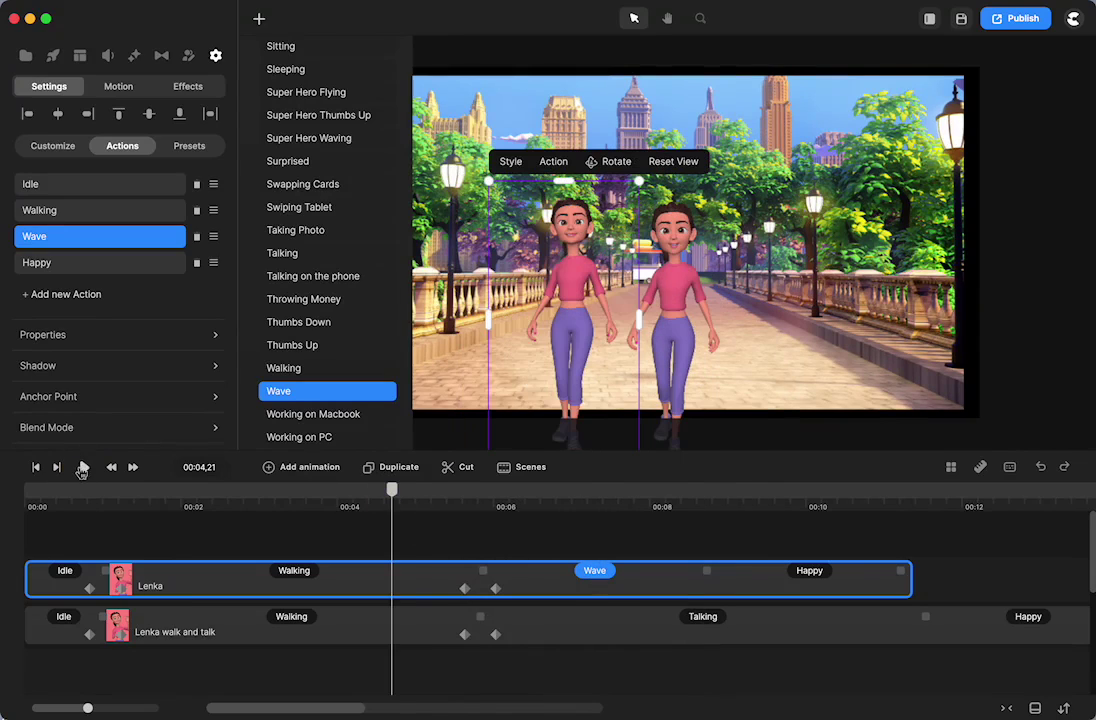
click(83, 467)
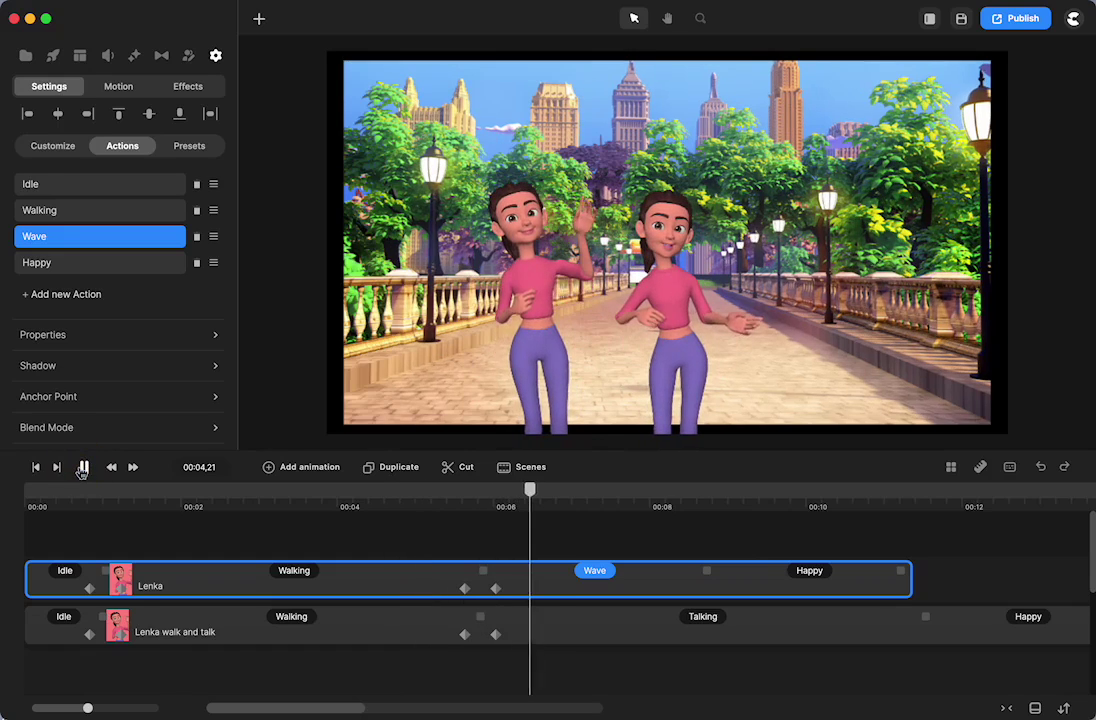
click(83, 467)
click(586, 578)
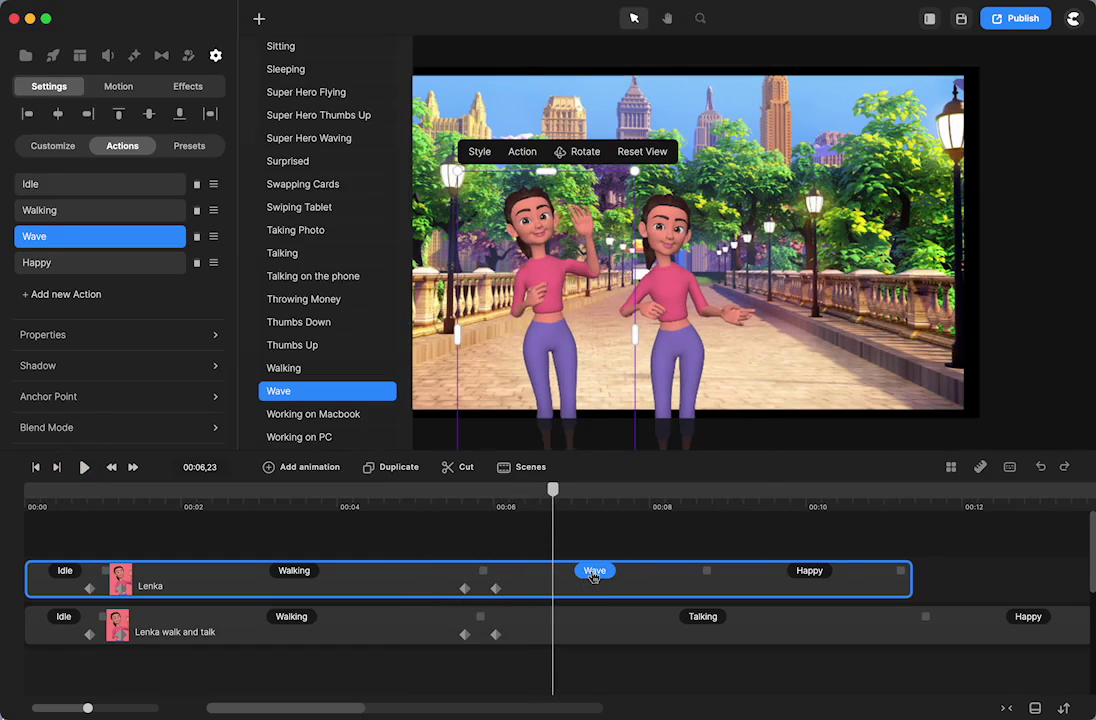
click(594, 577)
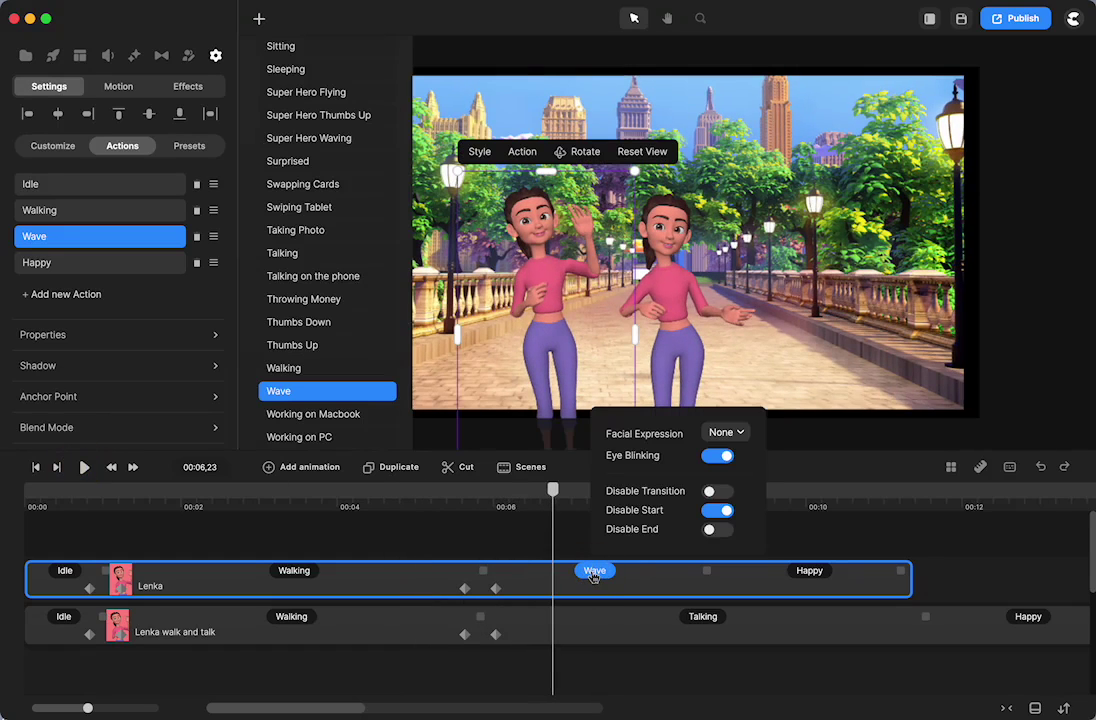
click(711, 531)
click(290, 577)
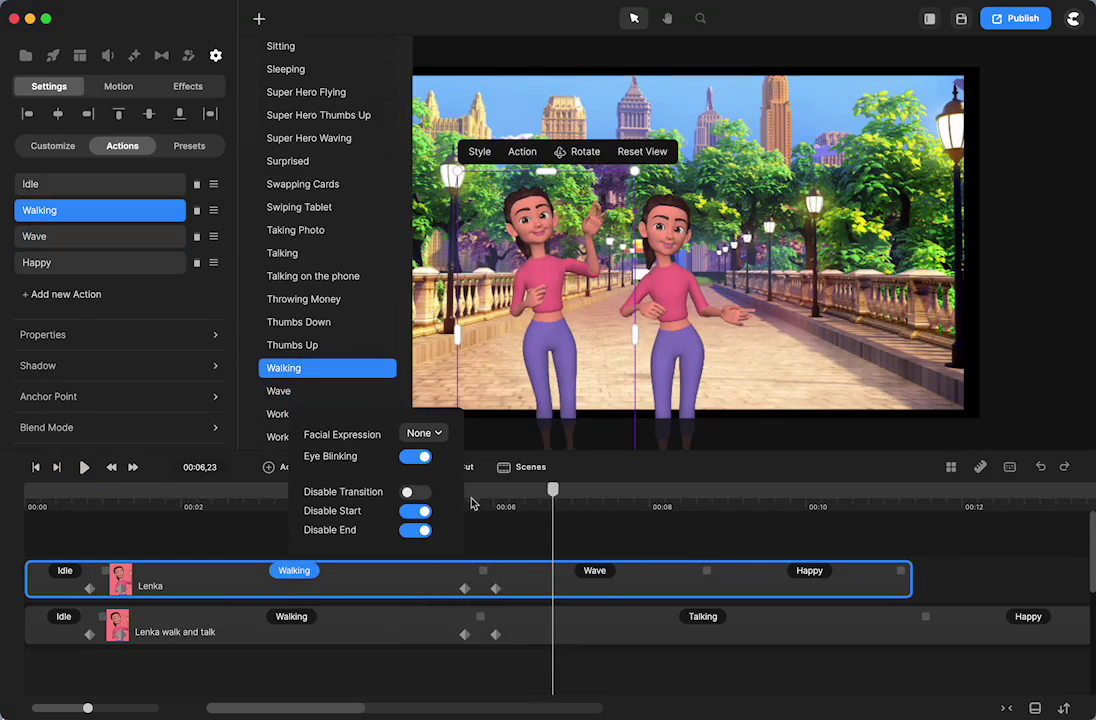
Step: Keep the Walking action's end transition on and replay the scene from 00:04,02
click(424, 532)
click(363, 497)
click(343, 497)
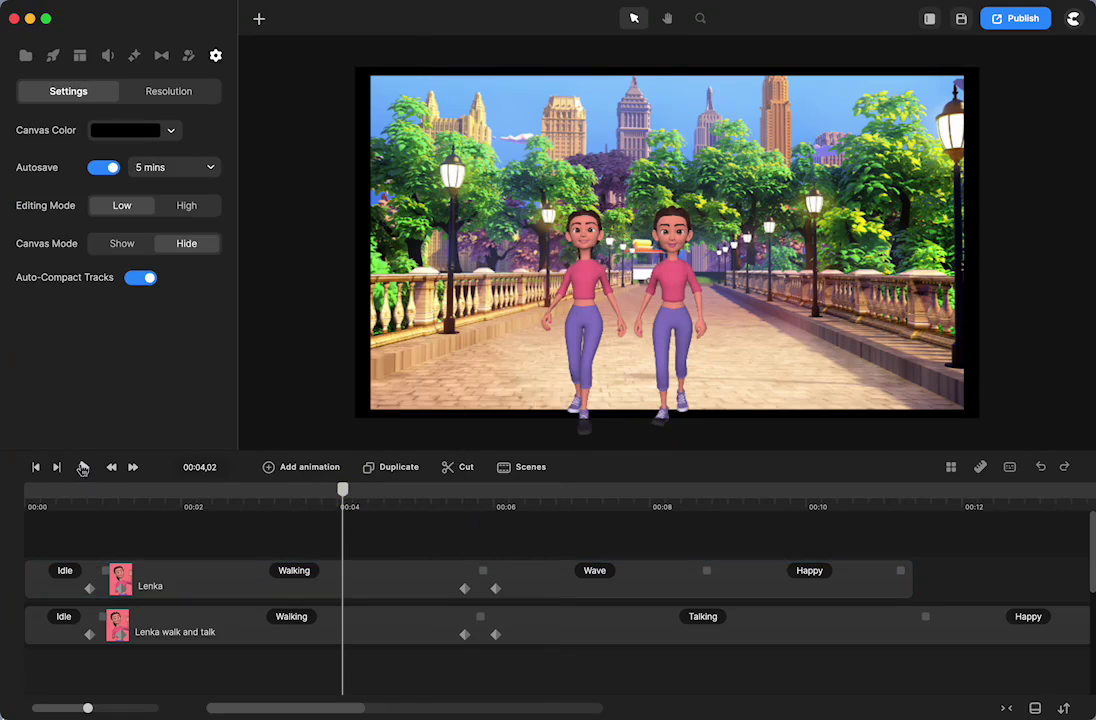
click(83, 468)
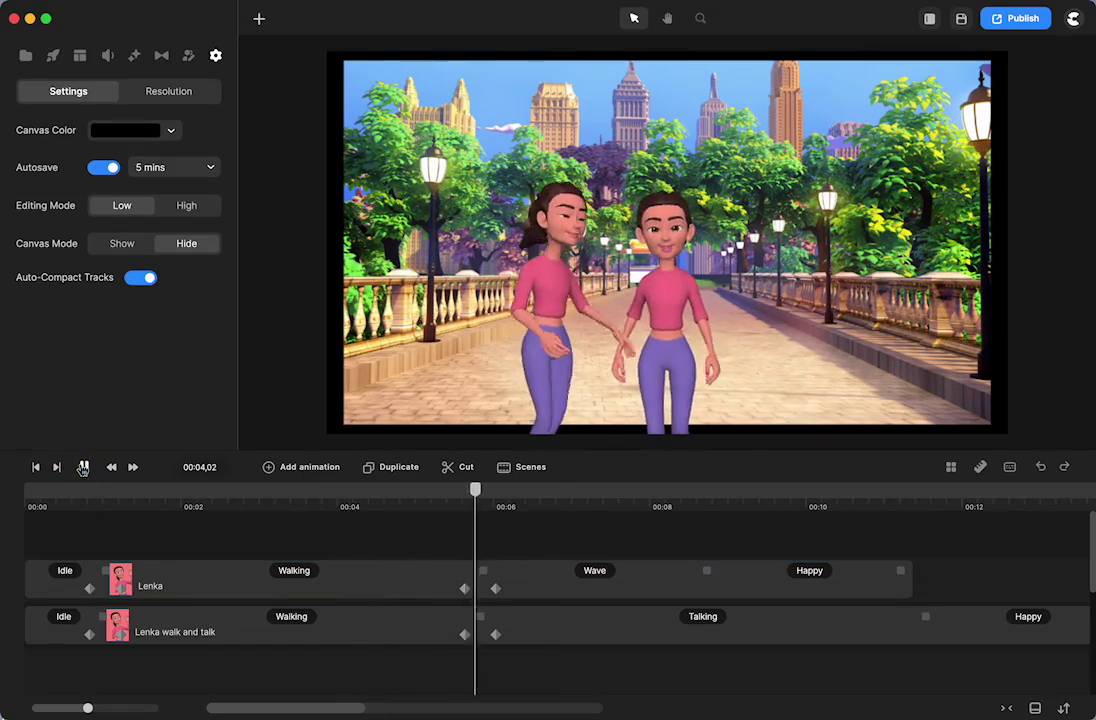
click(83, 468)
Step: Enable Disable End on Lenka's Walking action and replay from 00:03,07 to 00:06,06
click(290, 570)
click(292, 571)
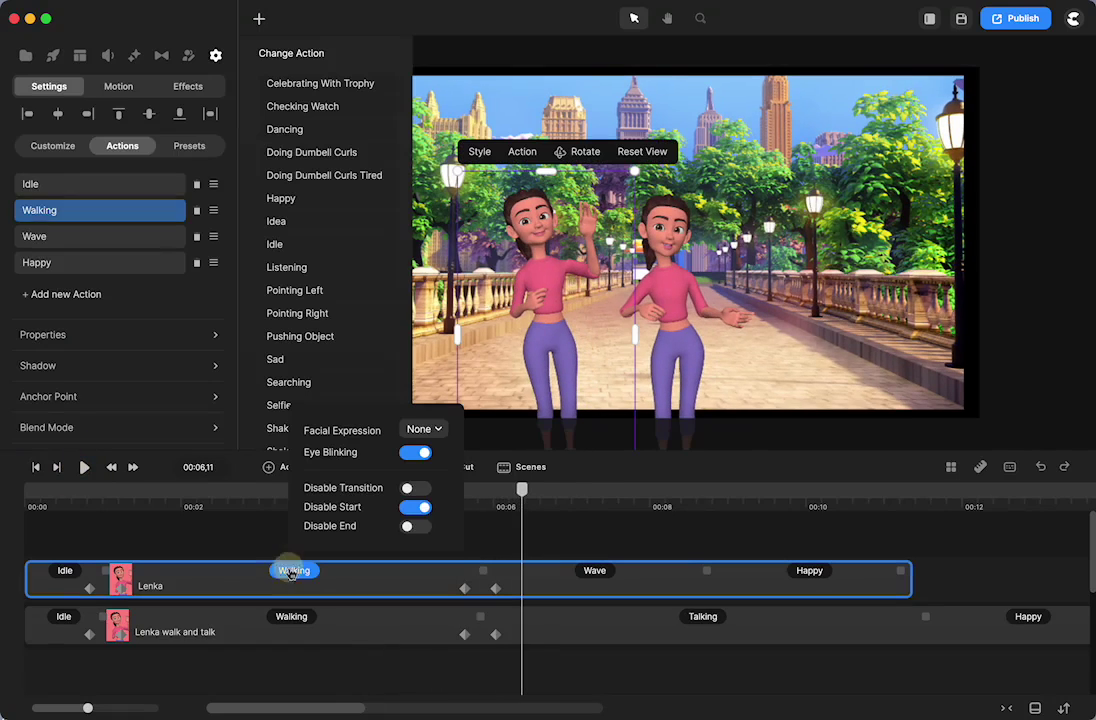
click(407, 530)
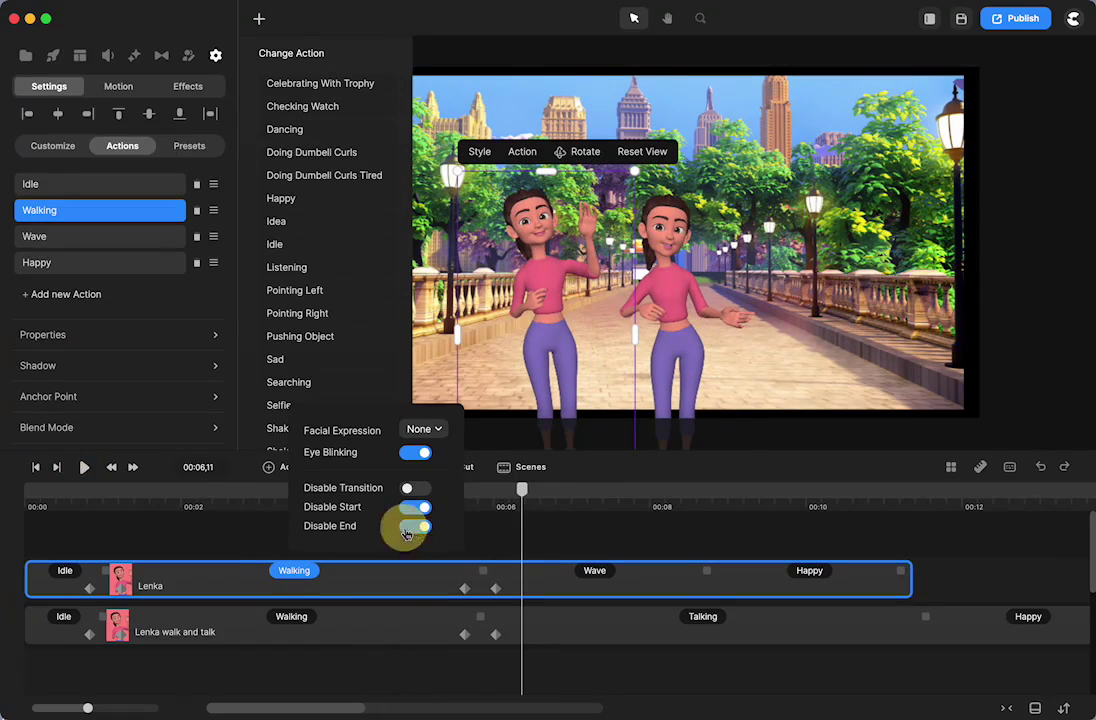
click(253, 534)
click(277, 489)
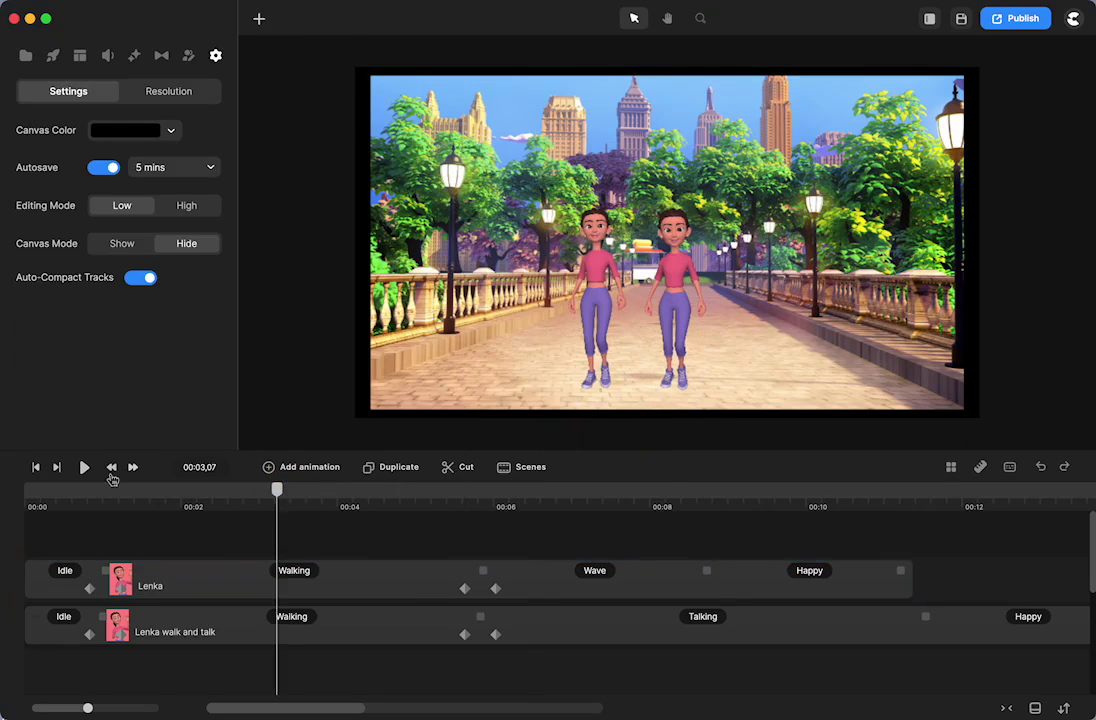
click(85, 470)
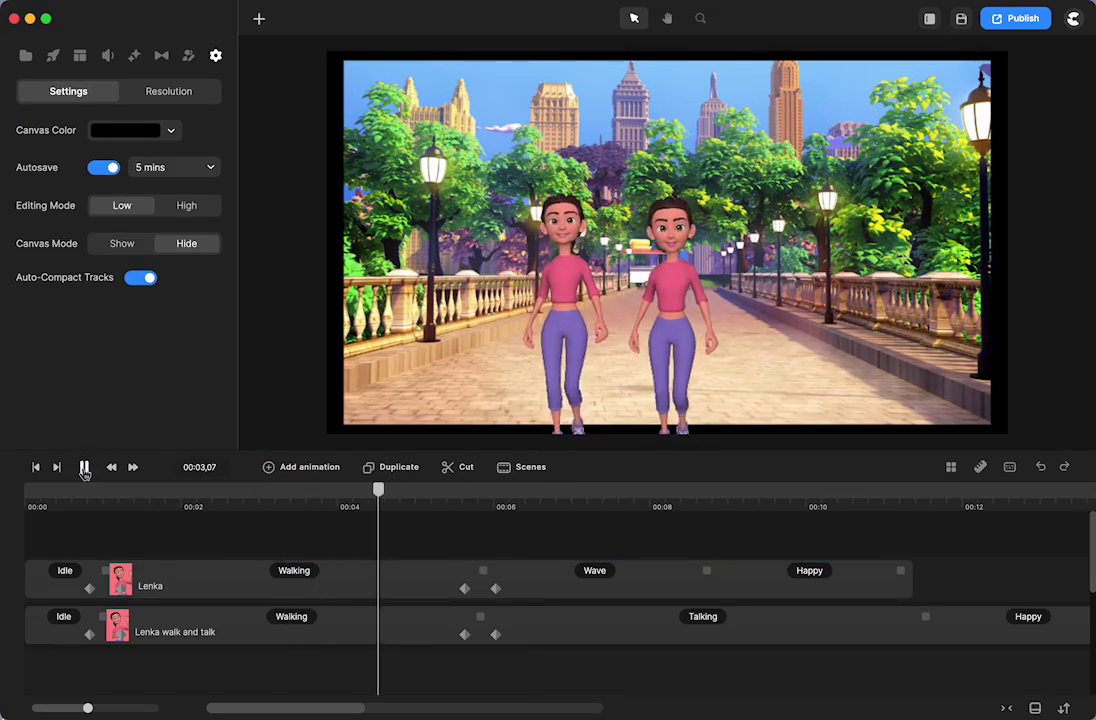
click(85, 470)
click(536, 580)
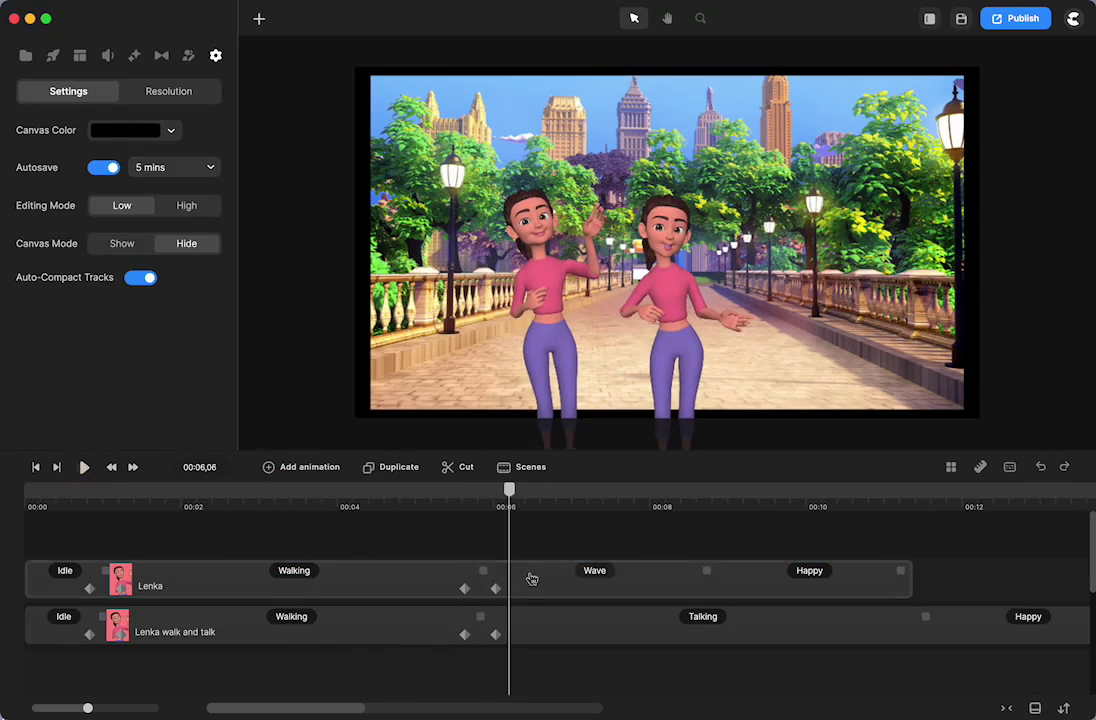
Step: Shift Lenka's walk-to-wave keyframe slightly later and replay from 00:05,10 and from 00:01,14
drag(508, 500, 485, 513)
click(486, 588)
drag(486, 588, 506, 590)
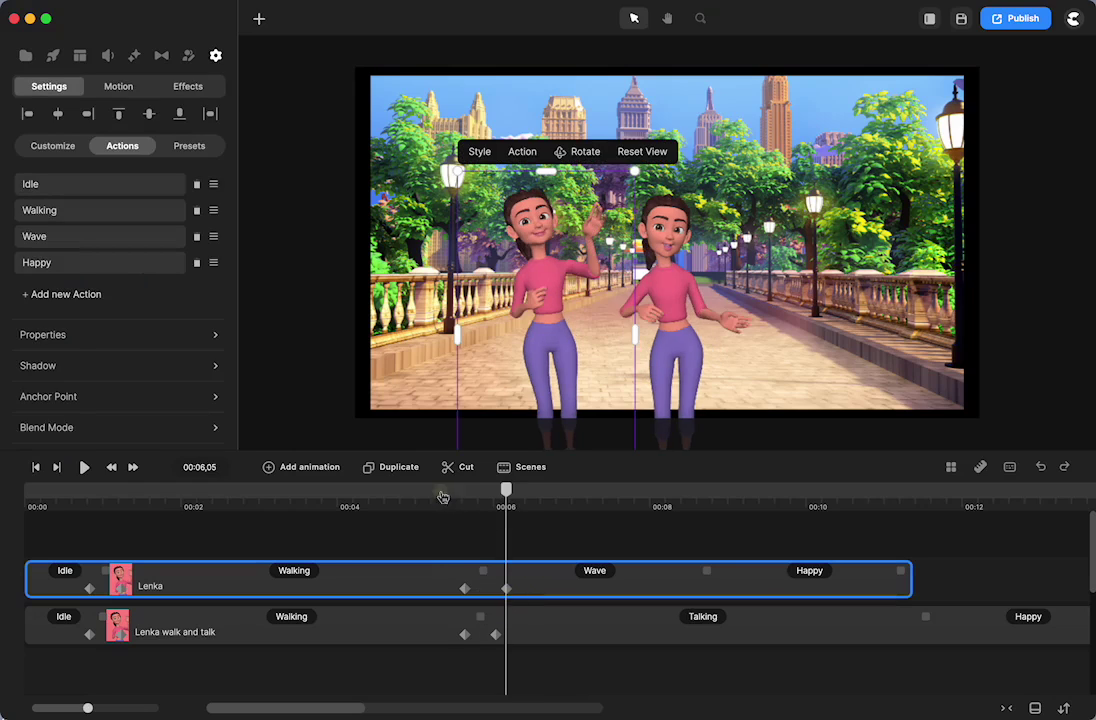
click(442, 496)
click(86, 473)
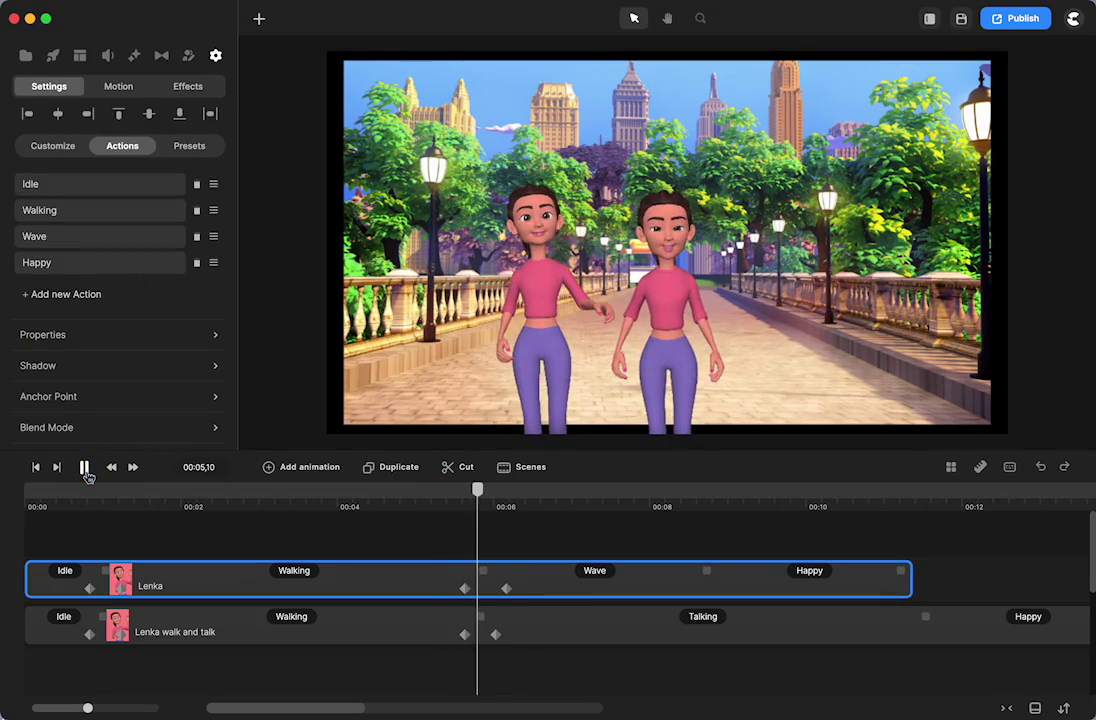
click(86, 468)
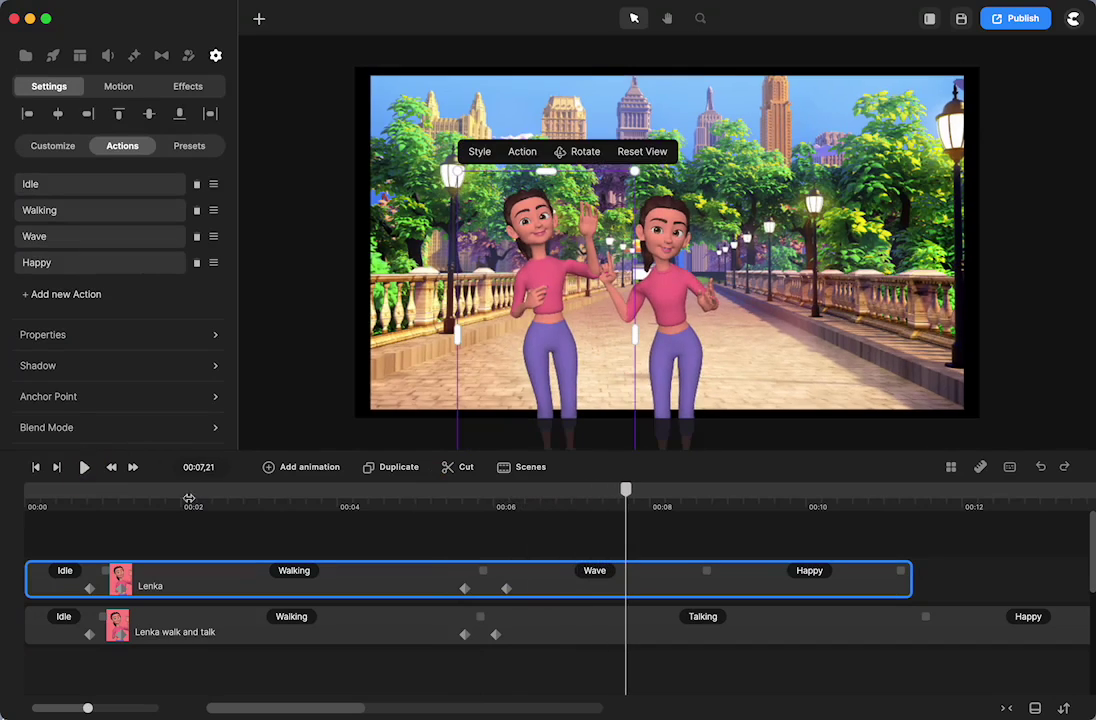
click(140, 501)
click(84, 468)
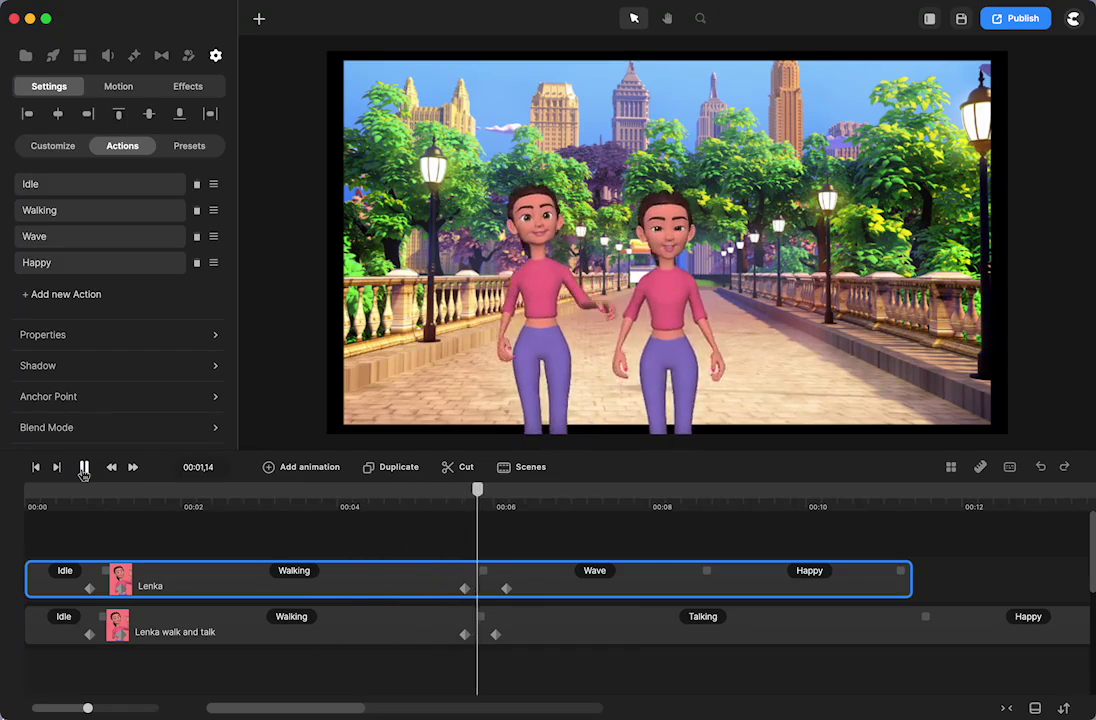
click(84, 467)
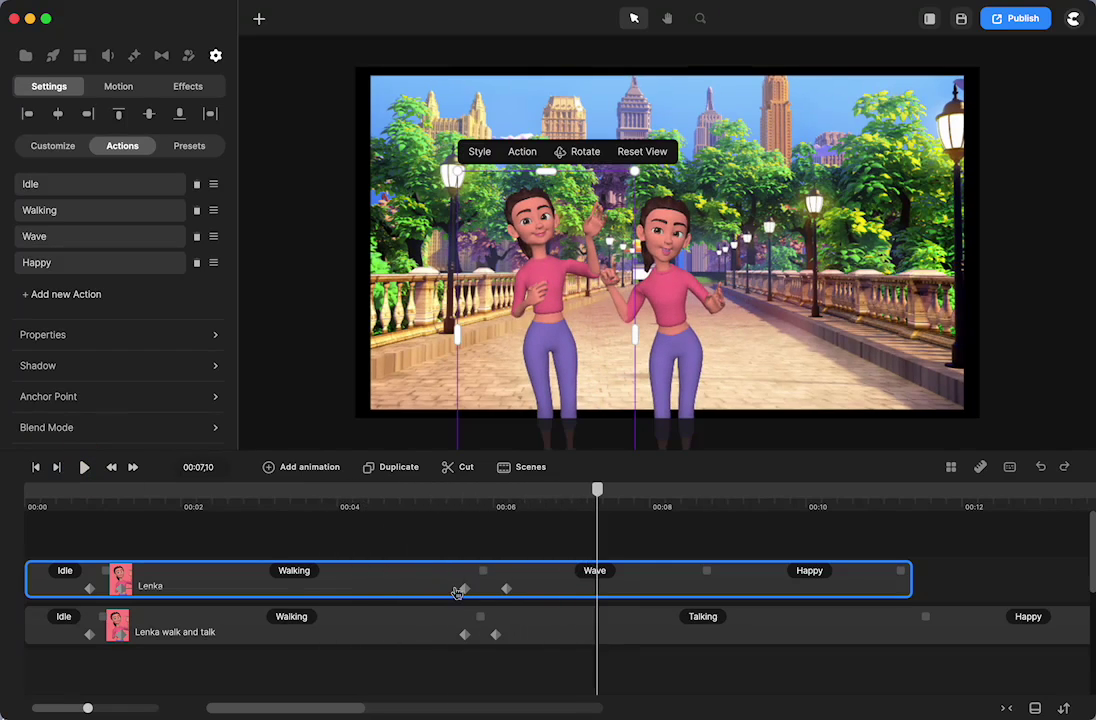
Step: Nudge the keyframe slightly earlier so she waves by 00:07,02 when replayed from 00:05
drag(507, 589, 503, 589)
click(415, 494)
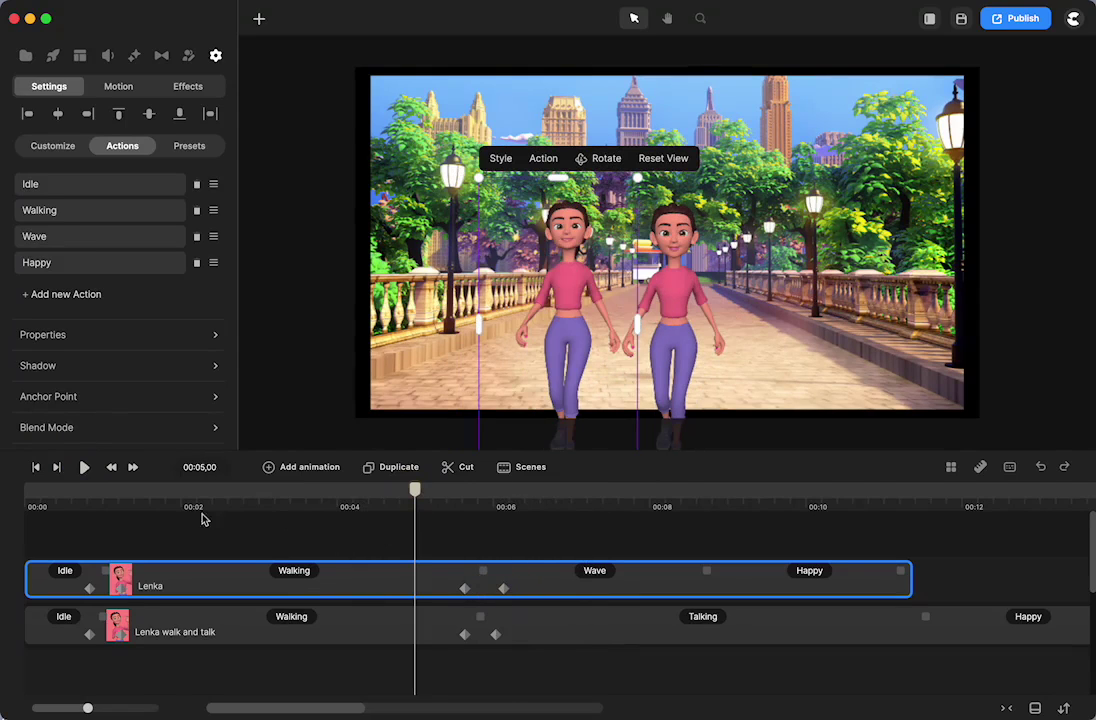
click(81, 468)
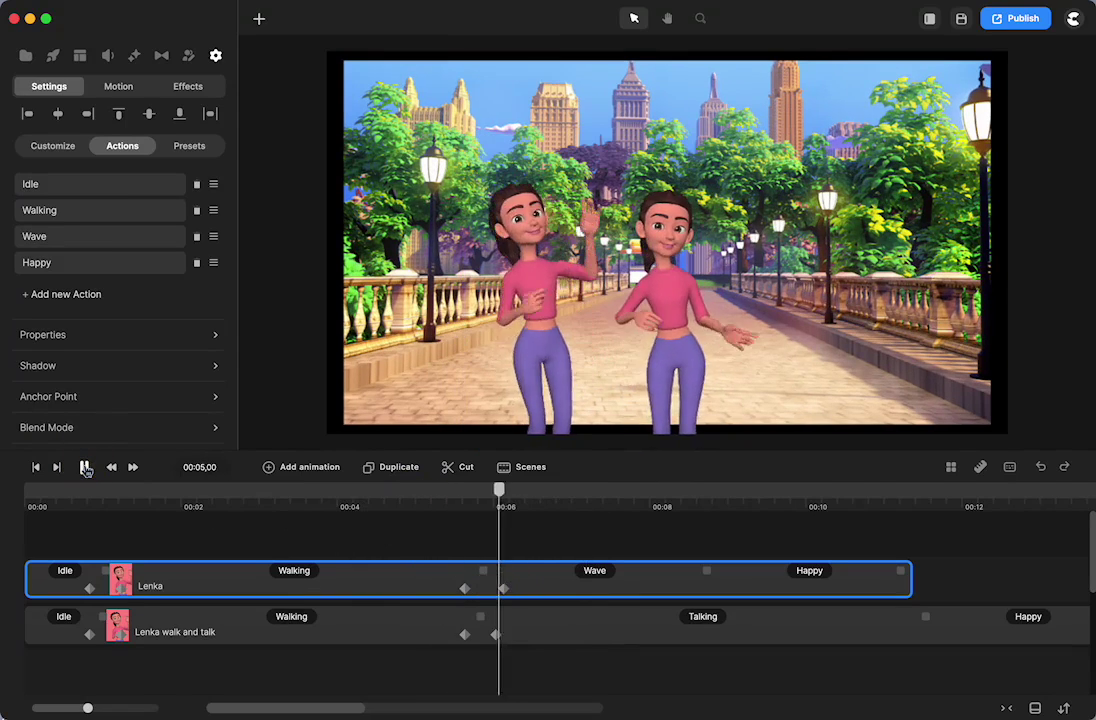
click(84, 467)
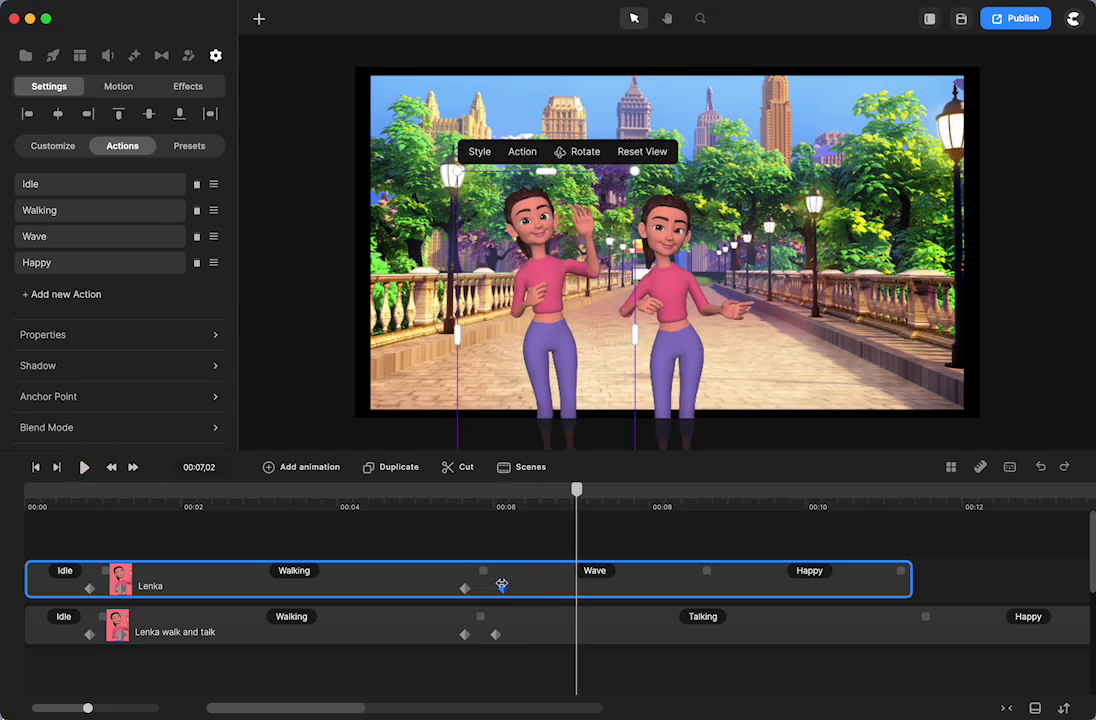
Step: Scroll the timeline to 00:20,10 and select the Lenka listening character's track
click(295, 574)
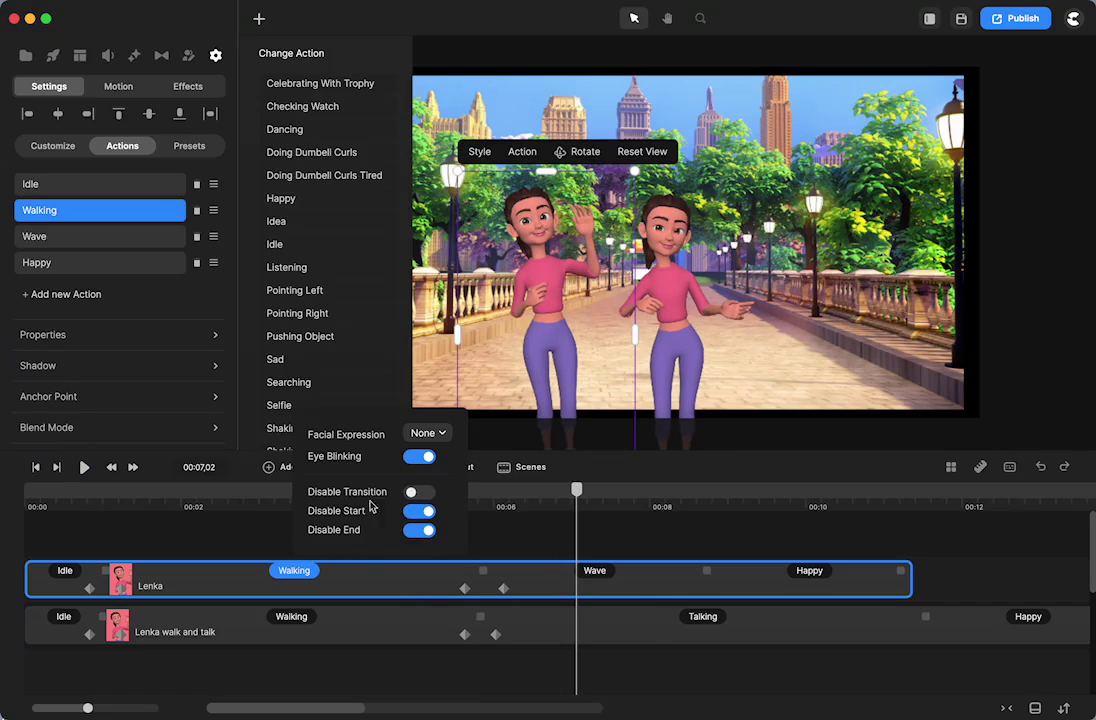
scroll(404, 614, right, 5)
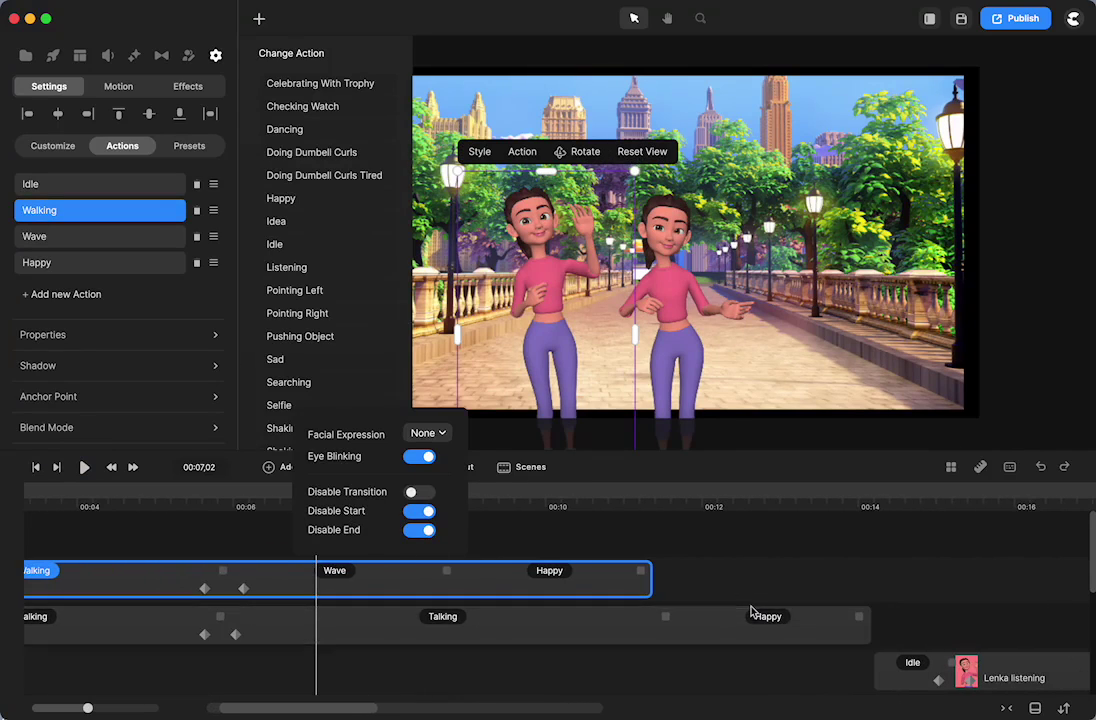
scroll(966, 607, right, 10)
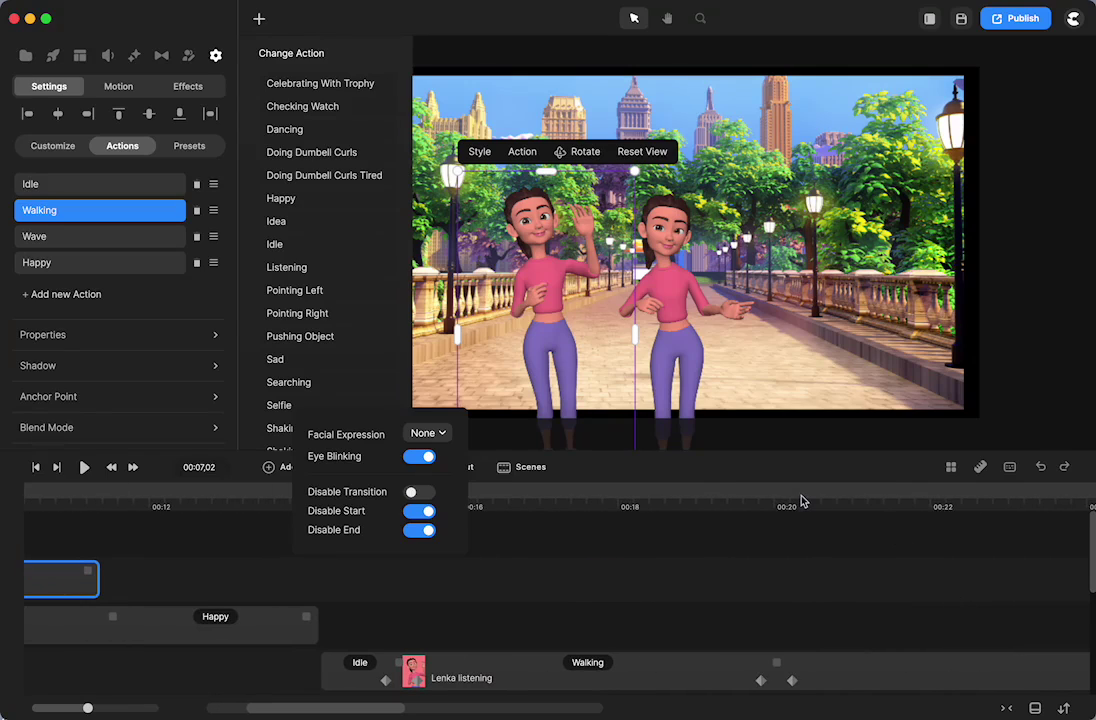
click(801, 500)
click(774, 685)
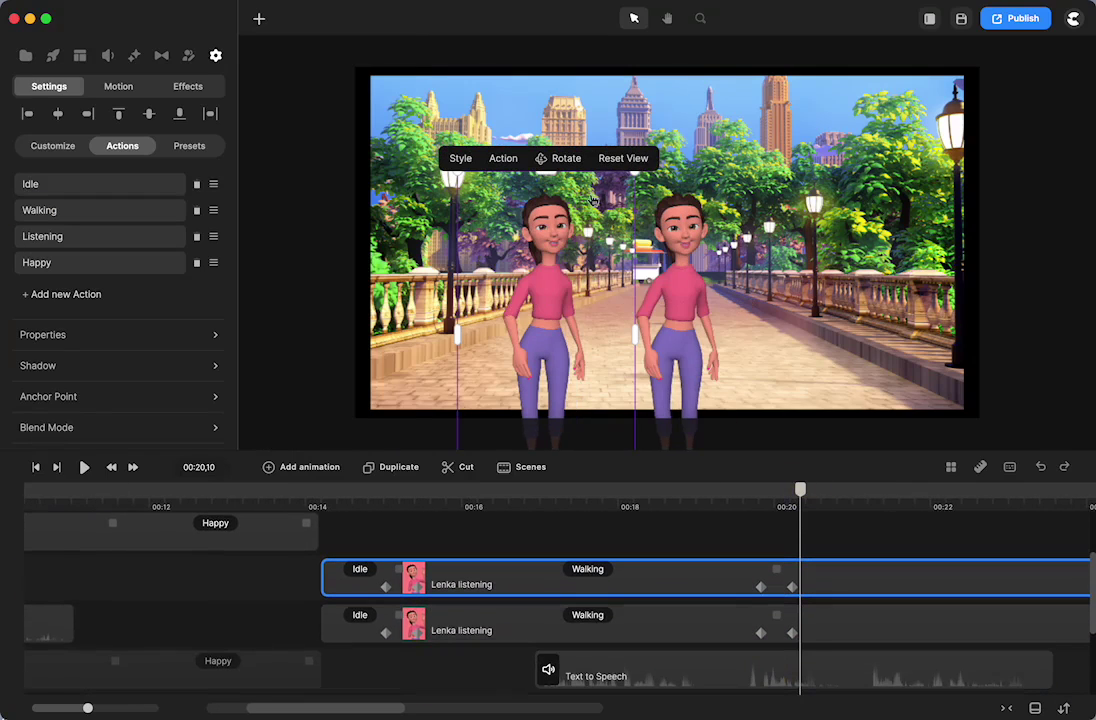